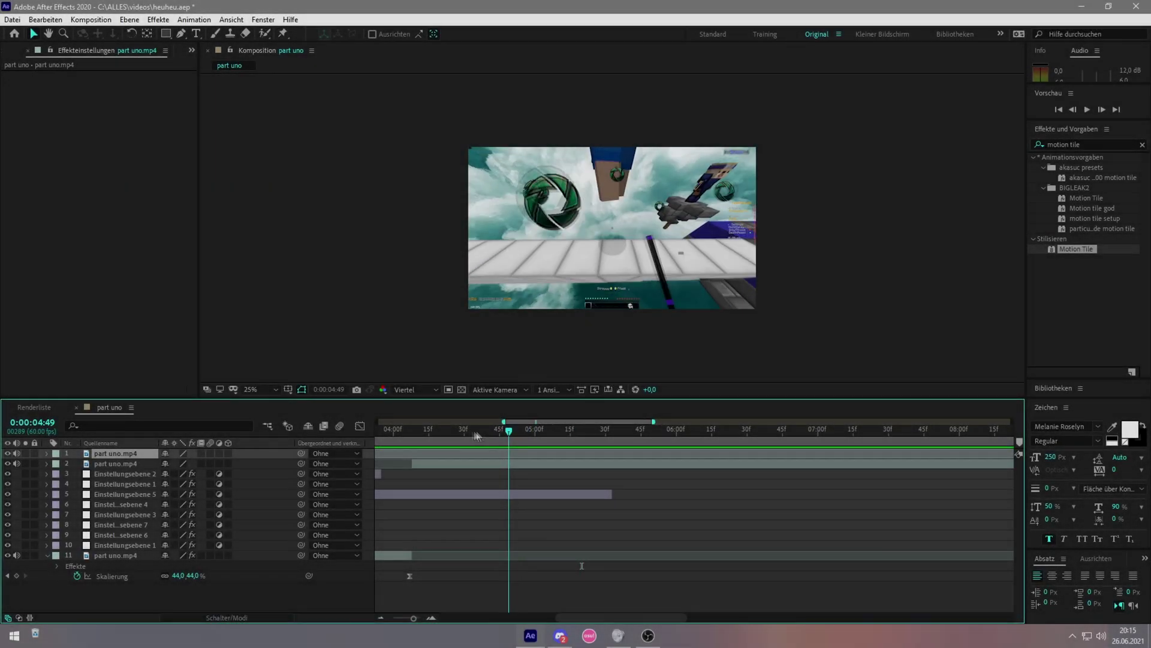
Step: Select the part uno.mp4 layer and reveal its audio waveform
click(424, 432)
click(502, 465)
key(space)
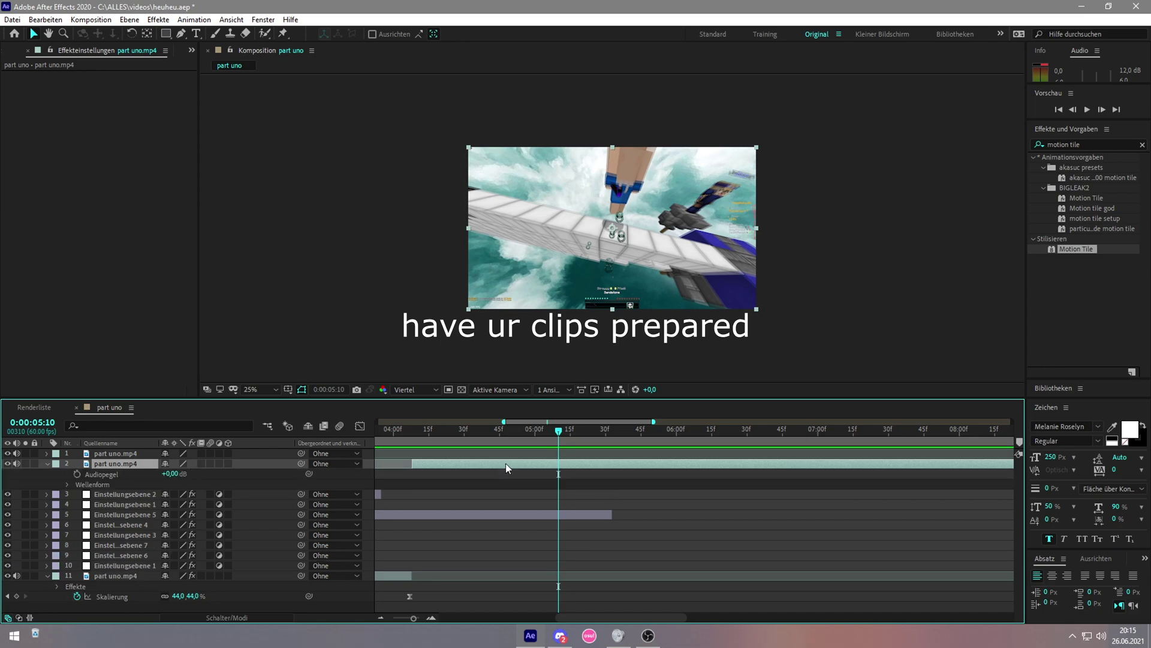
key(l)
key(l)
Step: Preview the clip and place the current time on the beat at 0:00:05:13
key(space)
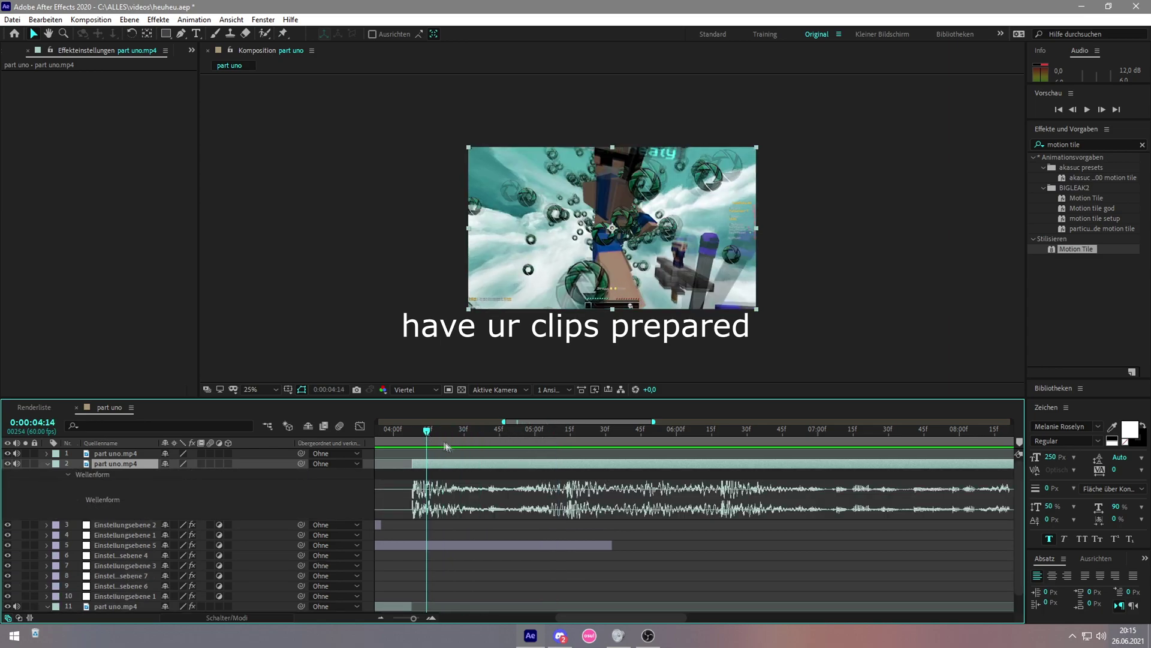
click(568, 437)
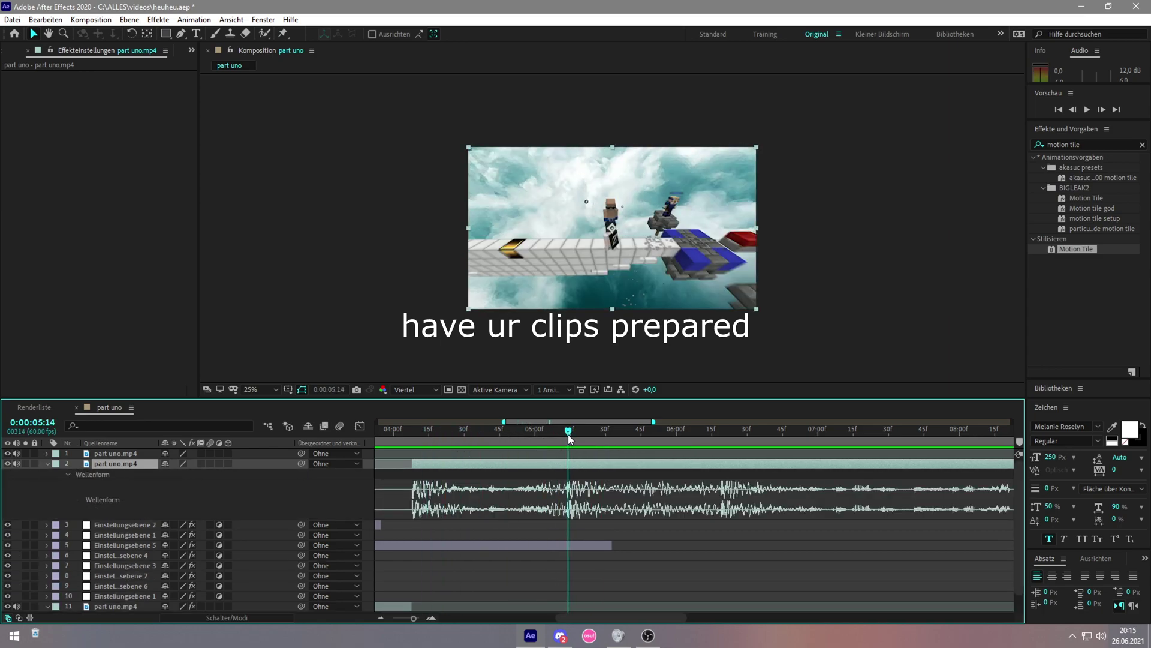
key(Page_Up)
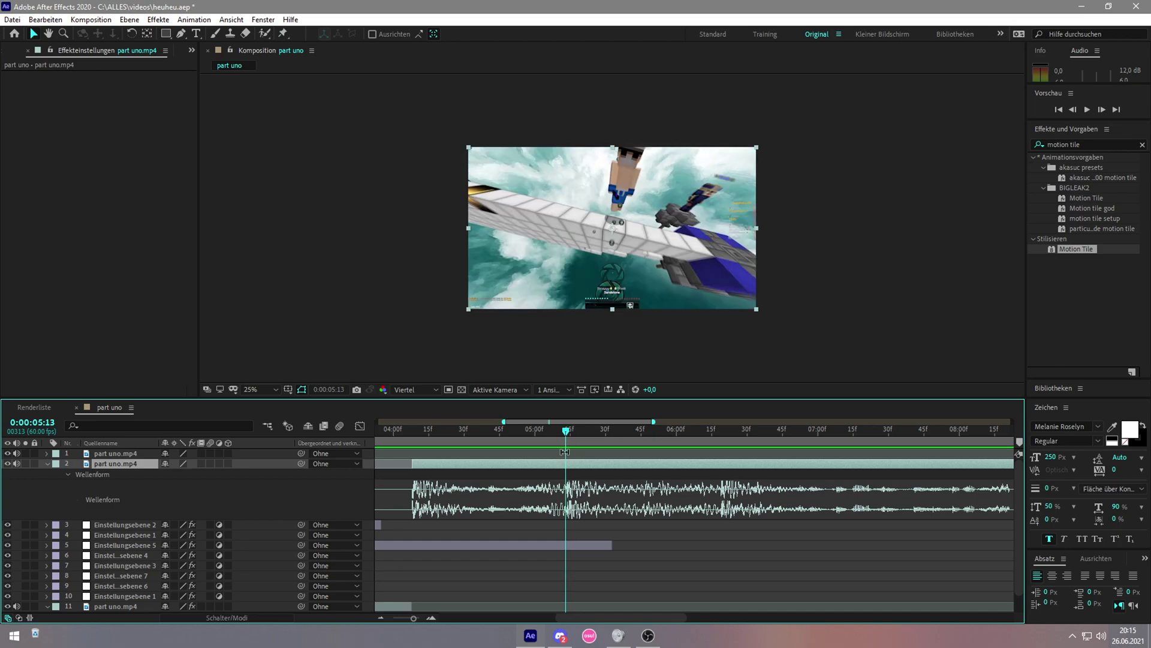
Step: Add a Null 1 layer, split it at the cut and delete the piece after it
right_click(370, 460)
mouse_move(410, 466)
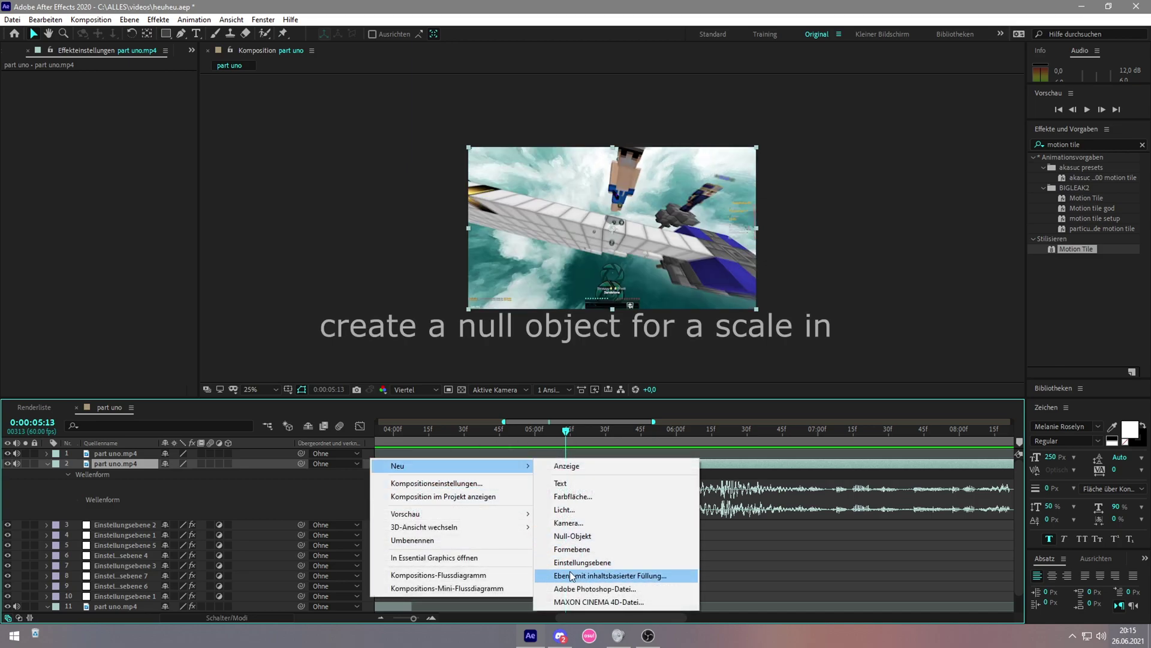
click(566, 535)
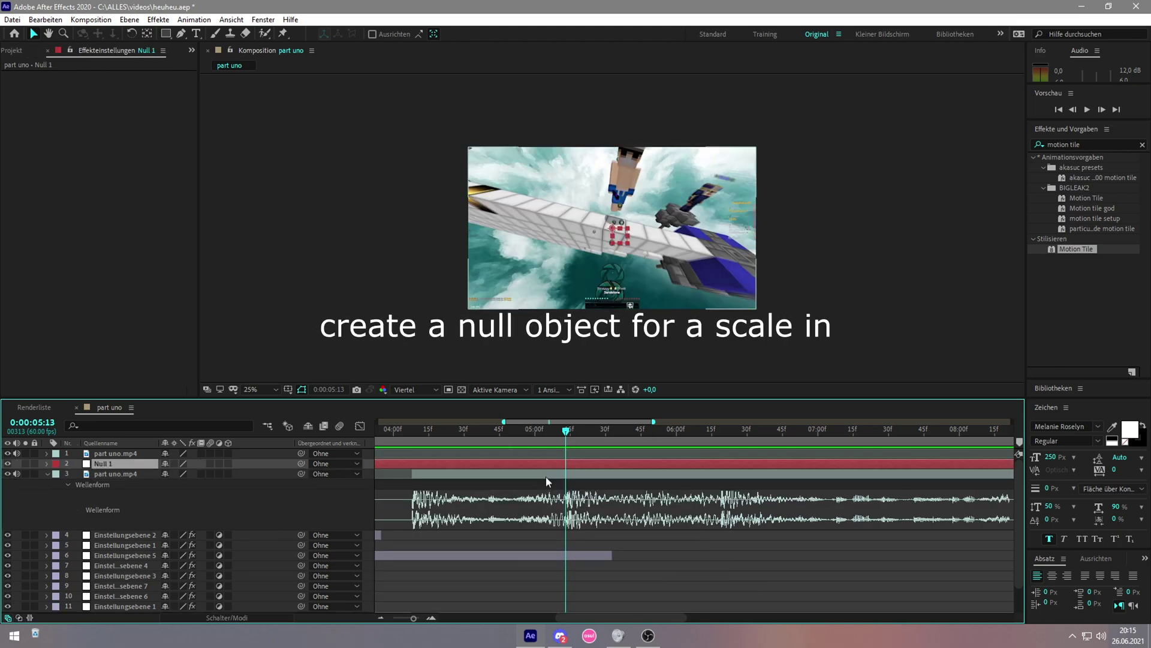
key(ctrl+shift+d)
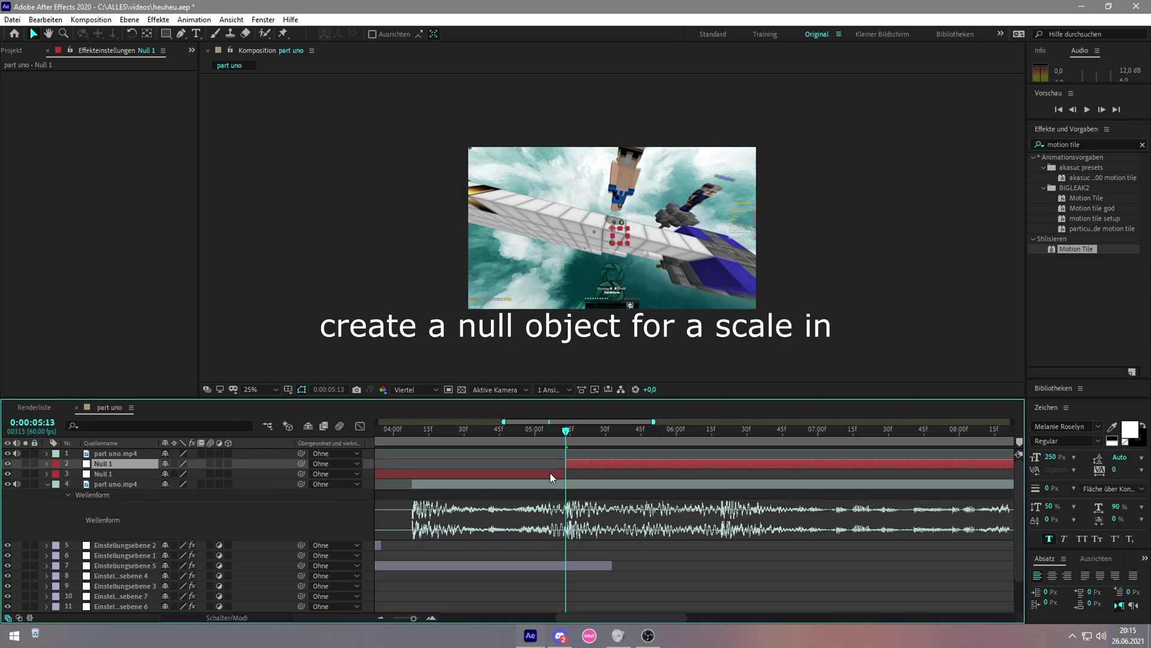
double_click(593, 466)
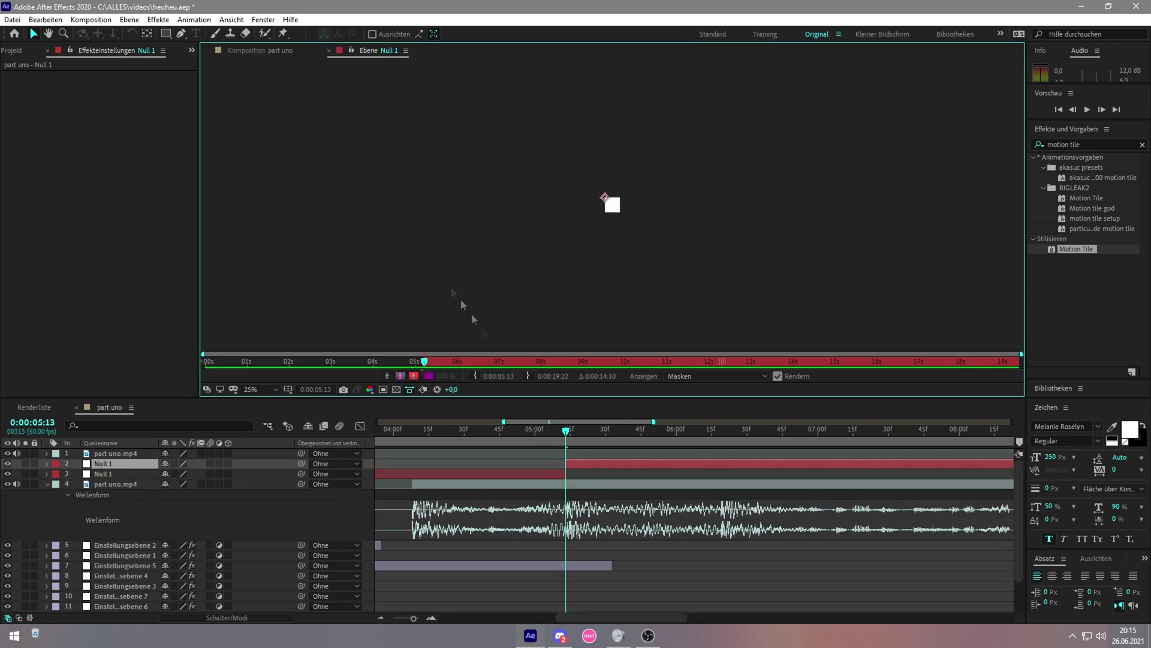
click(328, 50)
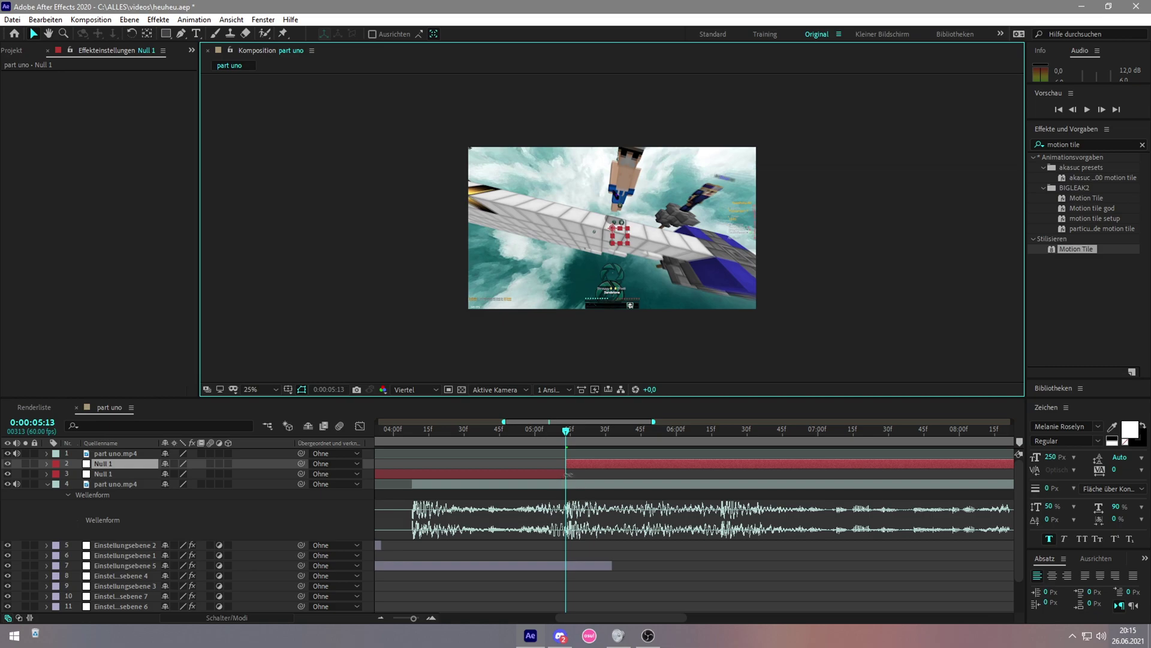
key(Delete)
click(579, 475)
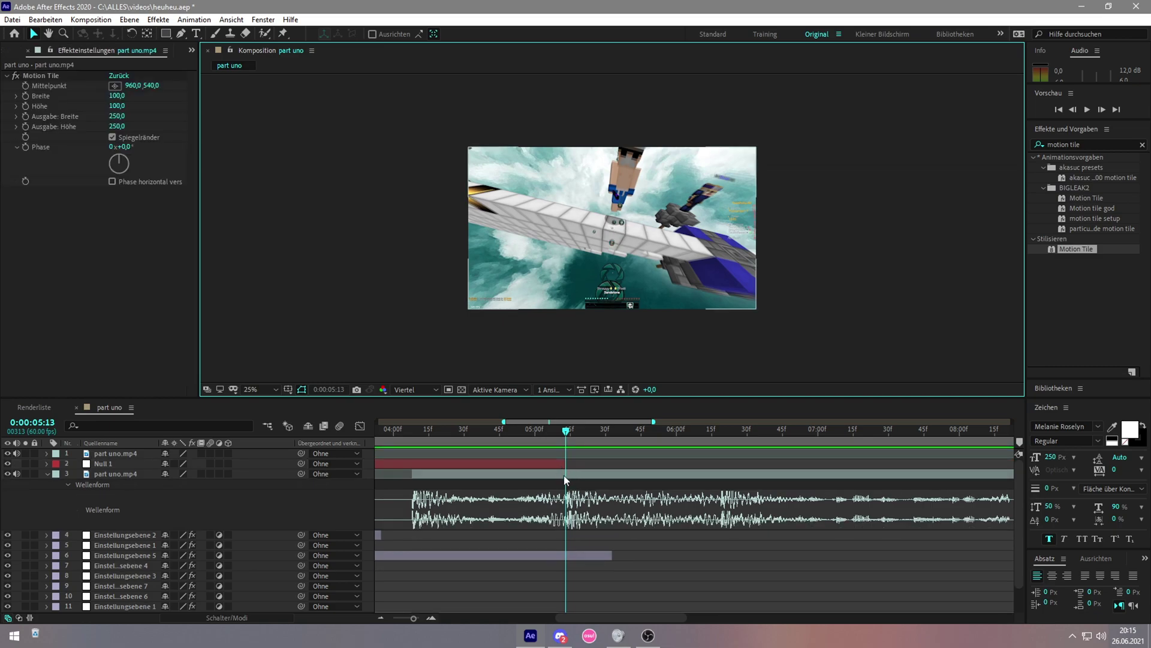
Step: Split part uno.mp4 at the cut and trim Null 1 to start at 0:00:04:41
key(ctrl+shift+d)
key(minus)
click(539, 464)
key(equal)
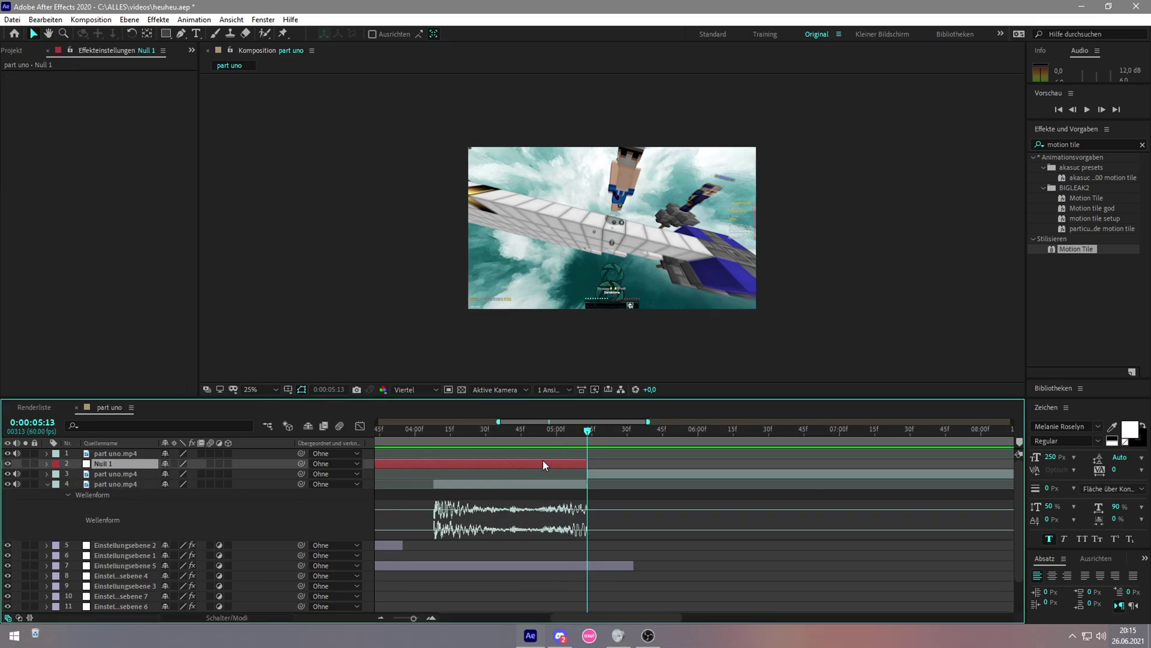
drag(586, 431, 511, 439)
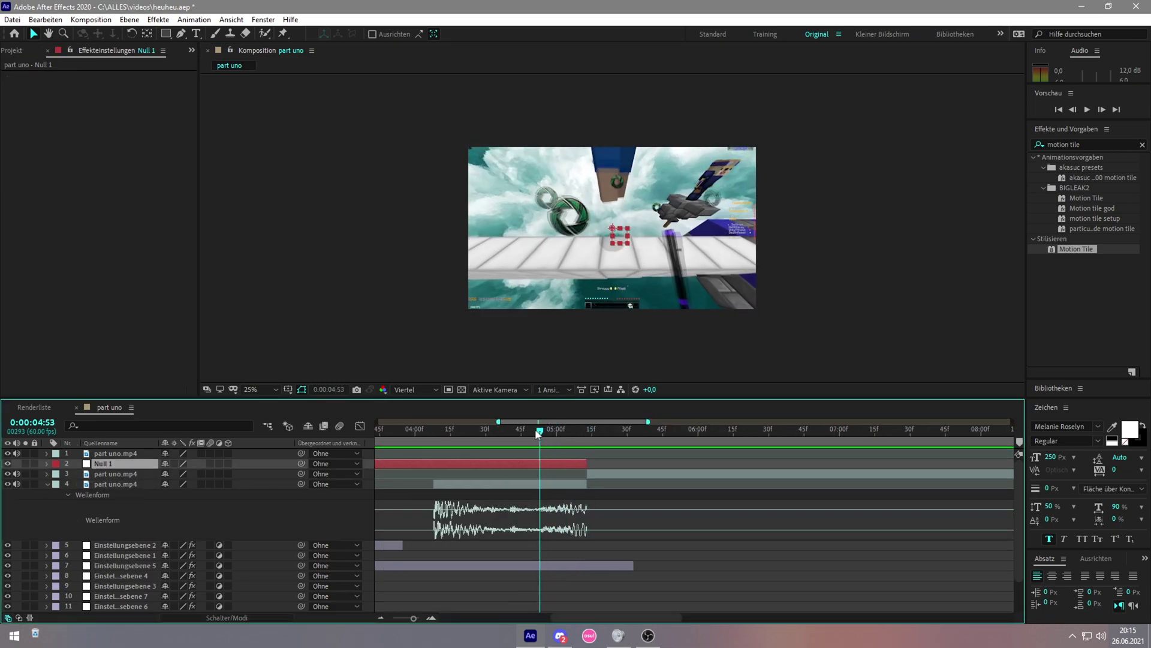
key(ctrl+shift+d)
click(498, 470)
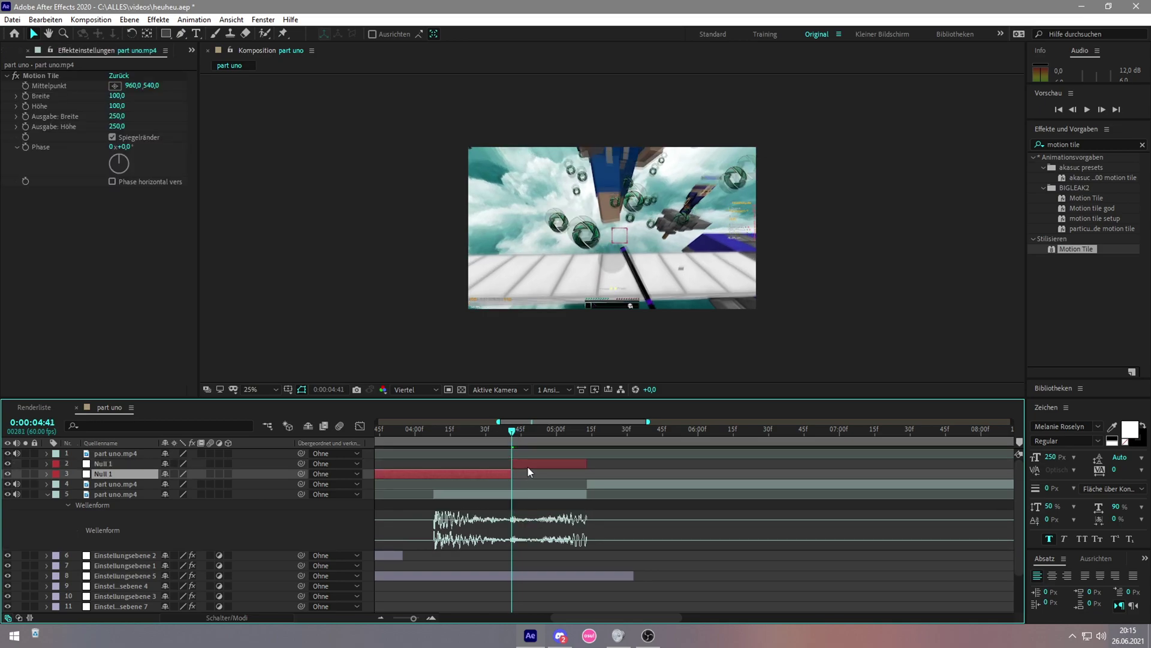
key(Delete)
Step: Parent the clip piece before the cut to Null 1
click(530, 483)
drag(301, 484, 120, 464)
click(557, 461)
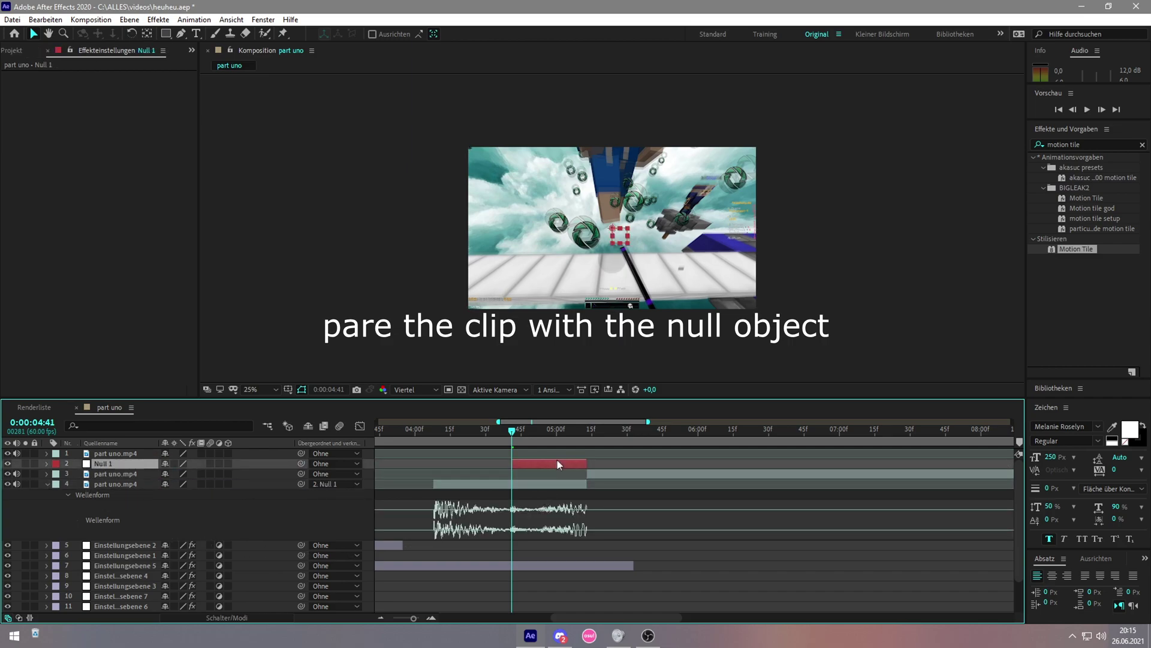
Step: Keyframe Null 1's scale from 100% to 75% at its end and apply Easy Ease
key(s)
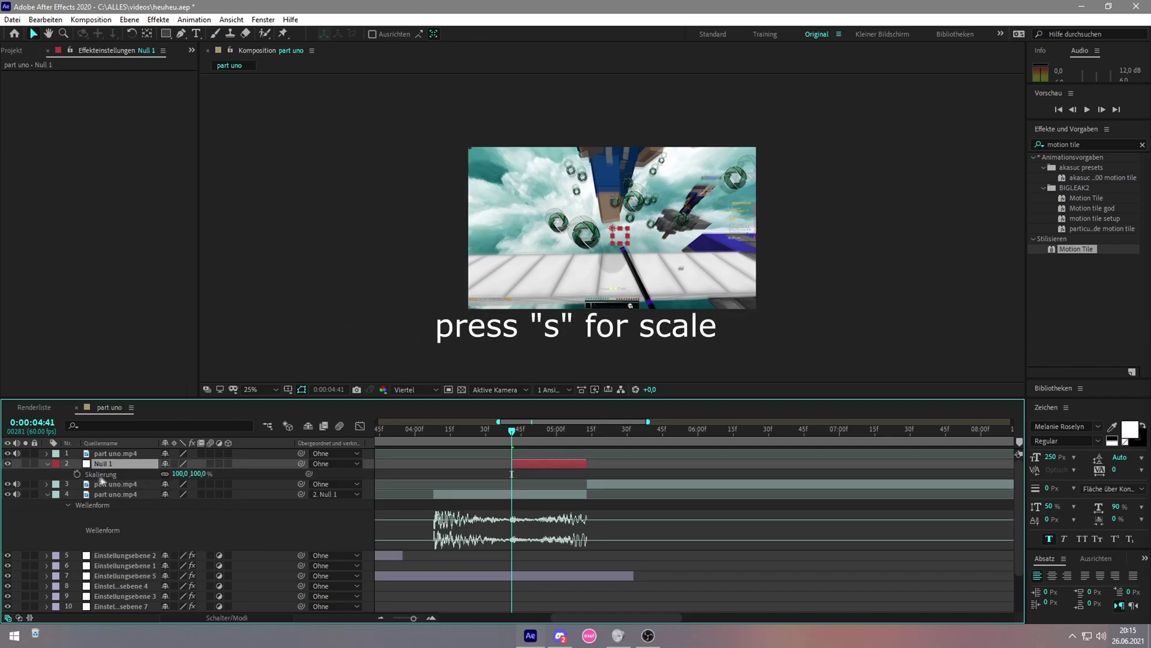
key(o)
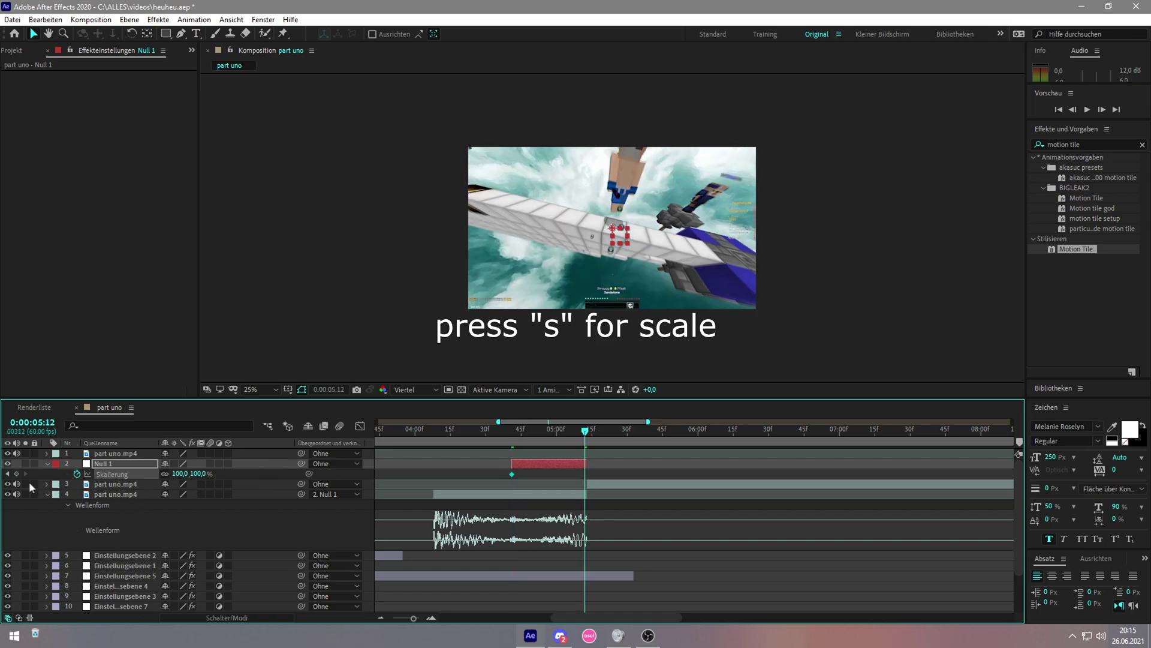
click(183, 475)
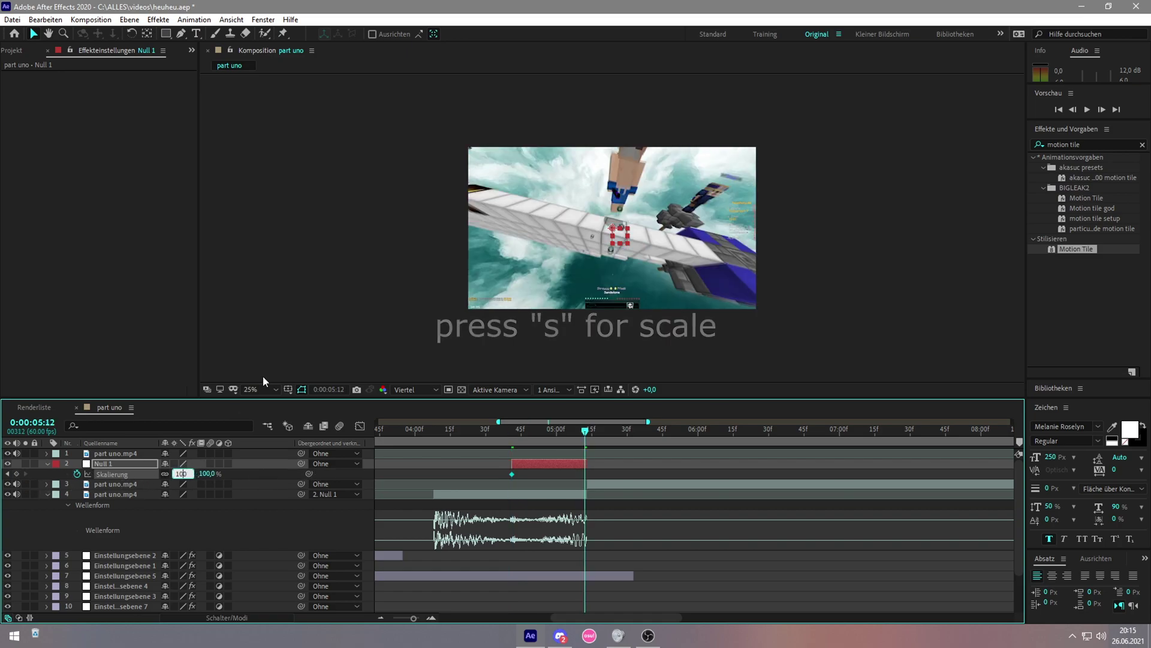
text(75)
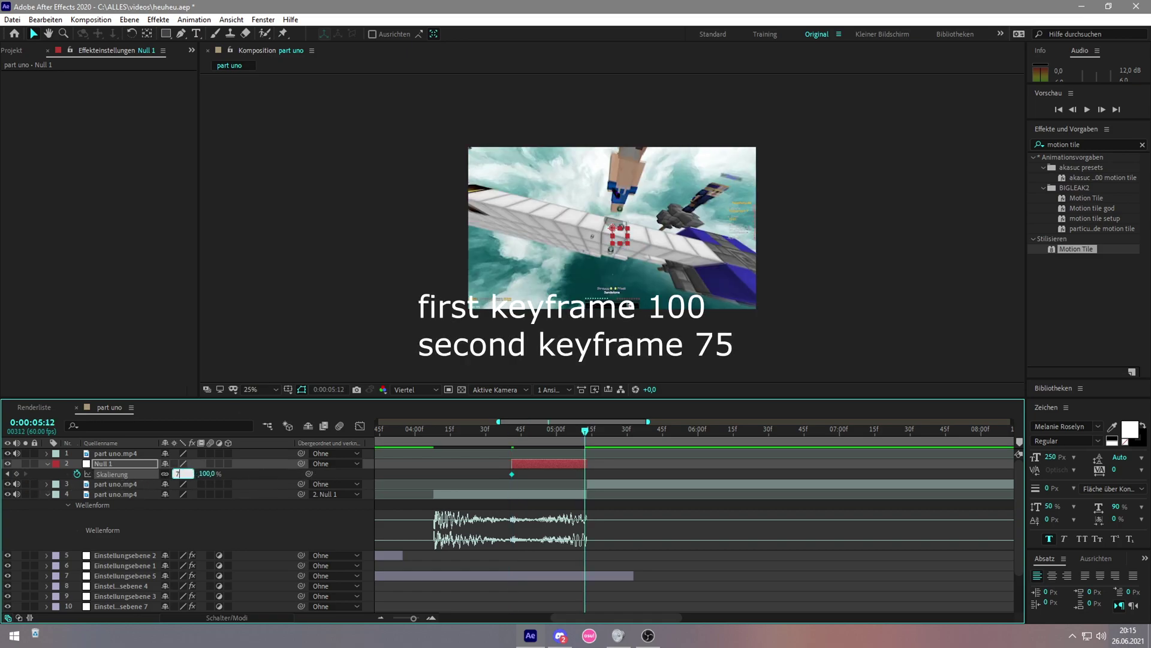
key(Return)
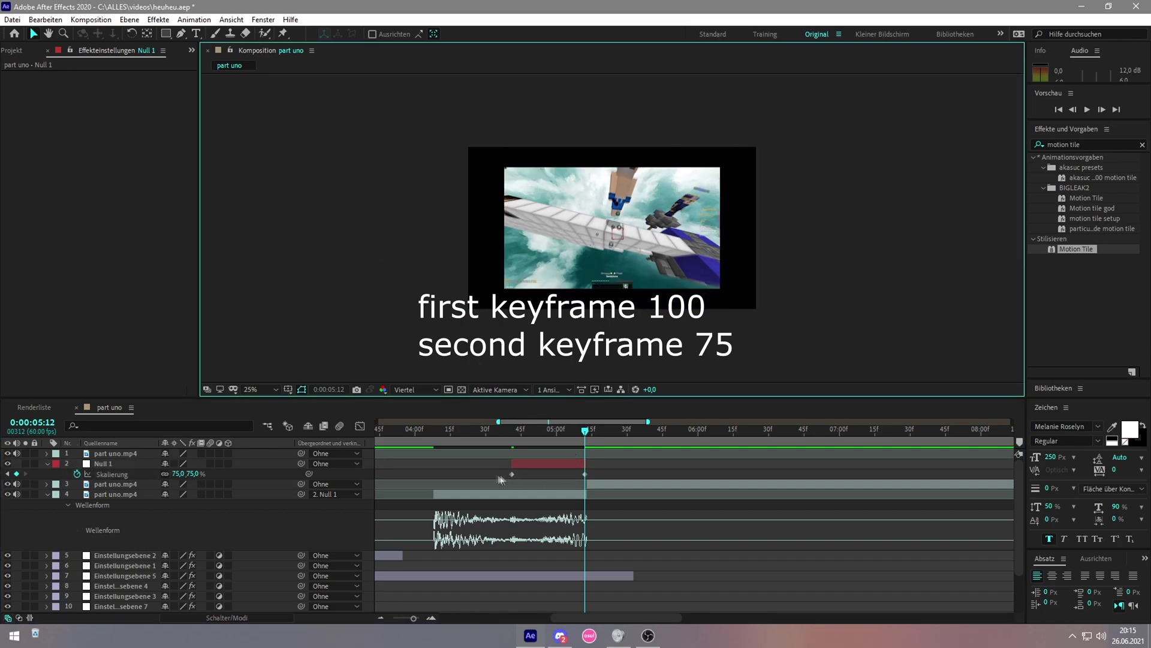
drag(501, 480, 618, 476)
key(F9)
Step: Drag the scale curve's handles in the Graph Editor into a steep late ramp
key(shift+F3)
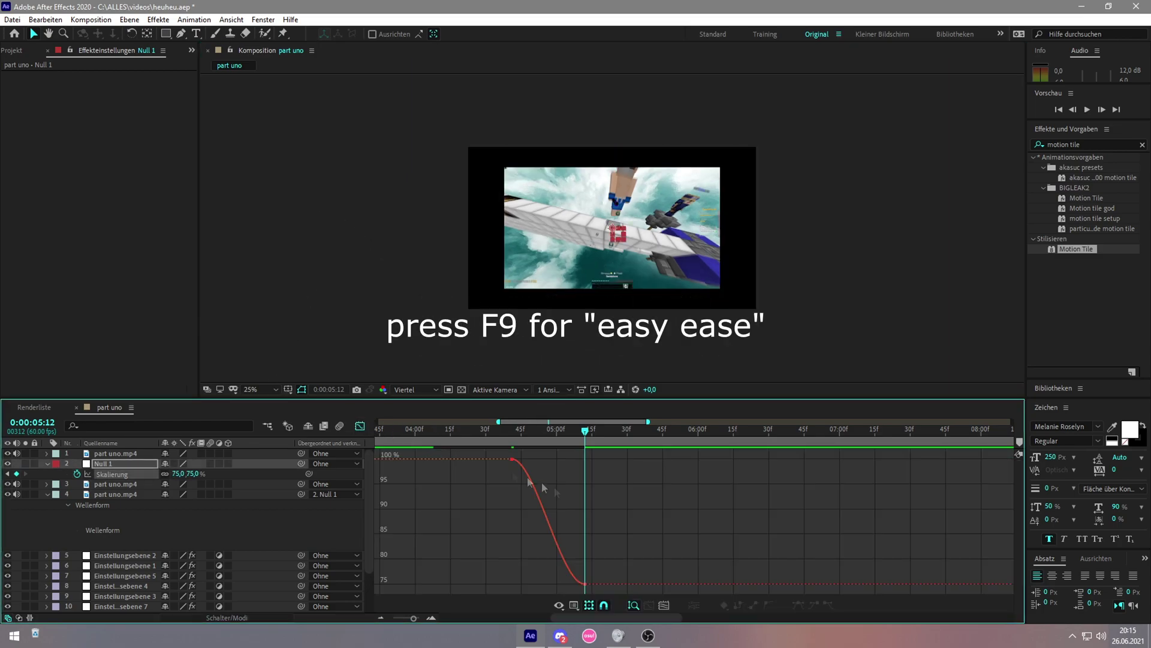
double_click(513, 459)
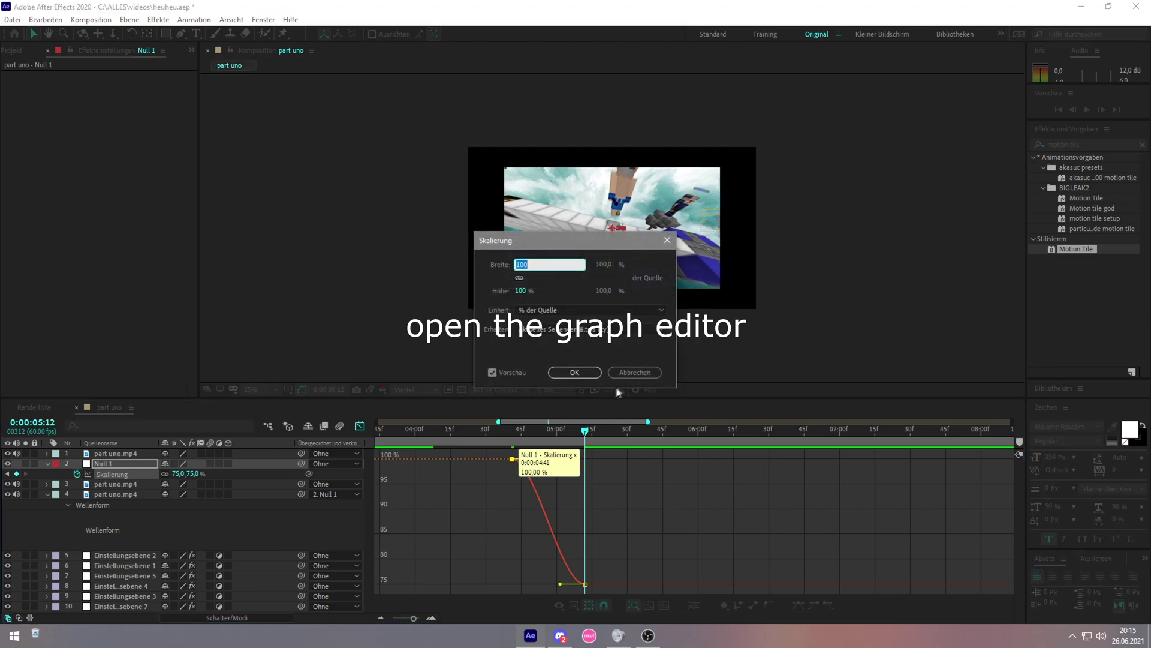
key(Return)
key(=)
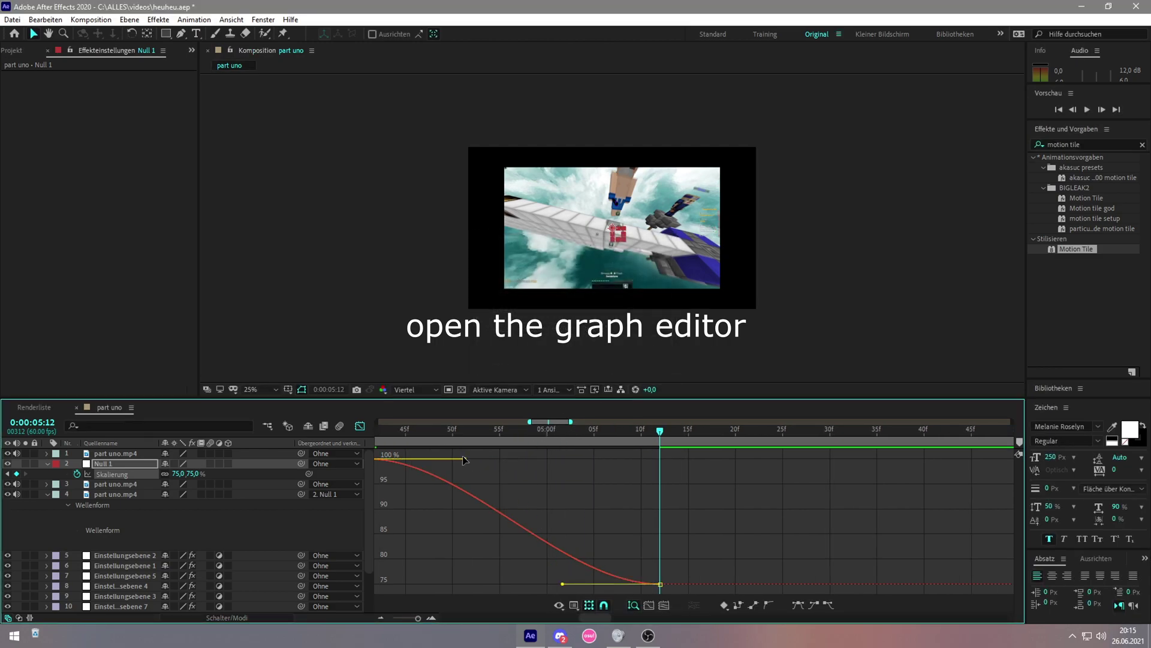
drag(465, 459, 589, 458)
mouse_move(562, 583)
mouse_down()
mouse_move(661, 491)
mouse_move(557, 463)
mouse_up()
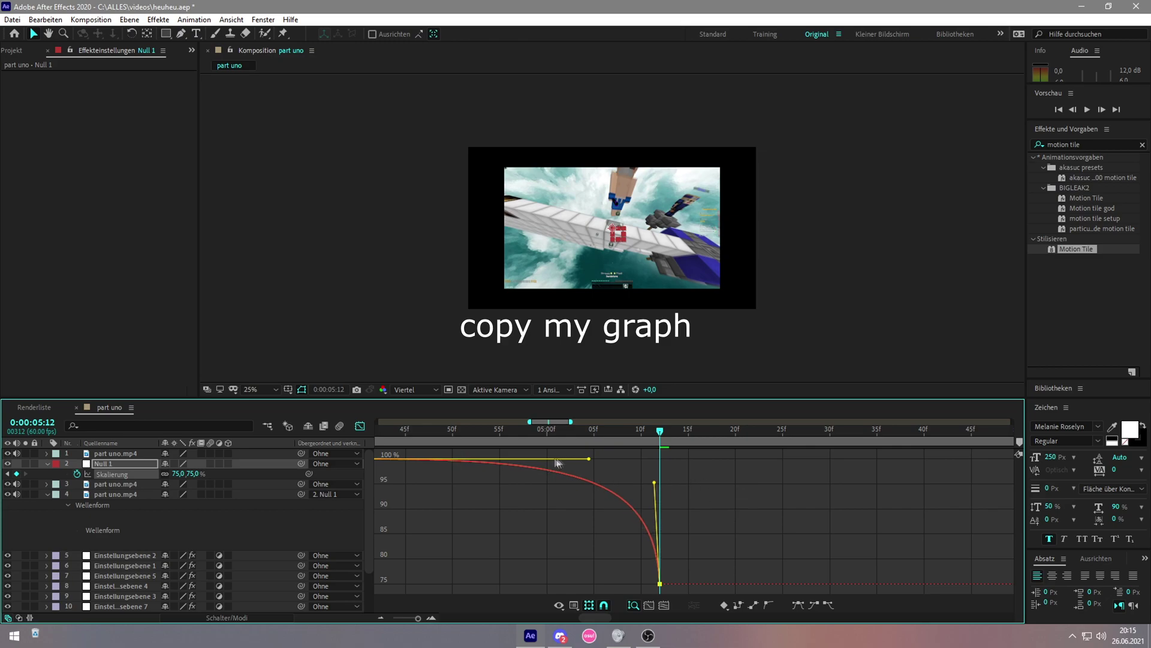
click(360, 426)
drag(424, 433, 430, 429)
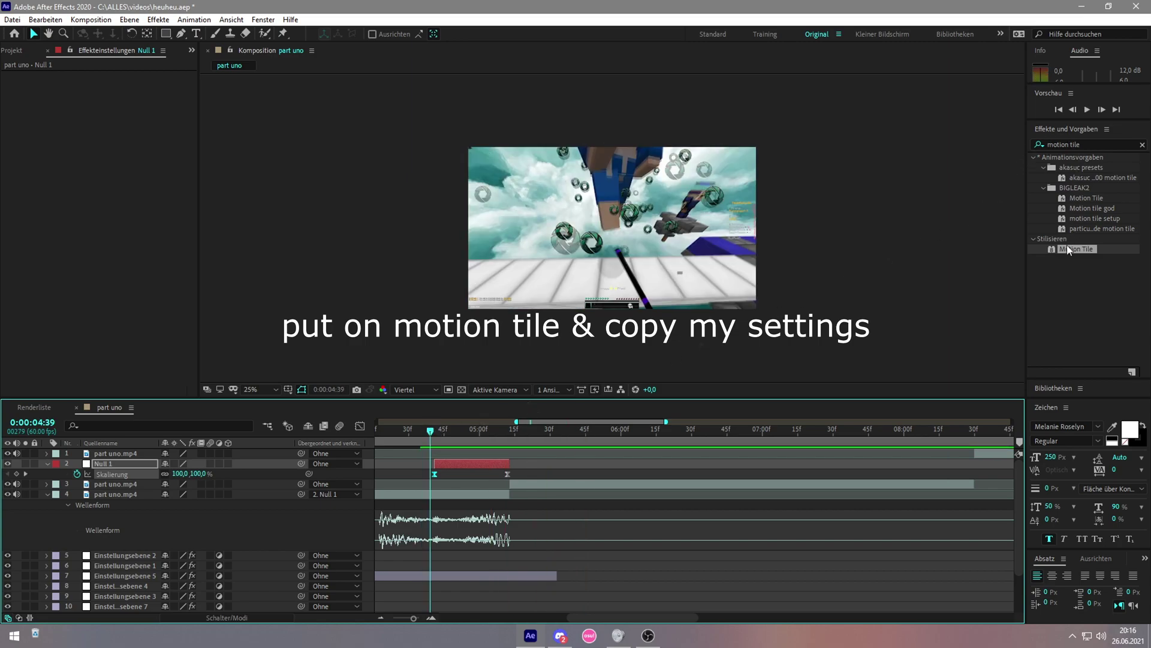
Step: Apply Motion Tile to the pre-cut clip with mirrored edges and output width and height 150
drag(1067, 245, 456, 494)
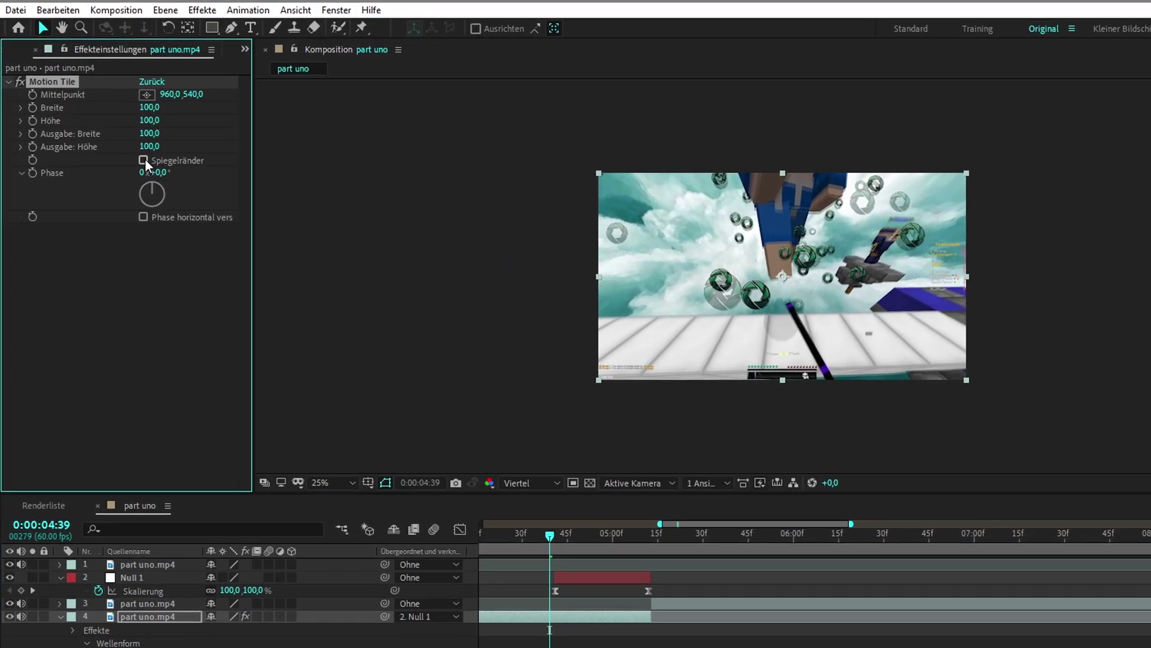
click(143, 160)
click(151, 133)
text(150)
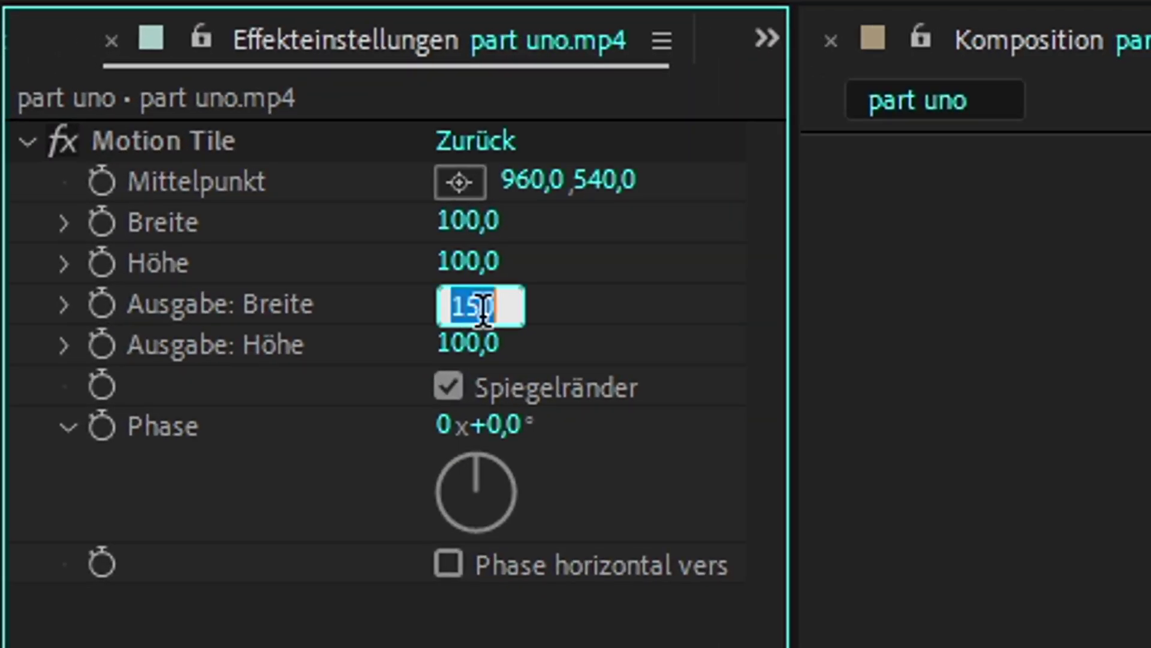
key(Return)
click(468, 342)
text(150)
key(Return)
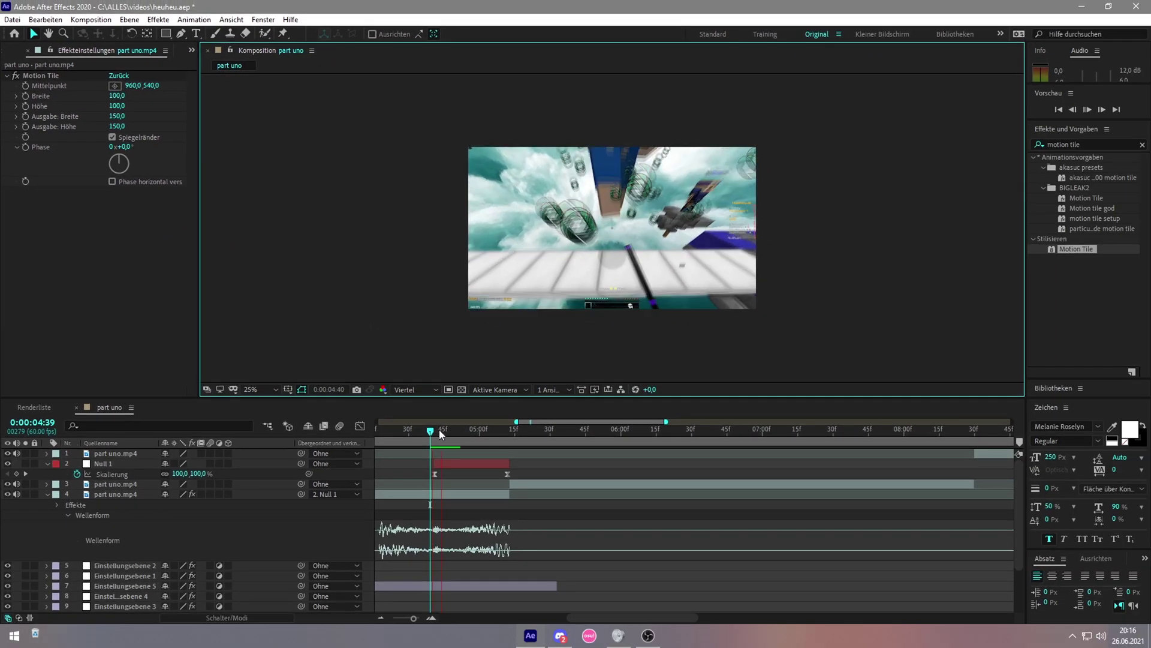
Step: Shorten Null 1's first scale handle so the drop to 75% lands at 0:00:05:13
drag(447, 430, 521, 430)
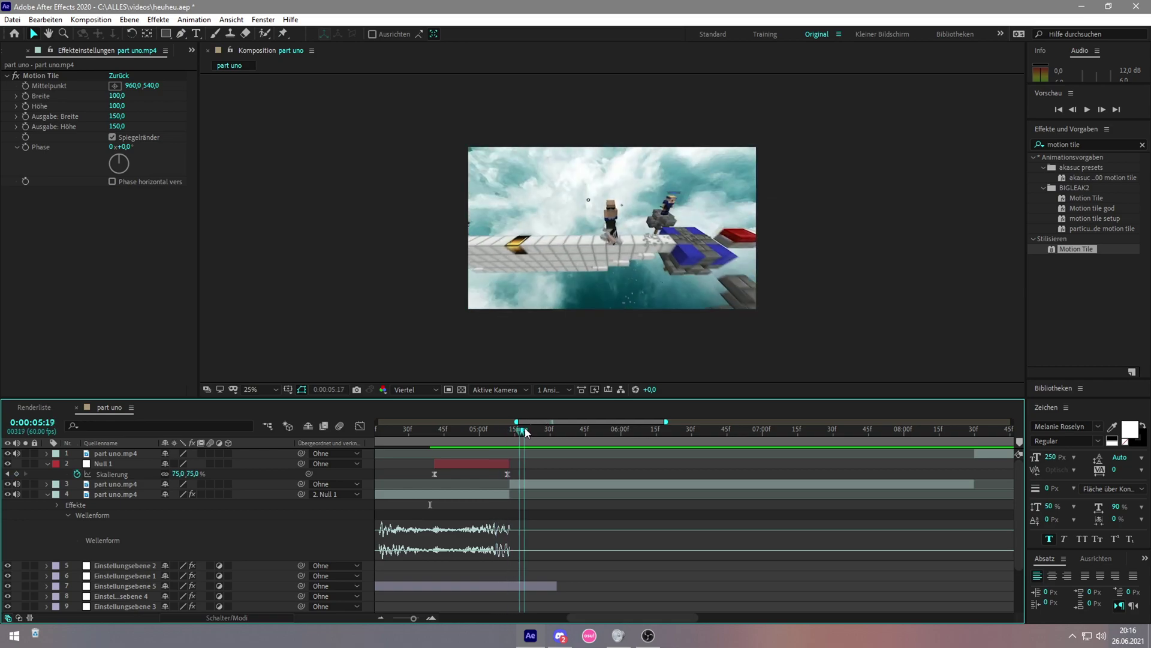
click(112, 474)
click(360, 425)
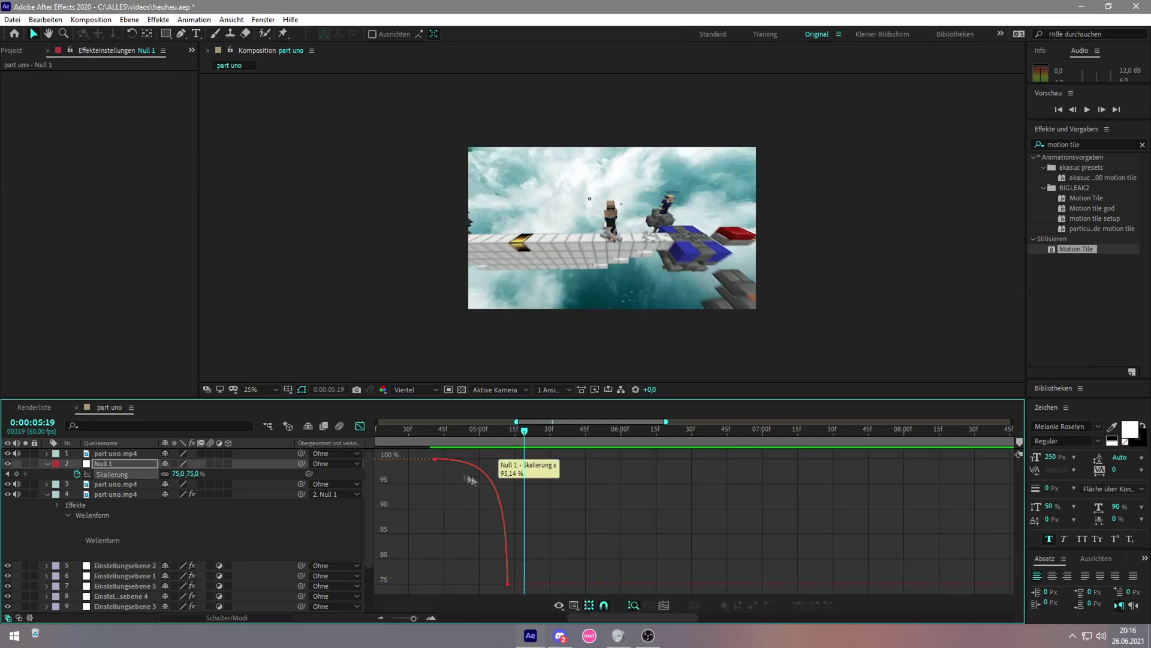
click(475, 464)
scroll(486, 464, up, 2)
mouse_move(486, 460)
mouse_down()
mouse_move(384, 459)
mouse_move(427, 432)
mouse_move(460, 433)
mouse_up()
scroll(420, 460, down, 2)
click(360, 426)
scroll(460, 433, up, 3)
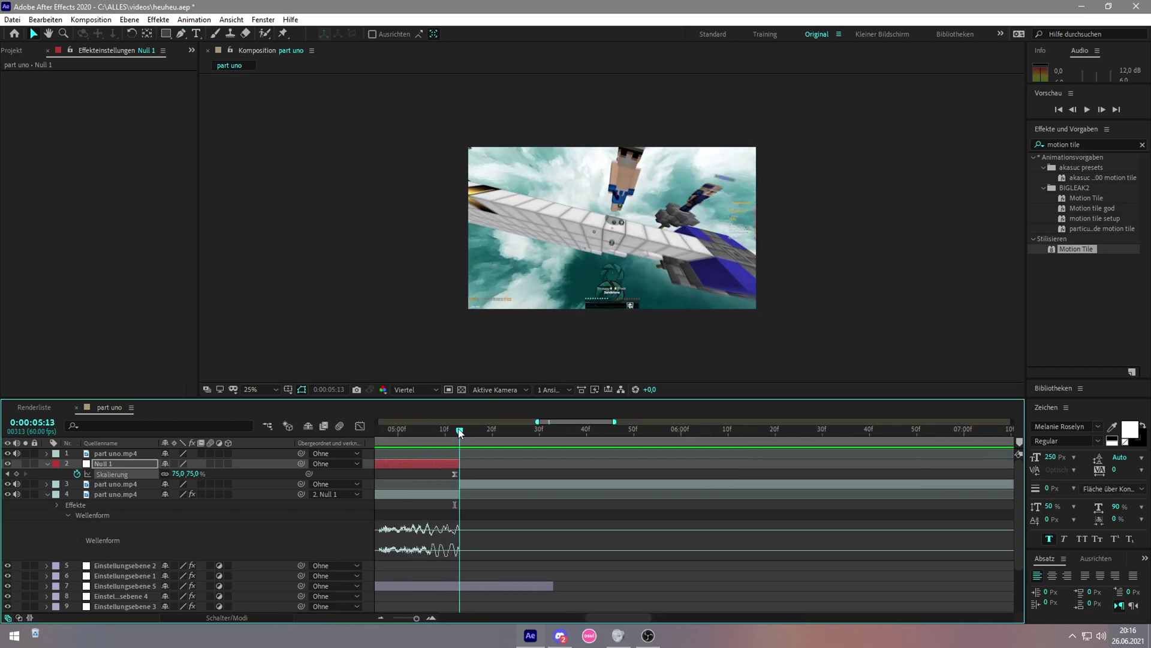
click(465, 483)
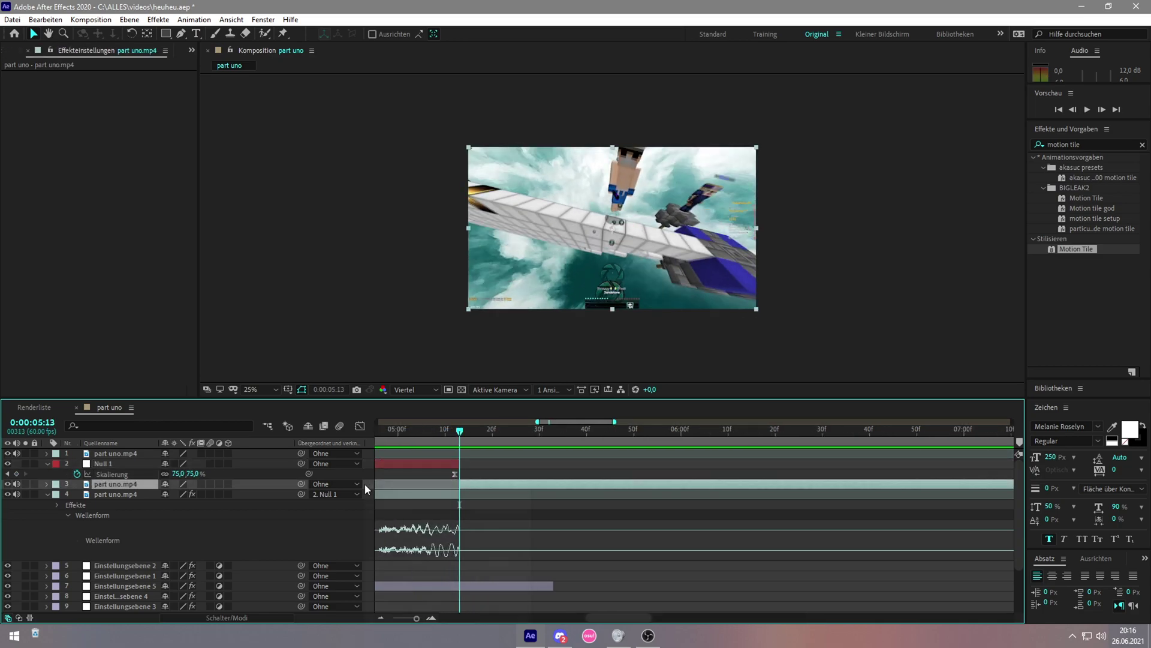
Step: Add a Null 2 layer starting at the cut, deleting the leftover split piece
right_click(364, 483)
mouse_move(384, 489)
click(558, 565)
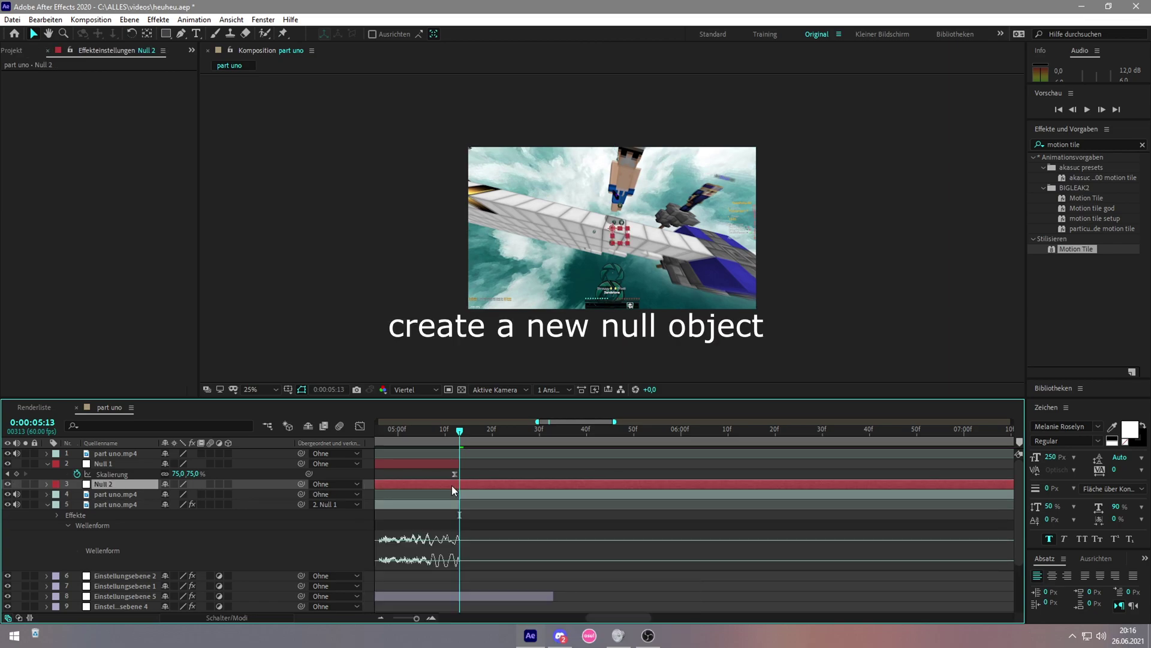
key(ctrl+shift+d)
click(451, 495)
key(Delete)
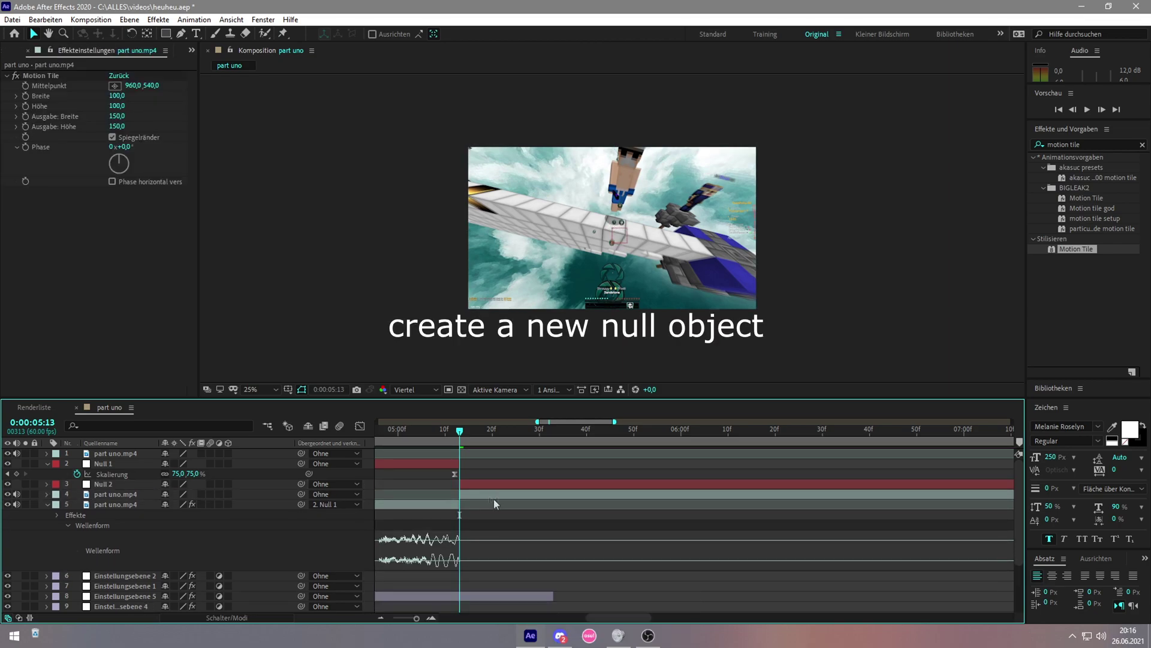
click(495, 494)
key(l)
key(l)
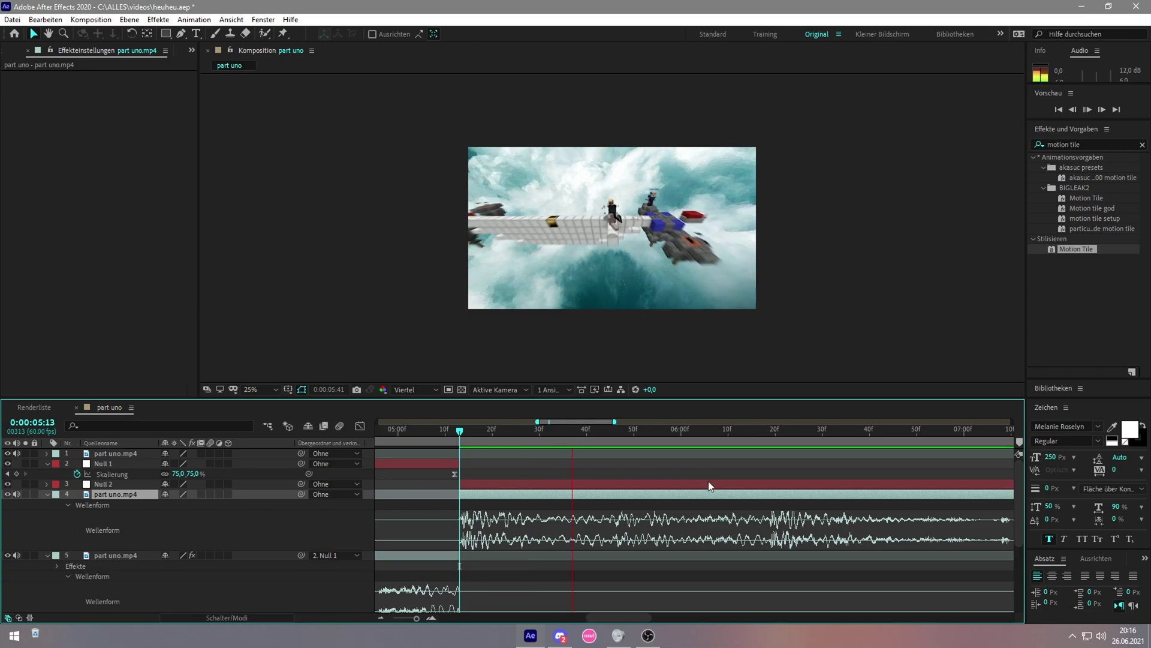
Step: Split the clip at 0:00:05:47 and trim Null 2 to end there
scroll(701, 474, down, 2)
mouse_move(739, 430)
mouse_down()
mouse_move(605, 431)
mouse_move(646, 434)
mouse_up()
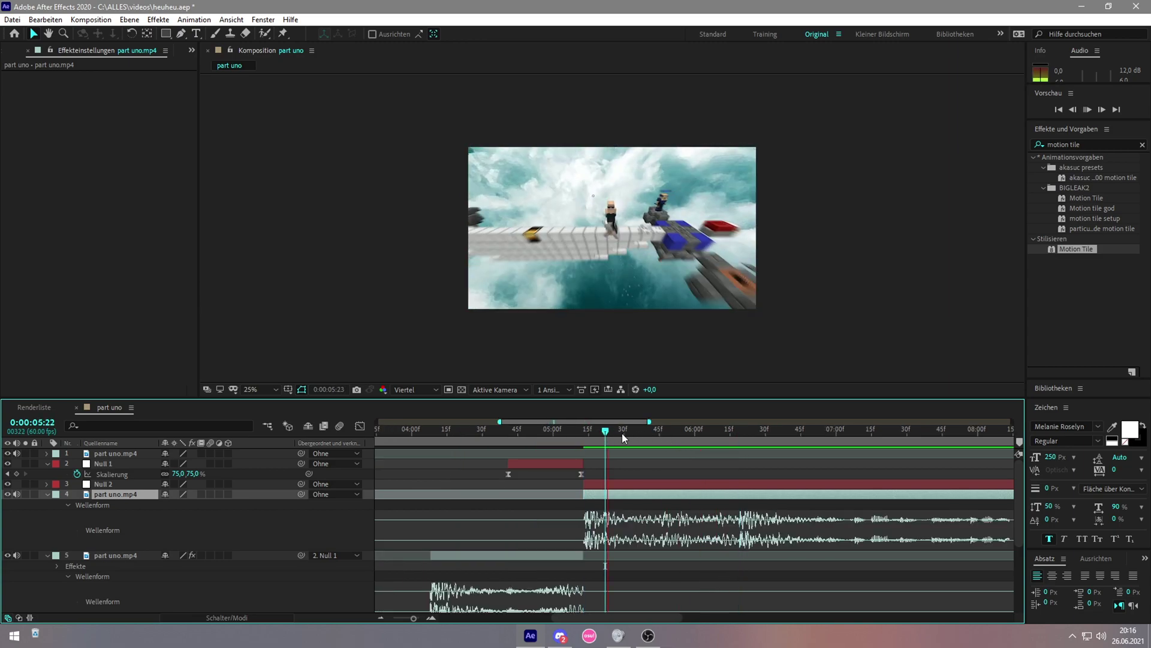
key(space)
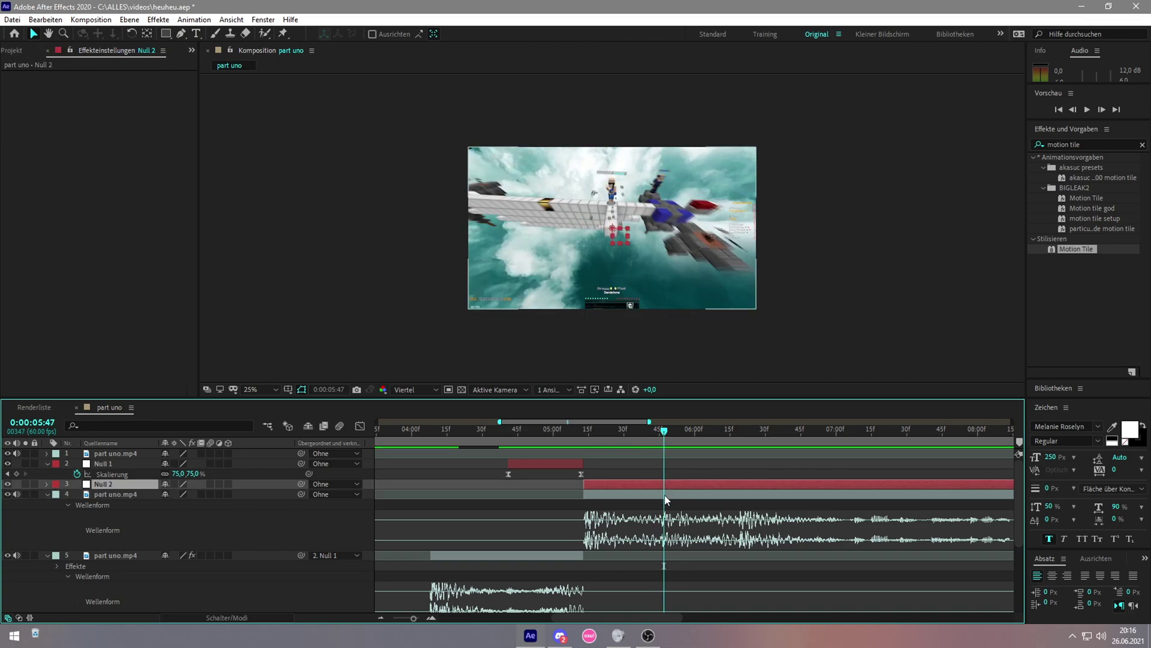
key(ctrl+shift+d)
click(607, 484)
scroll(607, 489, up, 2)
drag(604, 429, 724, 432)
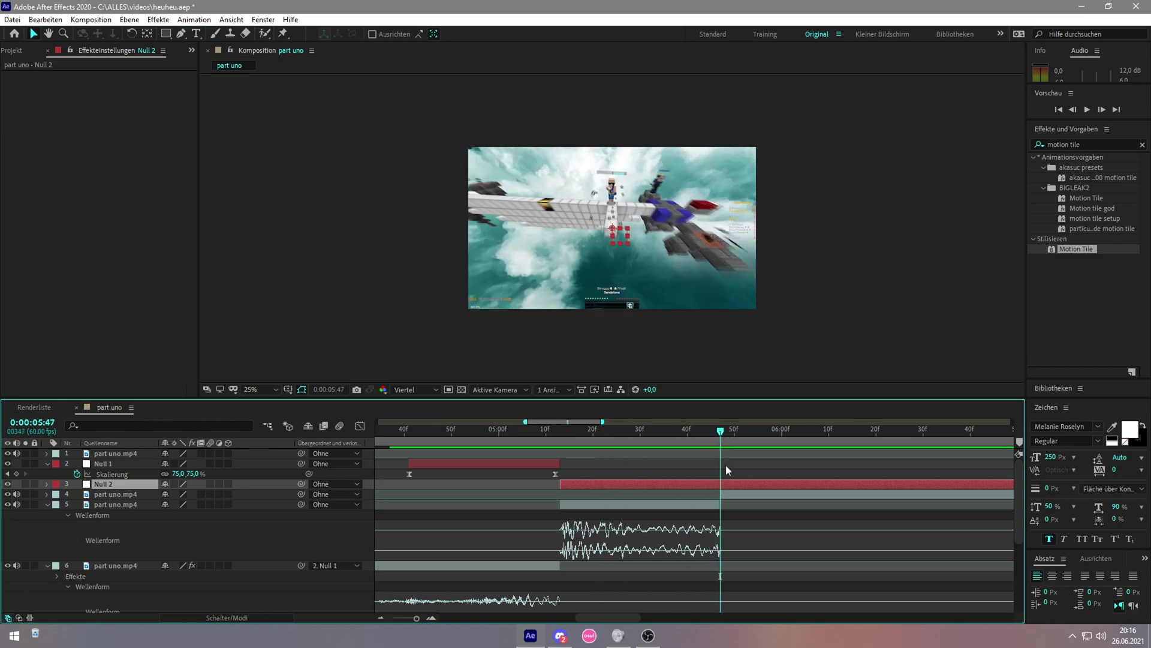
key(ctrl+shift+d)
key(Delete)
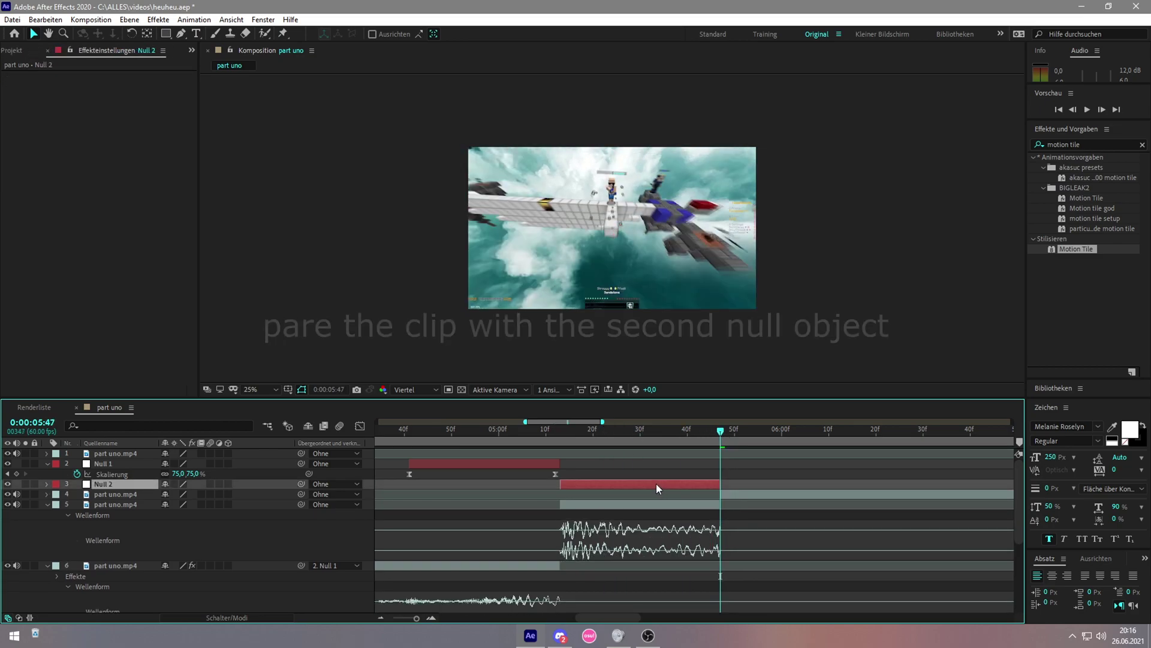
Step: Parent the post-cut clip to Null 2 and set a scale keyframe at 0:00:05:13
key(s)
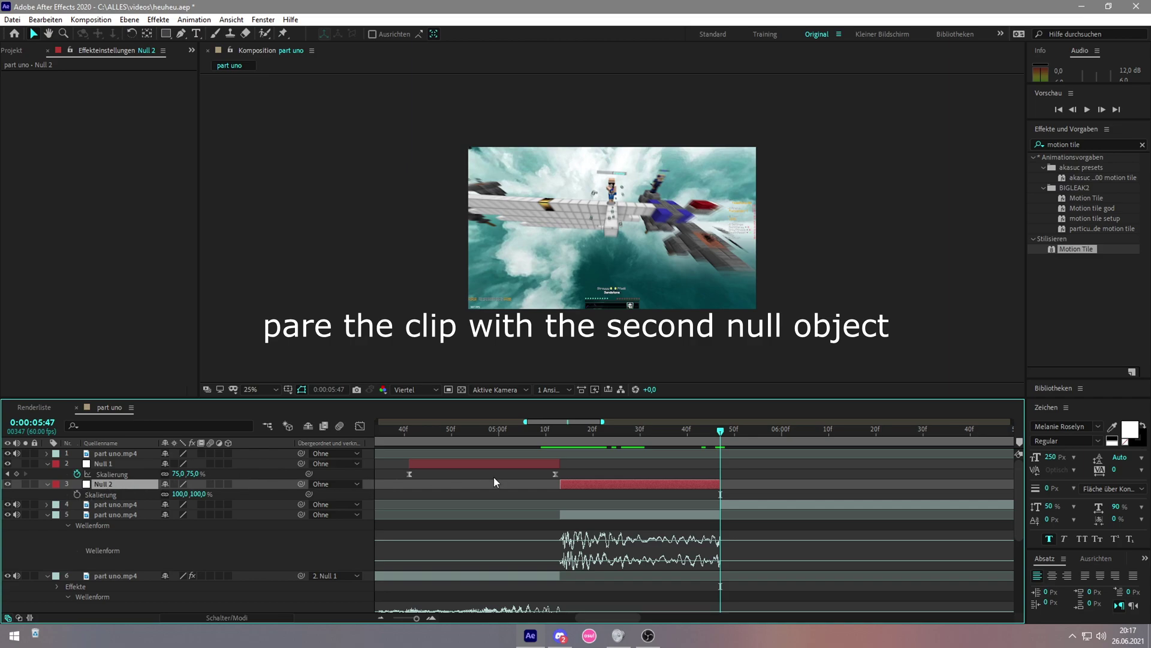
key(i)
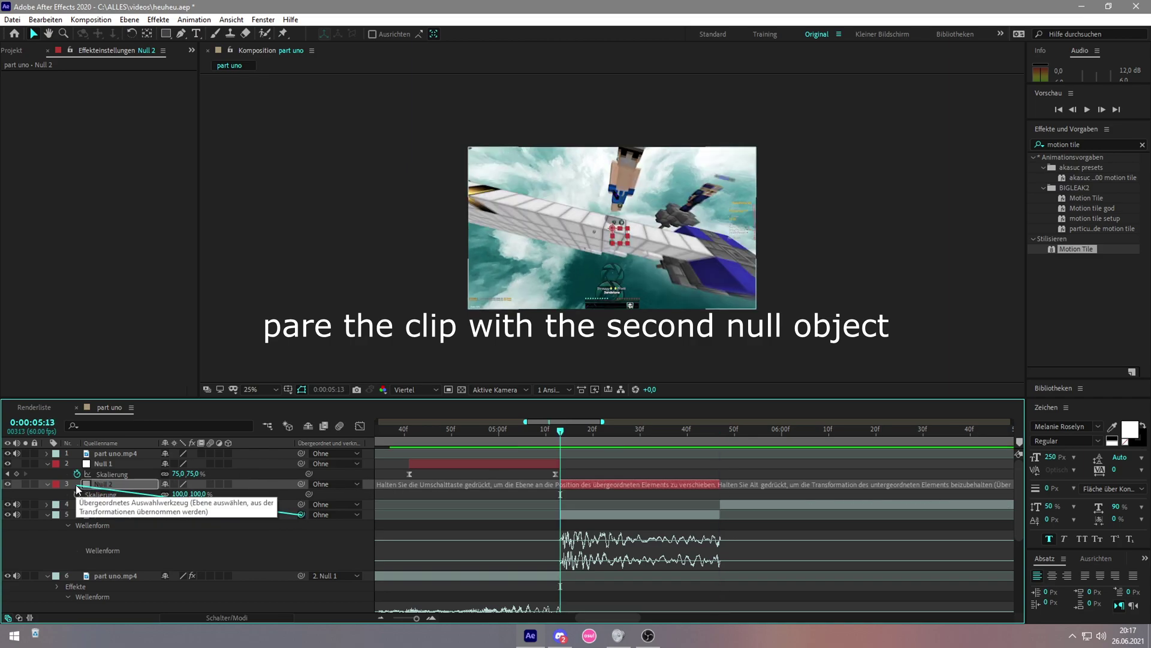
drag(93, 494, 76, 485)
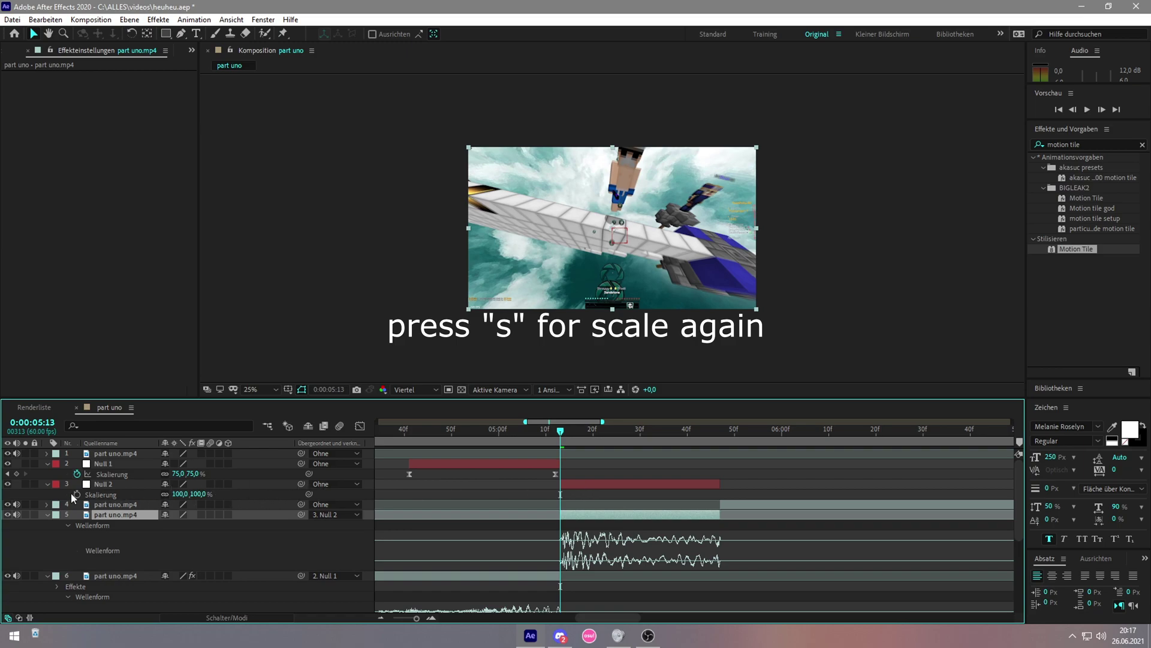
click(99, 484)
click(77, 494)
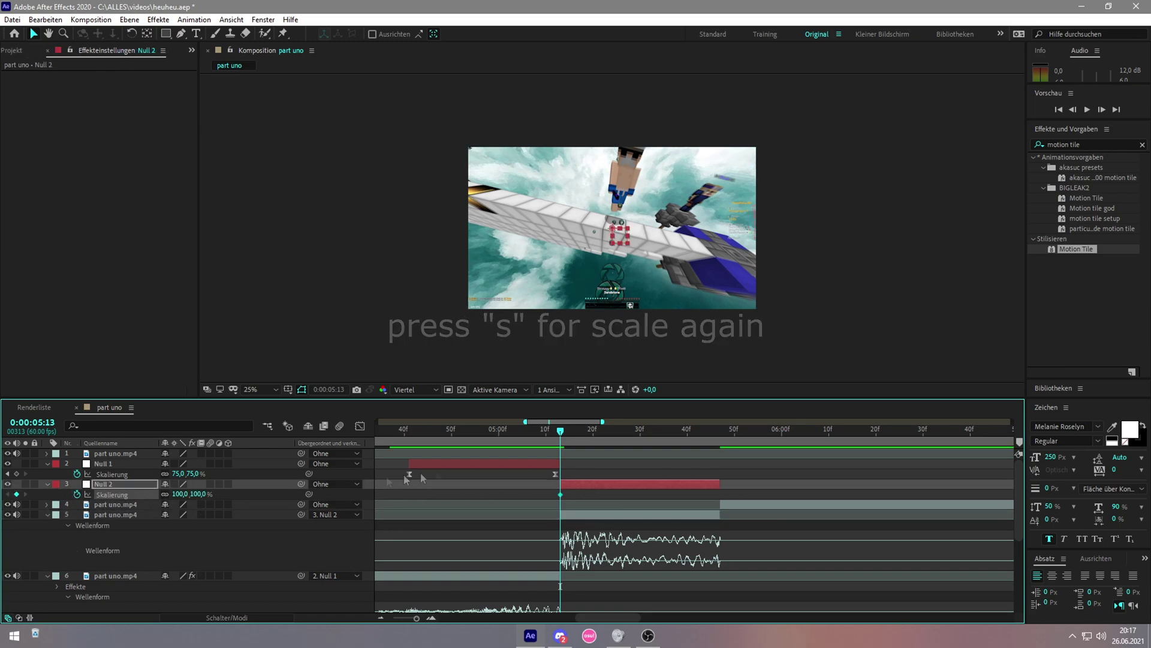
Step: Set Null 2's scale keyframes to 185%, 100%, 100%, 185% at 05:13, 05:26, 05:28, 05:46
drag(576, 433, 622, 438)
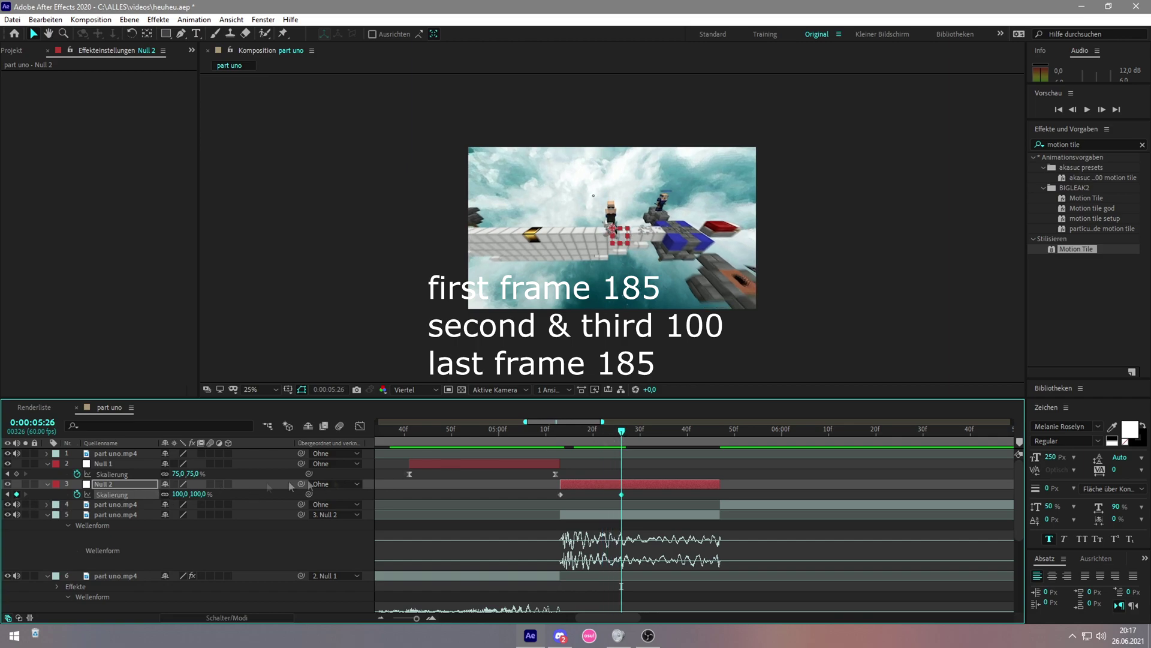
click(630, 437)
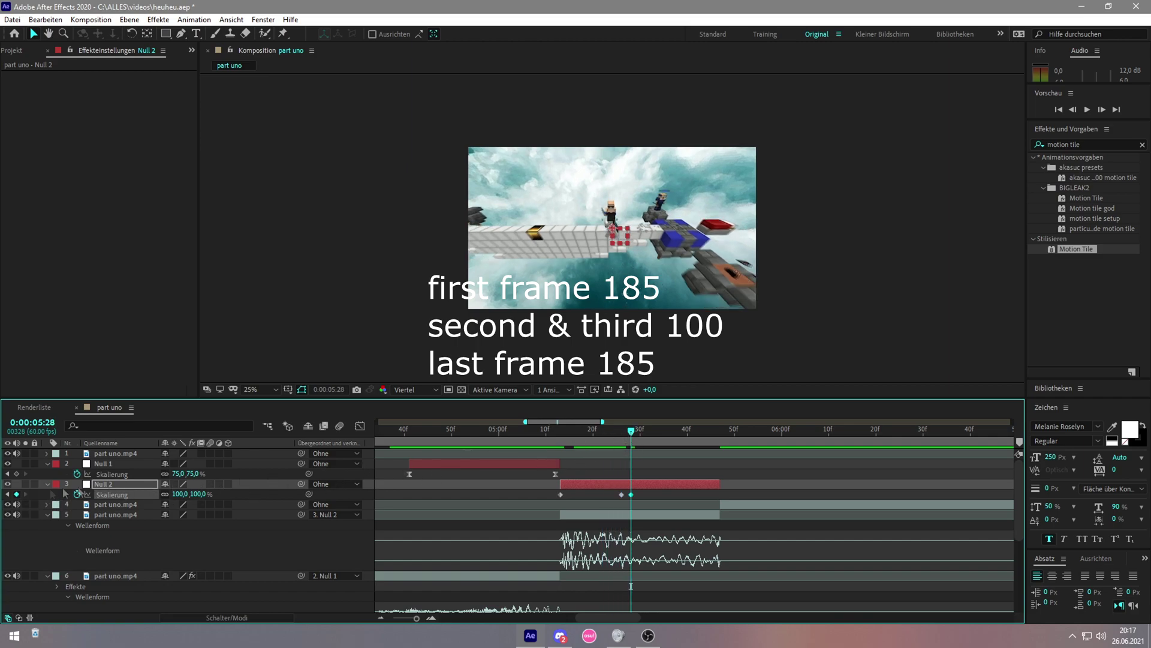
key(space)
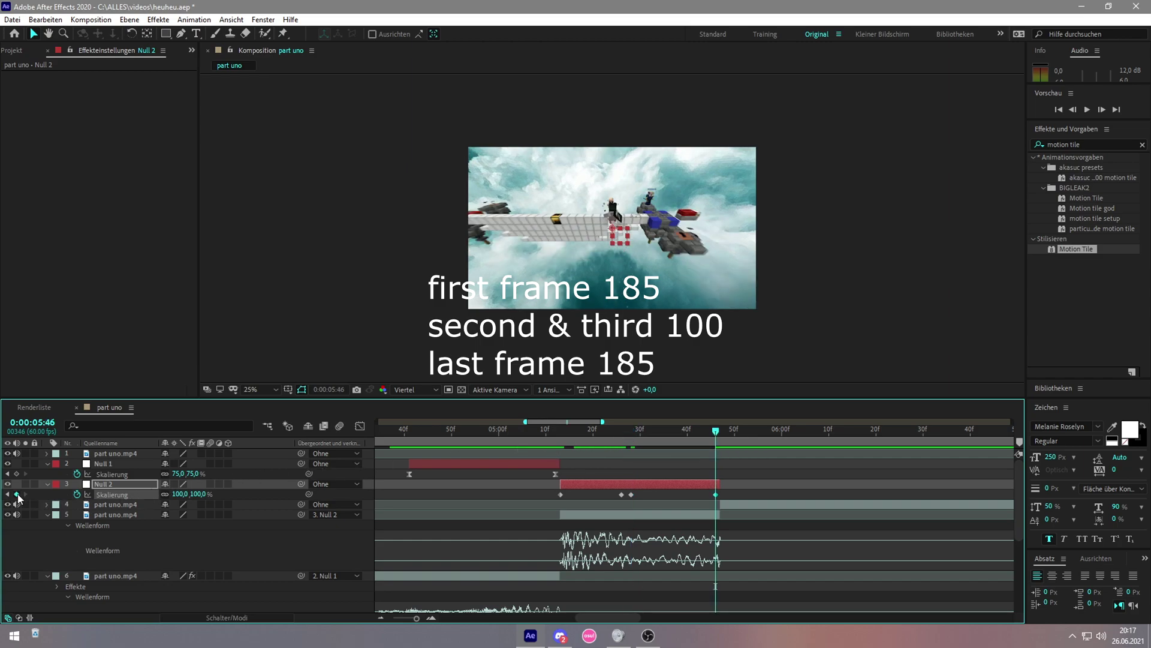
drag(566, 440, 560, 440)
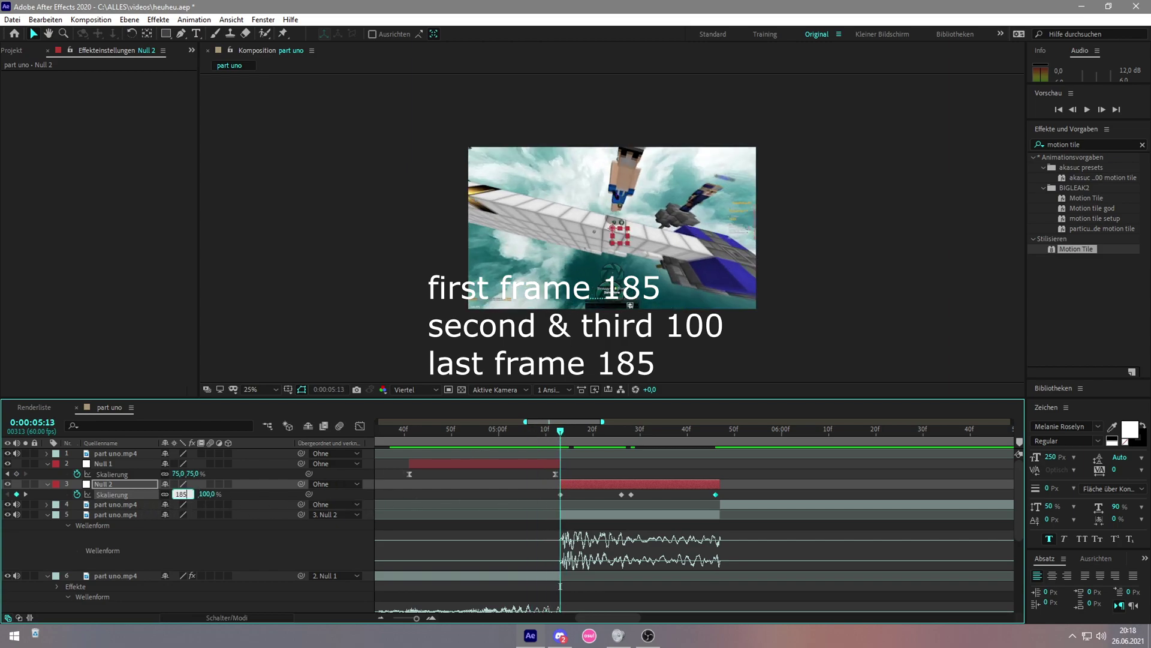
click(235, 301)
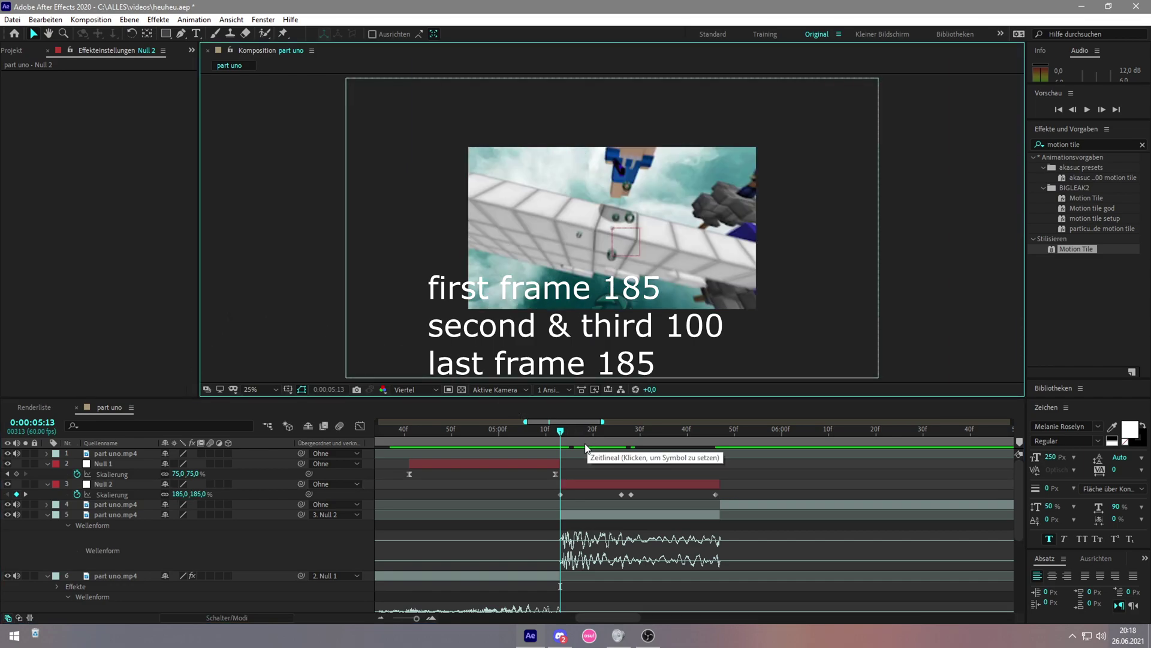
drag(553, 440, 715, 433)
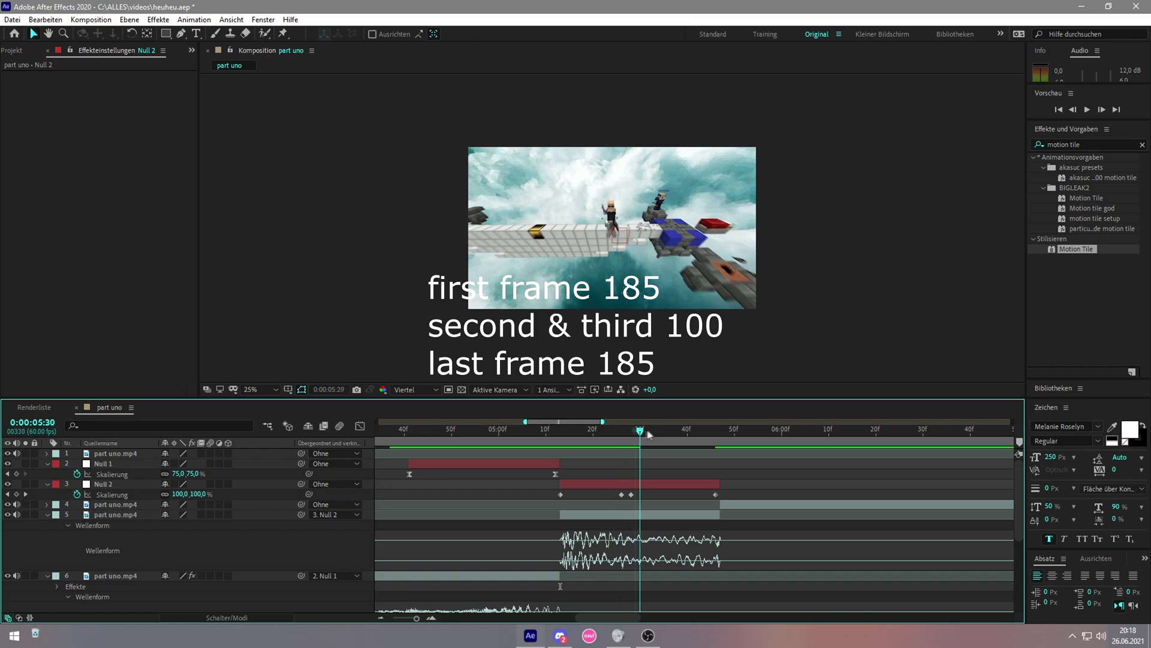
click(705, 483)
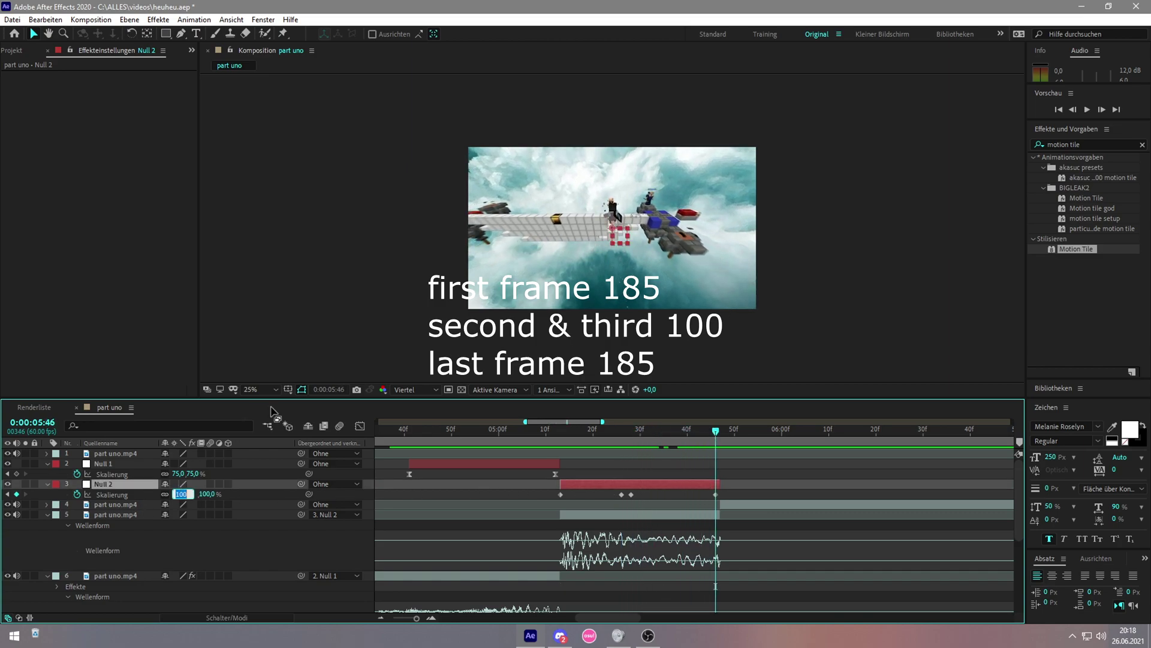
text(185)
key(Return)
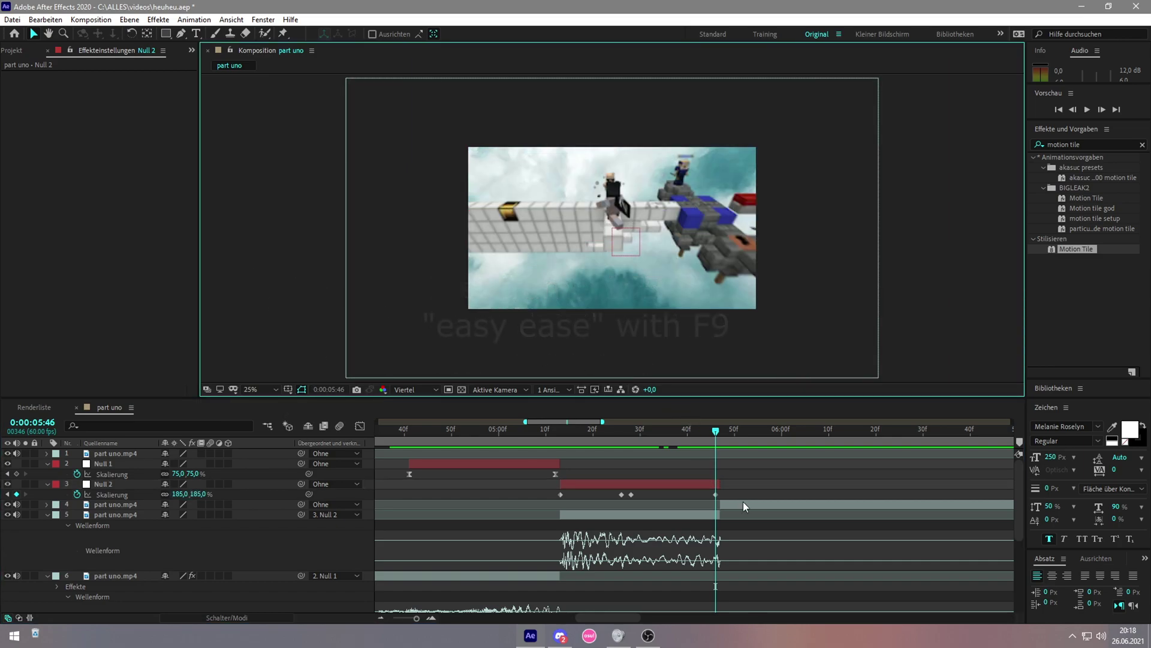
Step: Select all of Null 2's scale keyframes and apply Easy Ease
drag(729, 488, 527, 495)
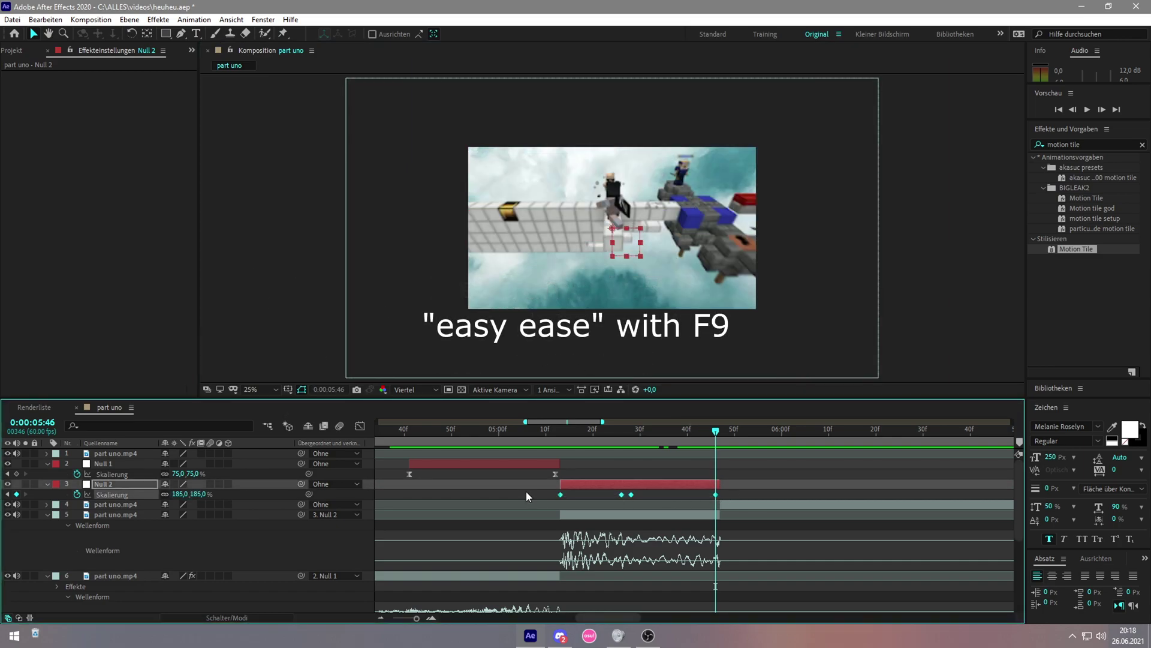
click(360, 426)
double_click(577, 474)
key(F9)
Step: Drag the Bézier handles into a steep drop to 100% and a sharp rise back
scroll(578, 474, up, 5)
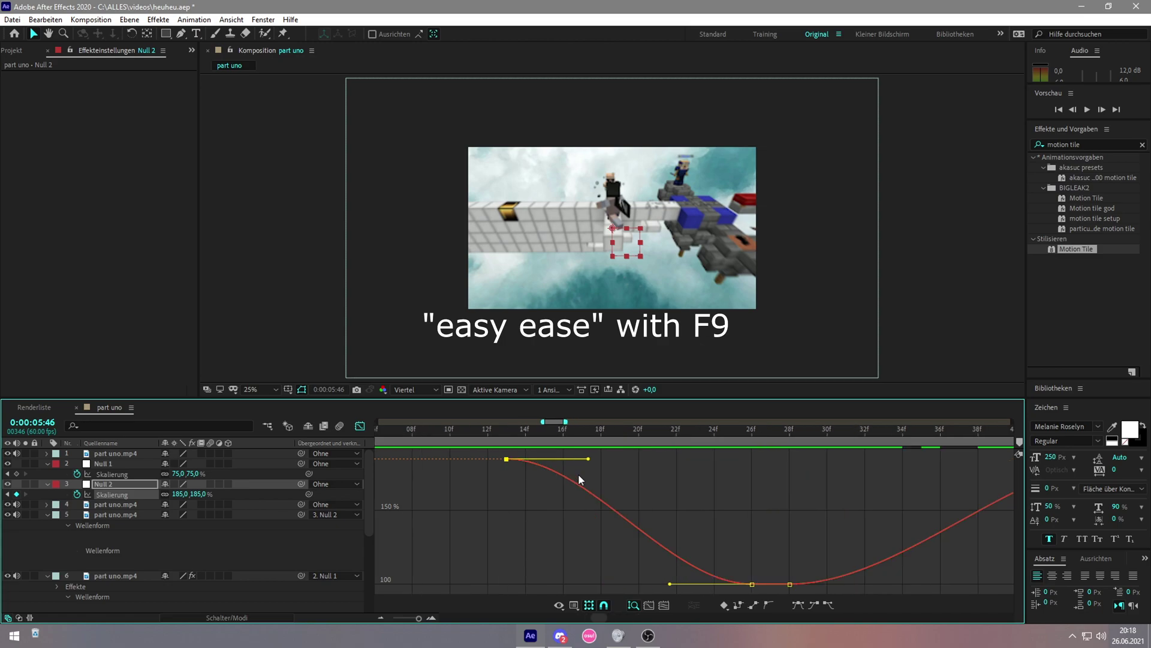
drag(517, 548, 518, 568)
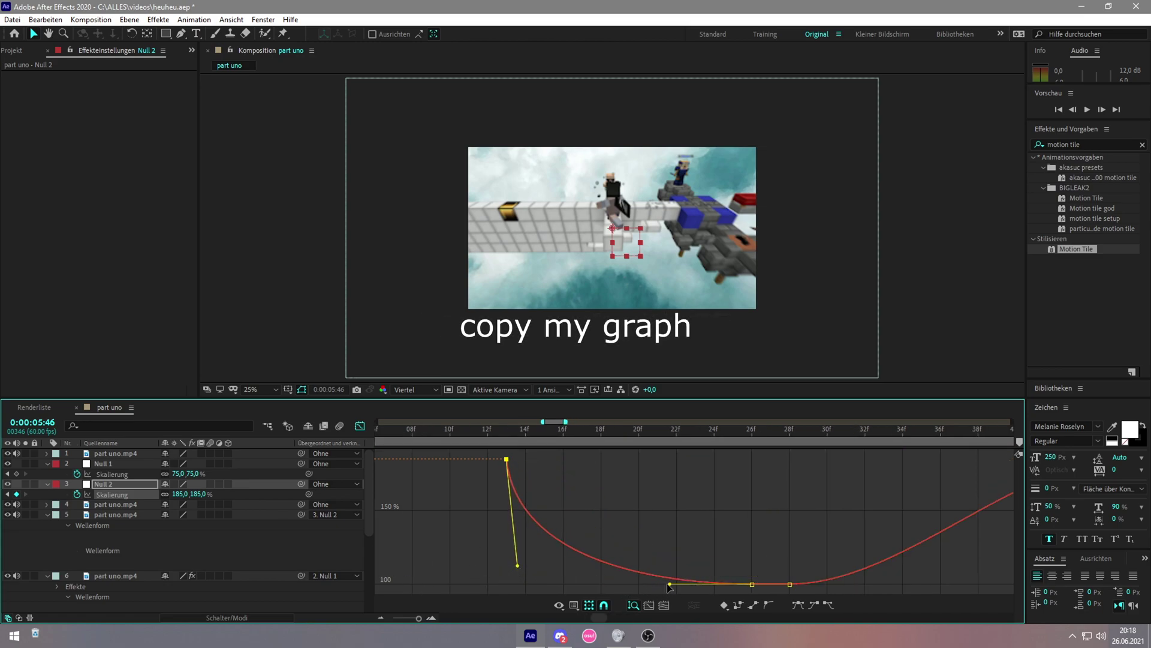
mouse_move(669, 583)
mouse_down()
mouse_move(534, 583)
mouse_move(517, 543)
mouse_up()
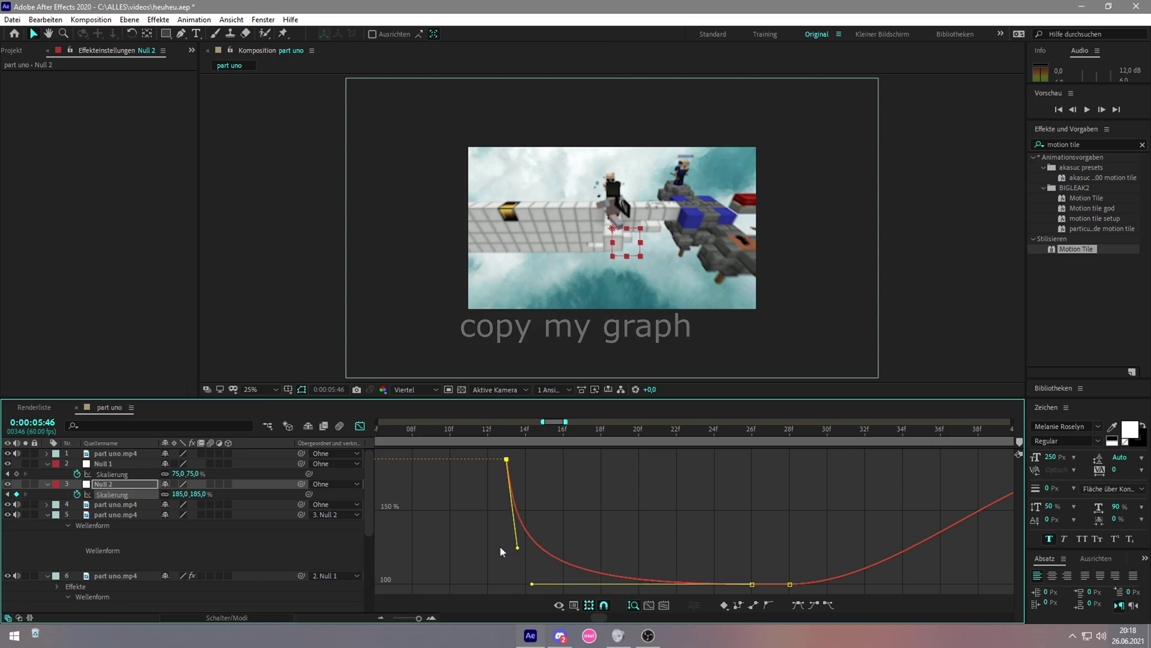
alt+scroll(627, 564, down, 2)
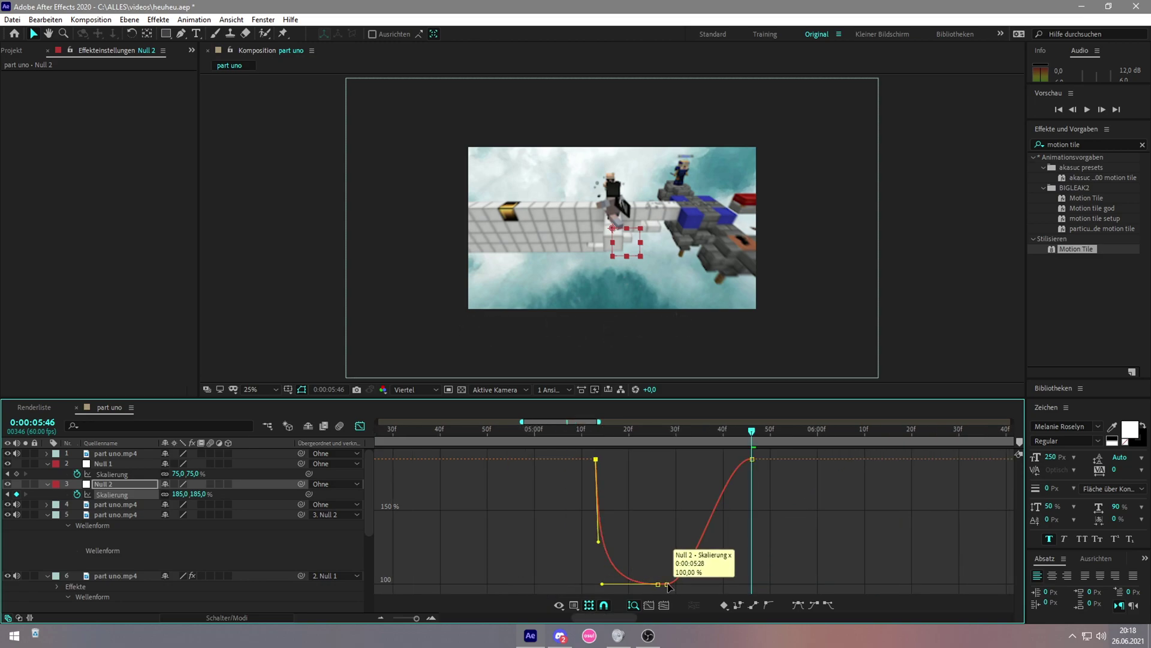
alt+scroll(674, 584, up, 1)
alt+scroll(673, 584, up, 1)
drag(871, 459, 975, 546)
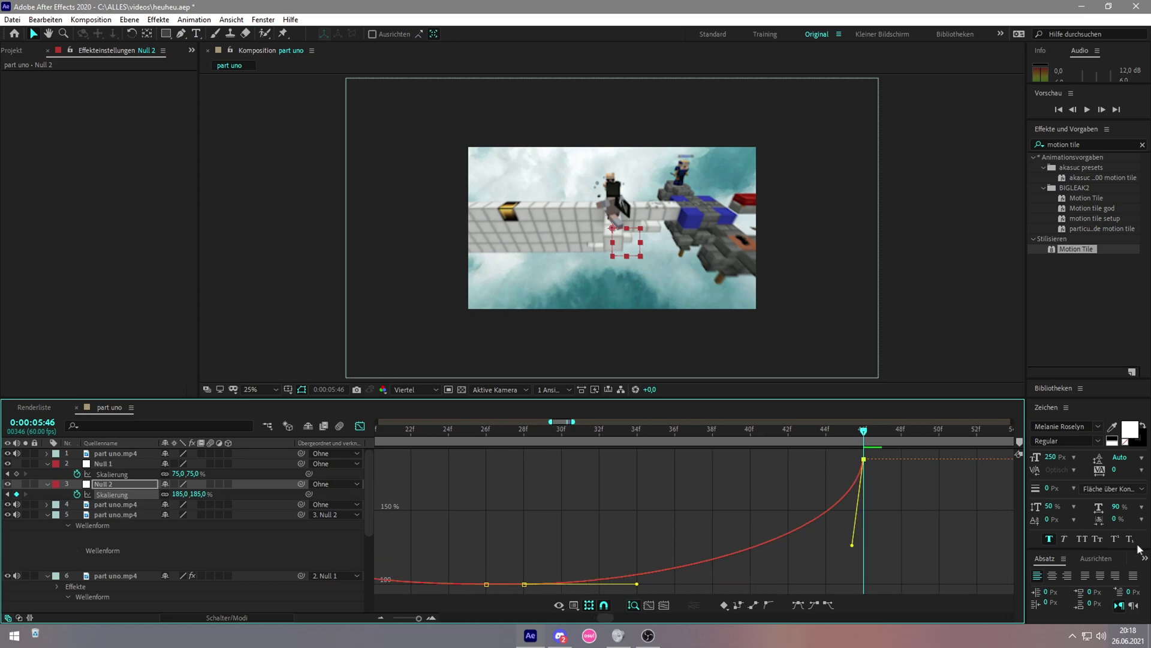
scroll(712, 551, right, 3)
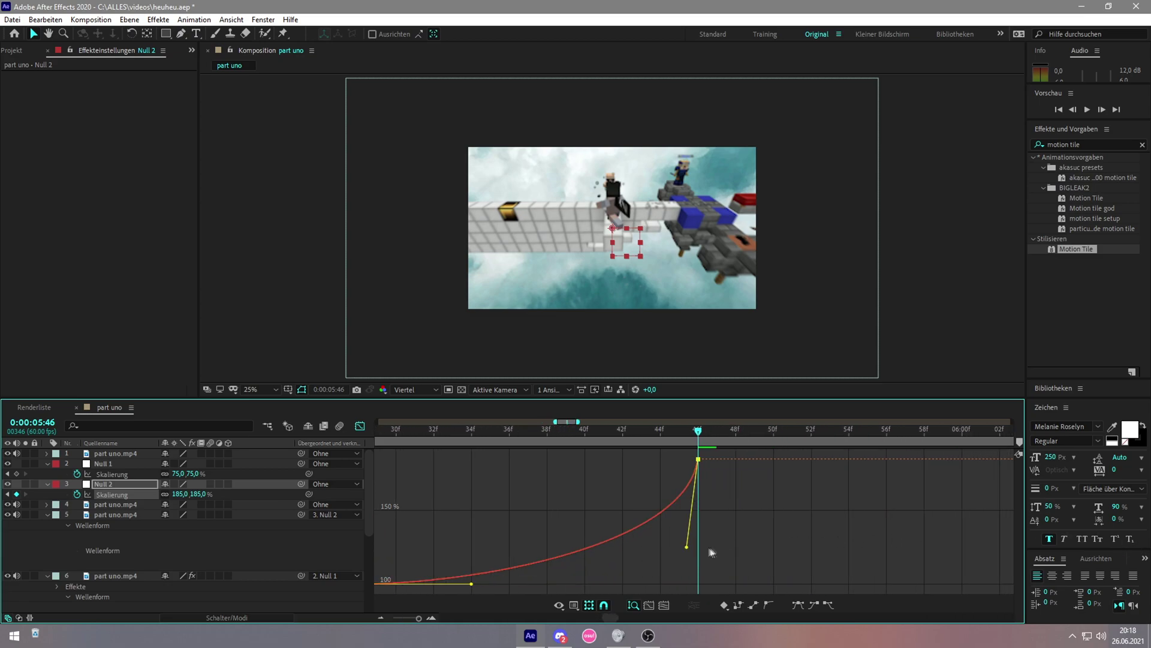
click(698, 463)
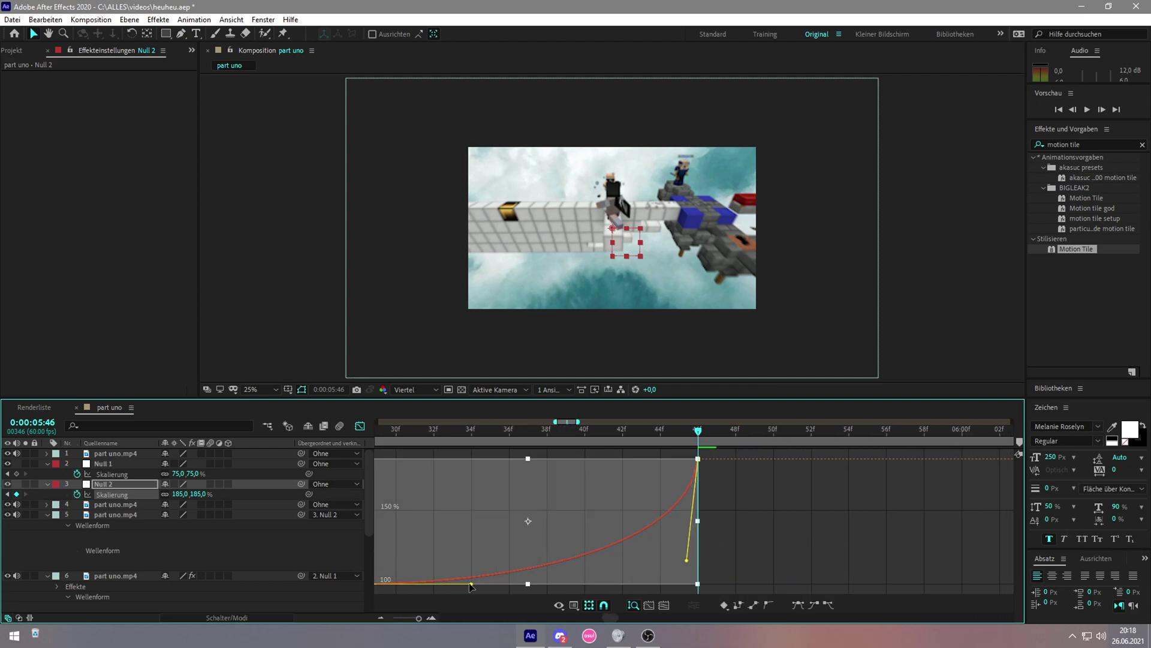
key(minus)
key(minus)
key(minus)
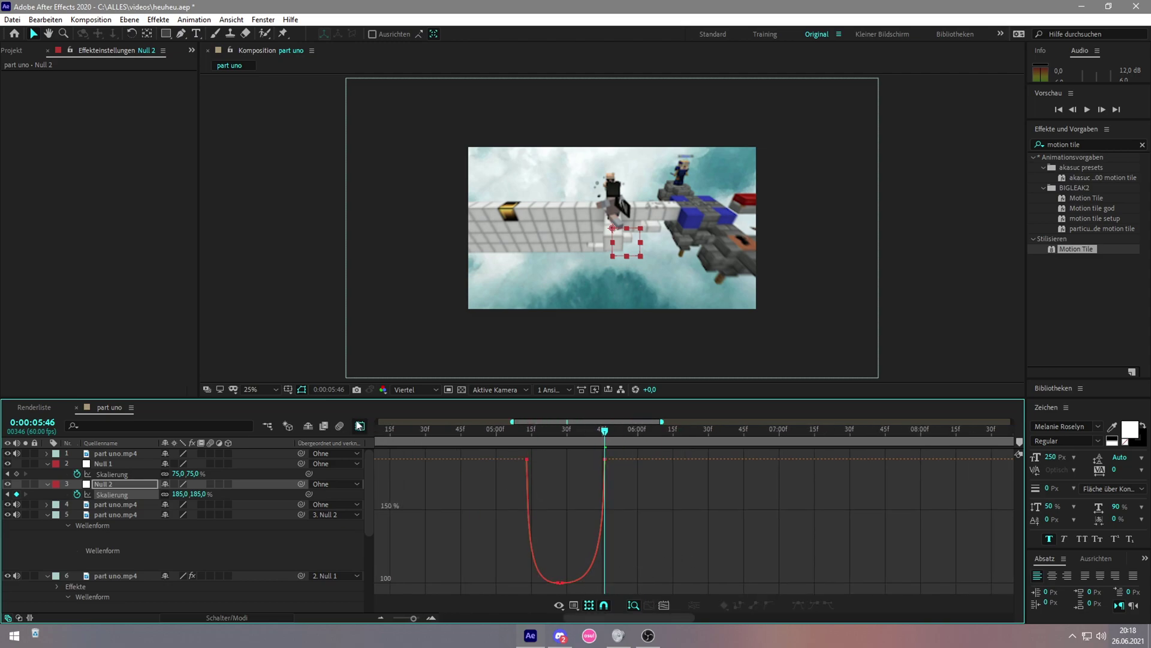
Step: Scrub from 0:00:04:41 across the transition and select the scale keyframe at 28f
click(360, 425)
click(451, 429)
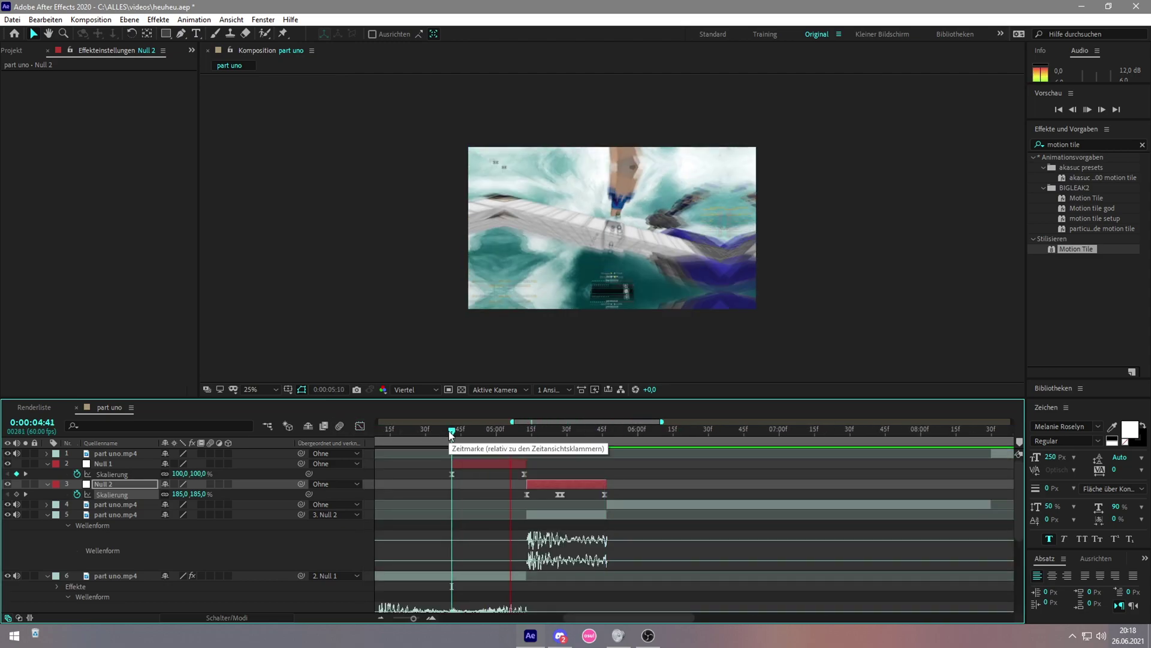
click(465, 429)
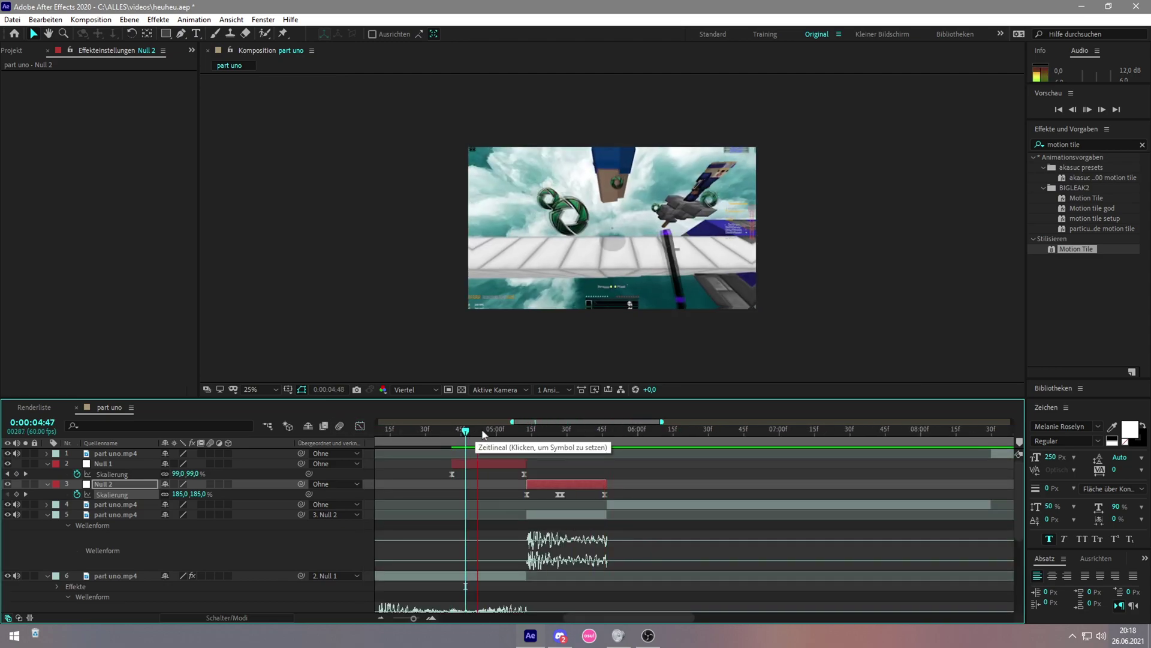
click(513, 430)
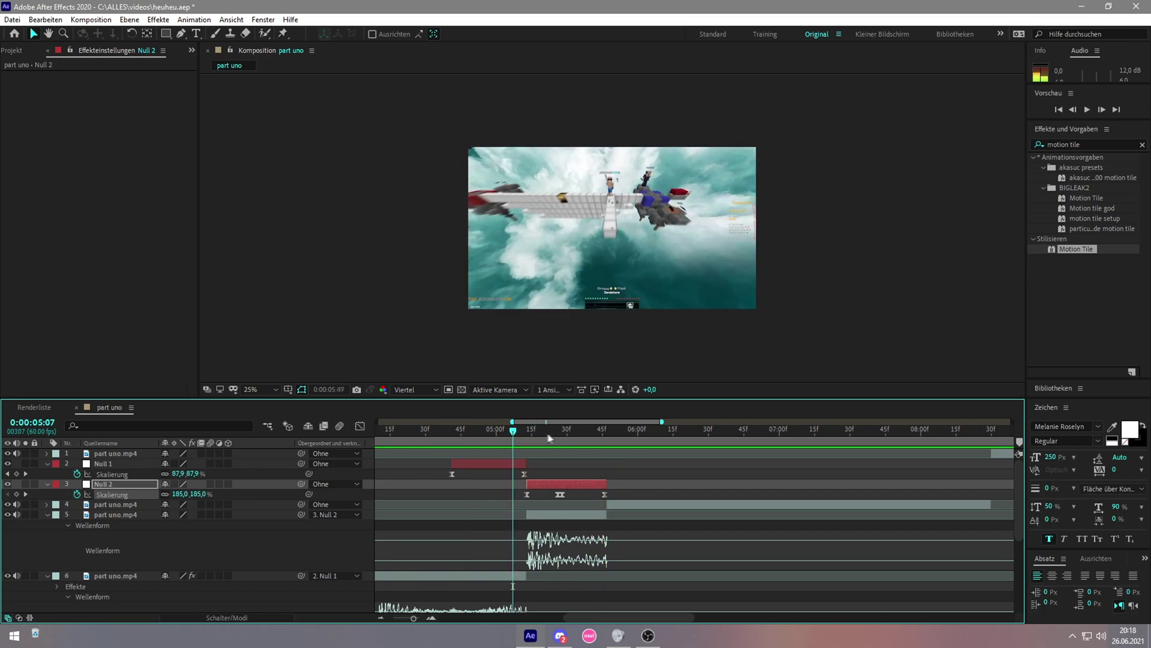
click(578, 429)
drag(578, 430, 560, 434)
scroll(555, 437, up, 5)
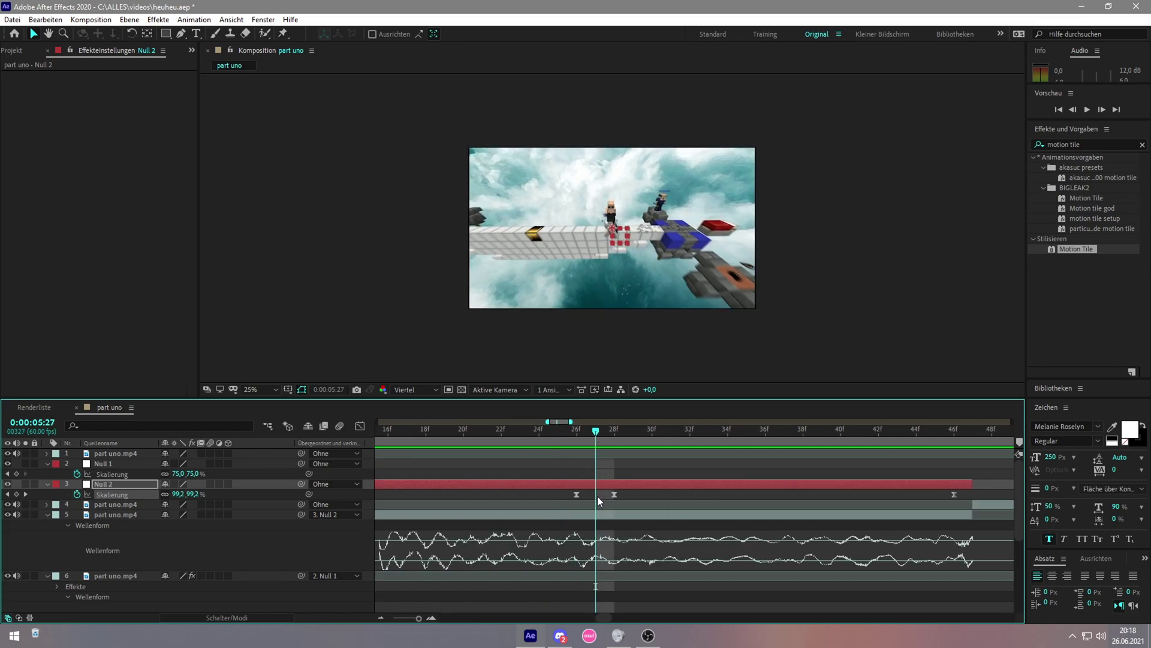
mouse_move(597, 495)
mouse_down()
mouse_move(611, 495)
mouse_move(596, 495)
mouse_up()
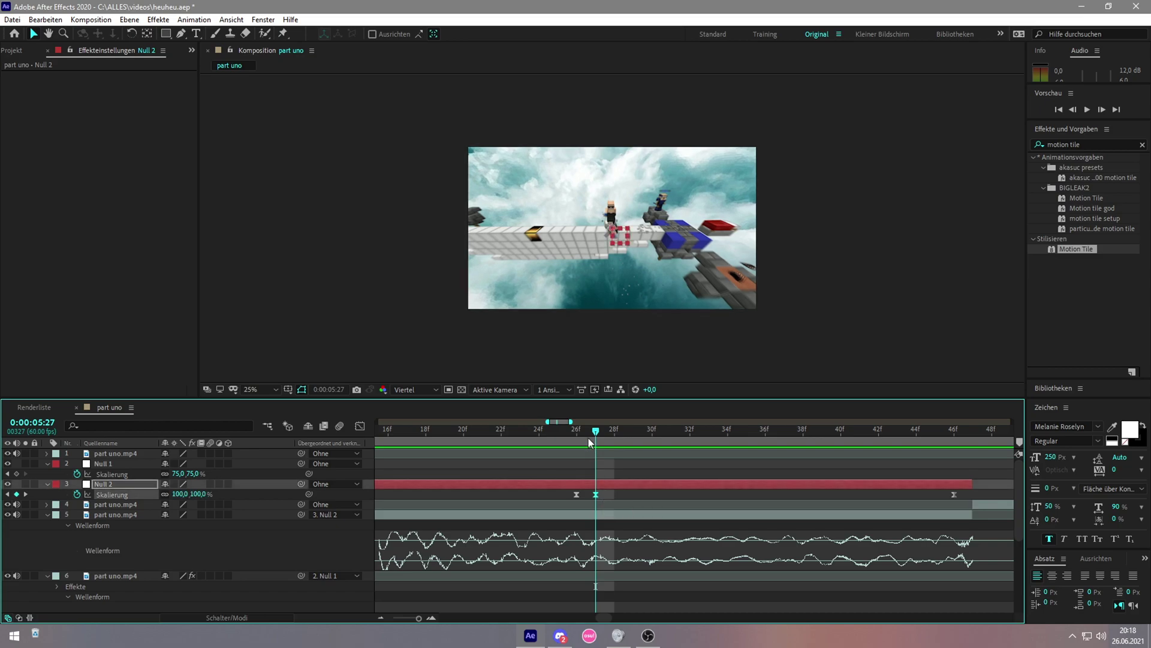
scroll(581, 438, down, 5)
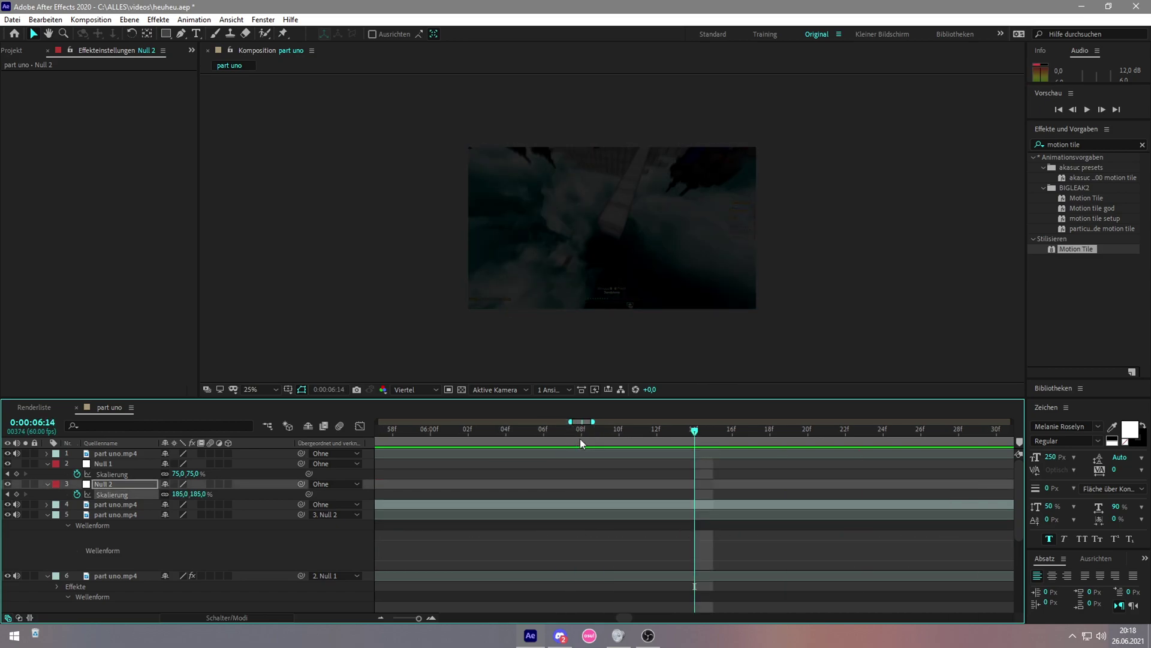
Step: Play the transition from about 0:00:05:08 and step through frames up to 0:00:05:39
drag(581, 437, 454, 440)
click(445, 434)
key(space)
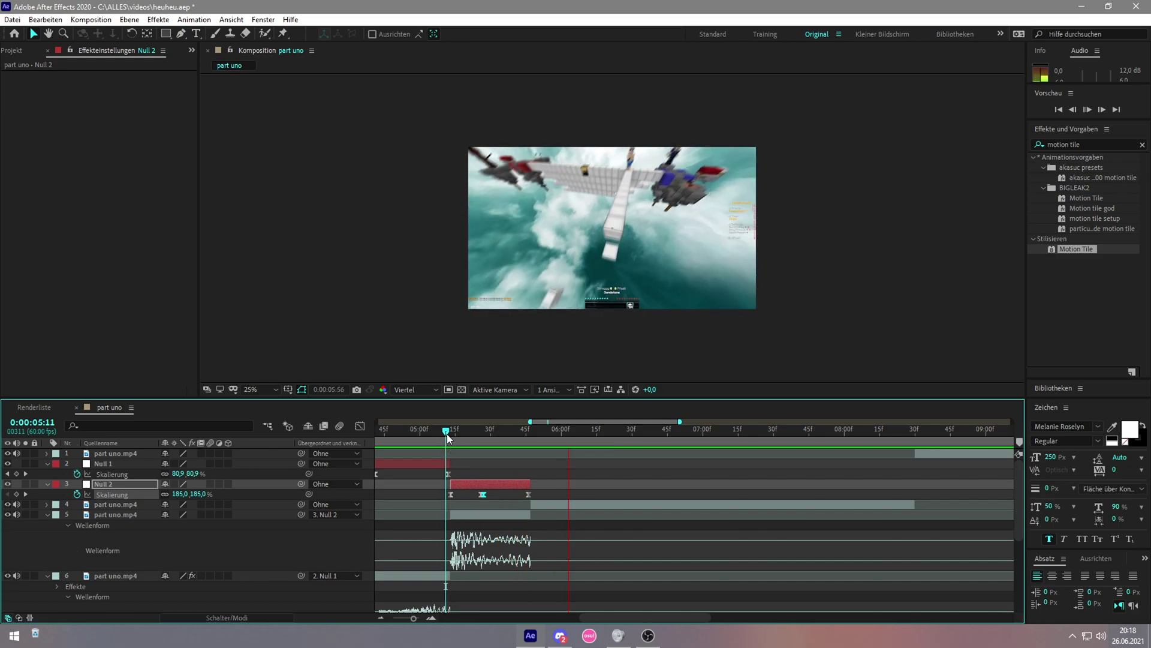
click(437, 433)
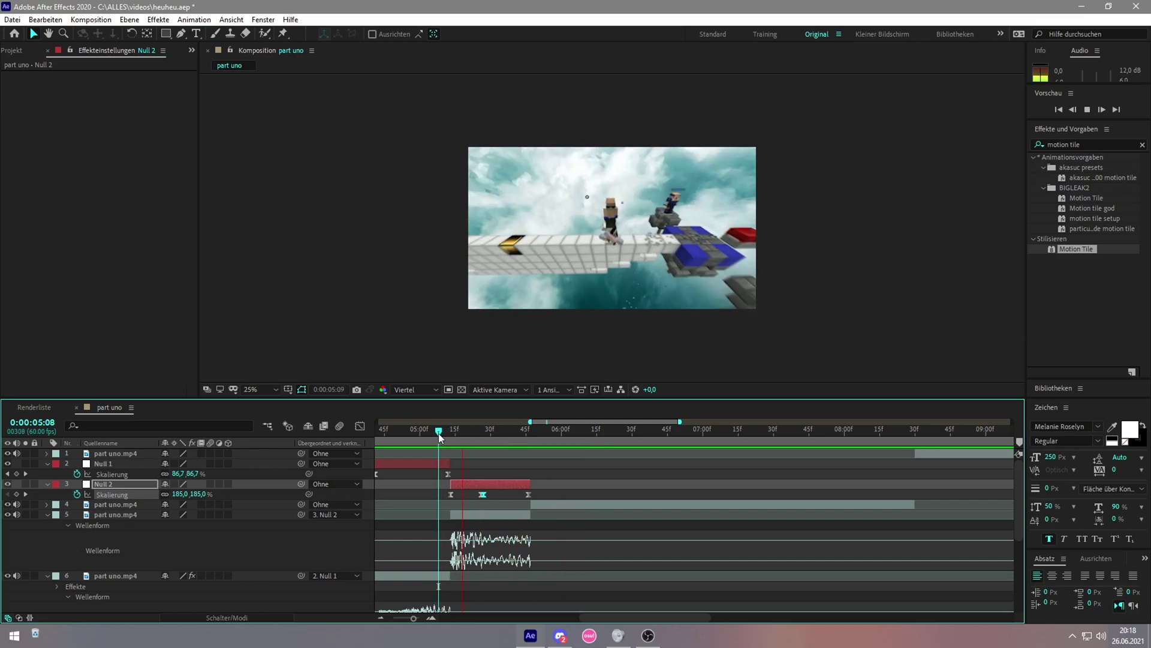
key(space)
scroll(448, 433, up, 3)
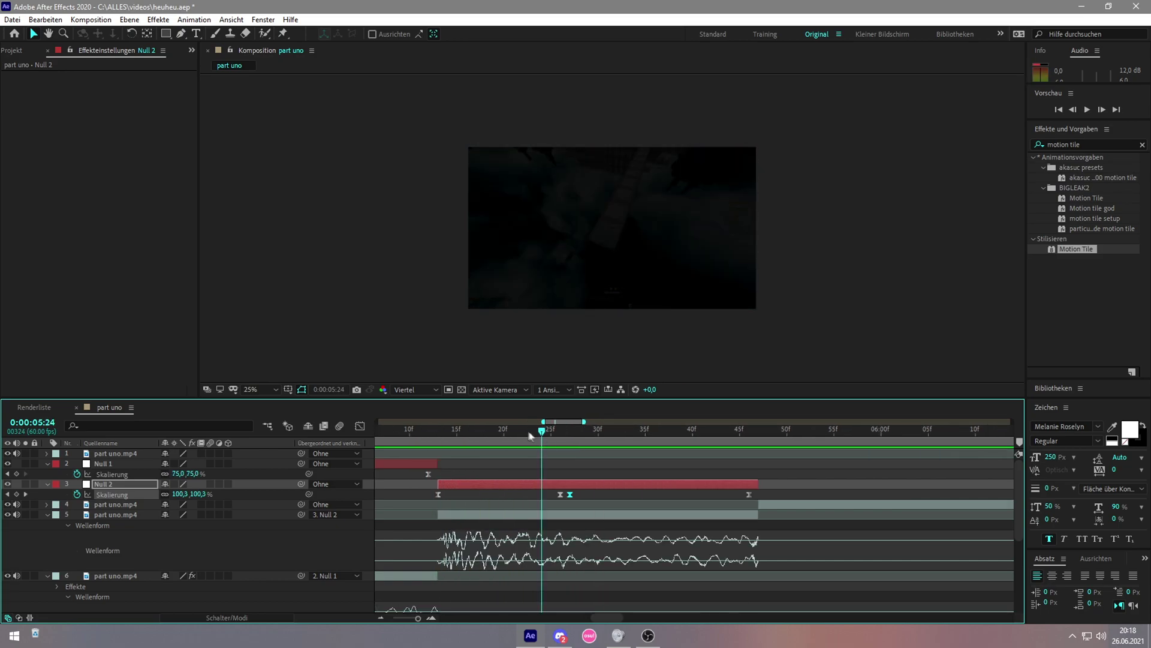
click(484, 430)
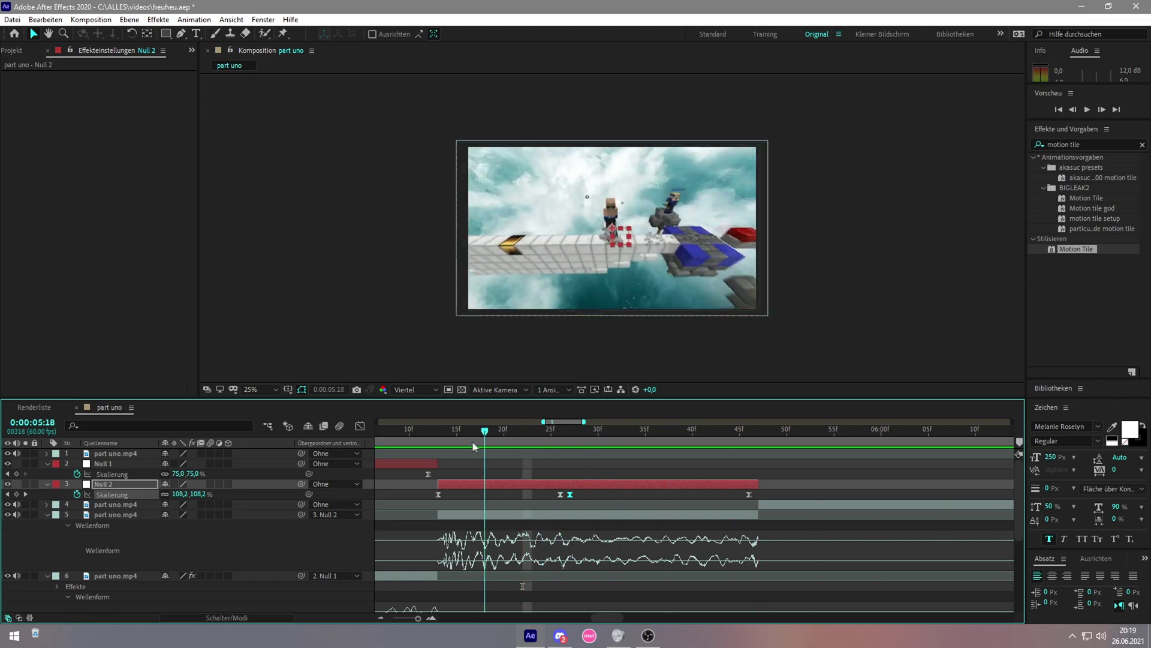
click(418, 441)
click(636, 443)
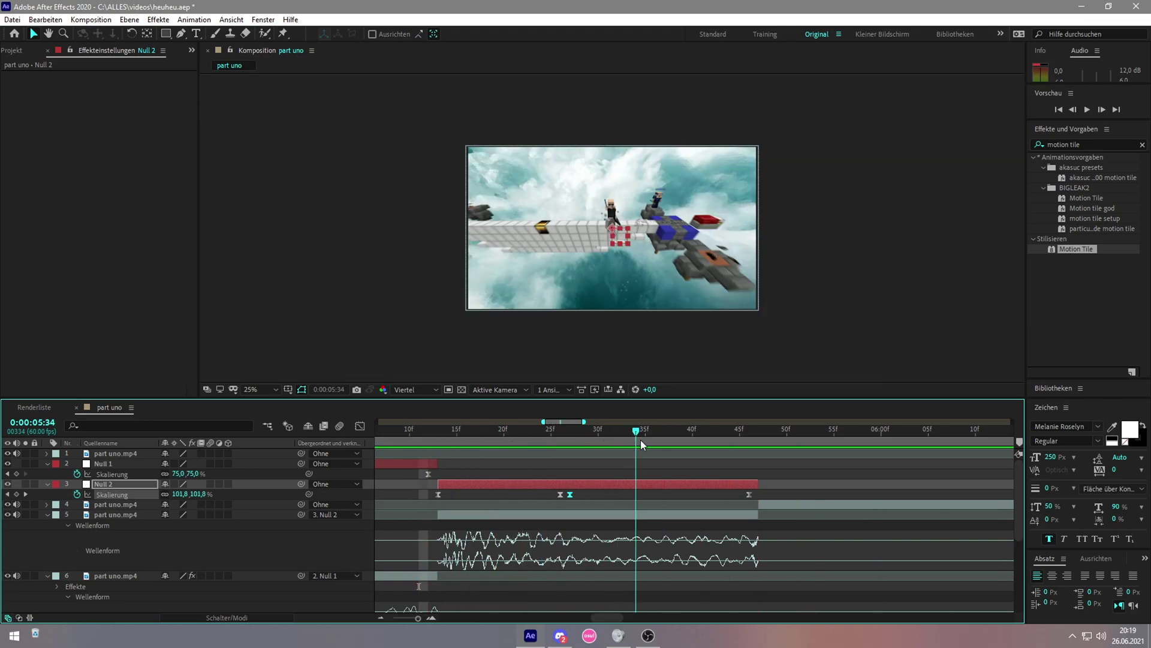
click(673, 442)
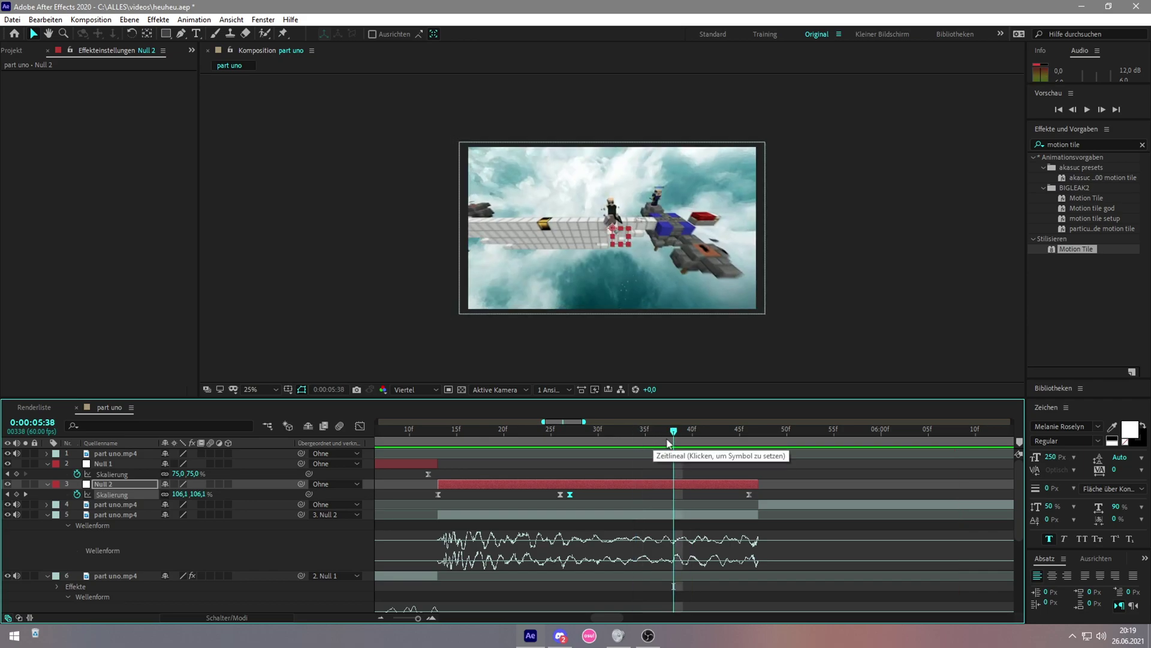
click(682, 441)
Step: Collapse Null 2's scale row and preview the transition, scrubbing to 0:00:06:08
key(u)
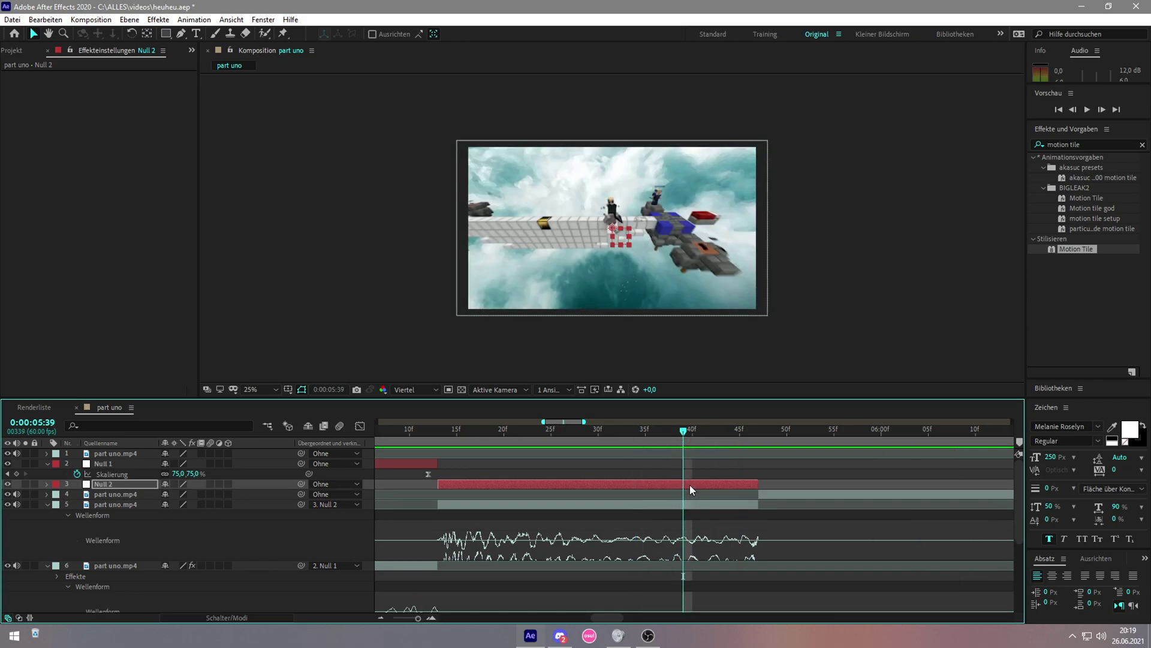
key(minus)
key(space)
key(minus)
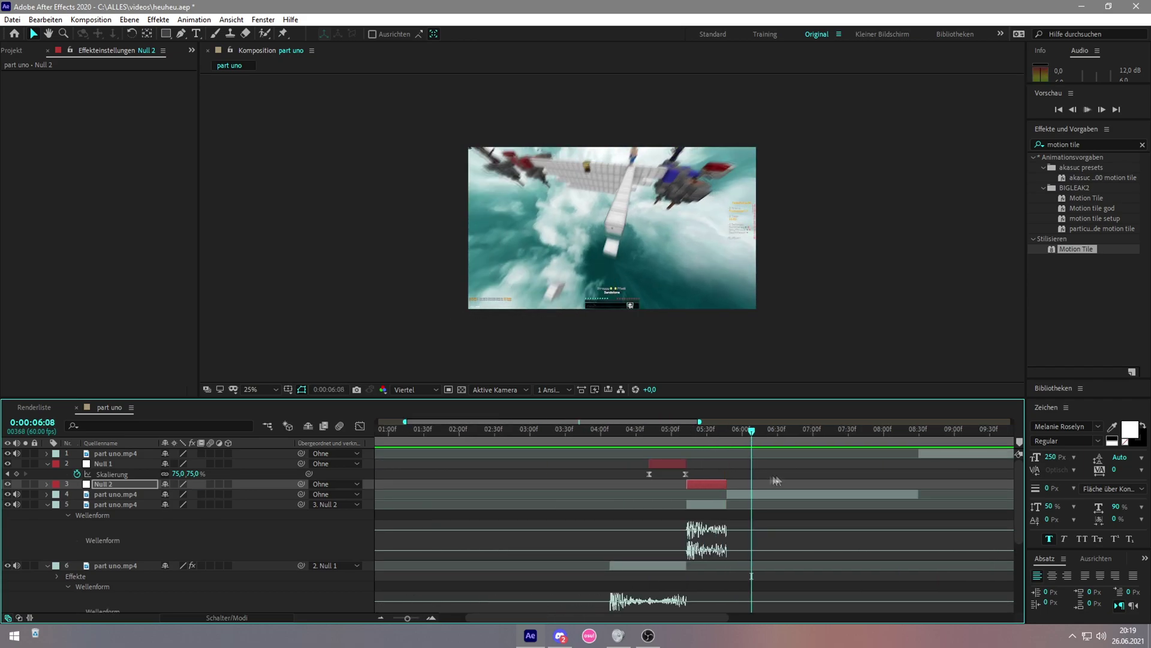
key(space)
click(600, 432)
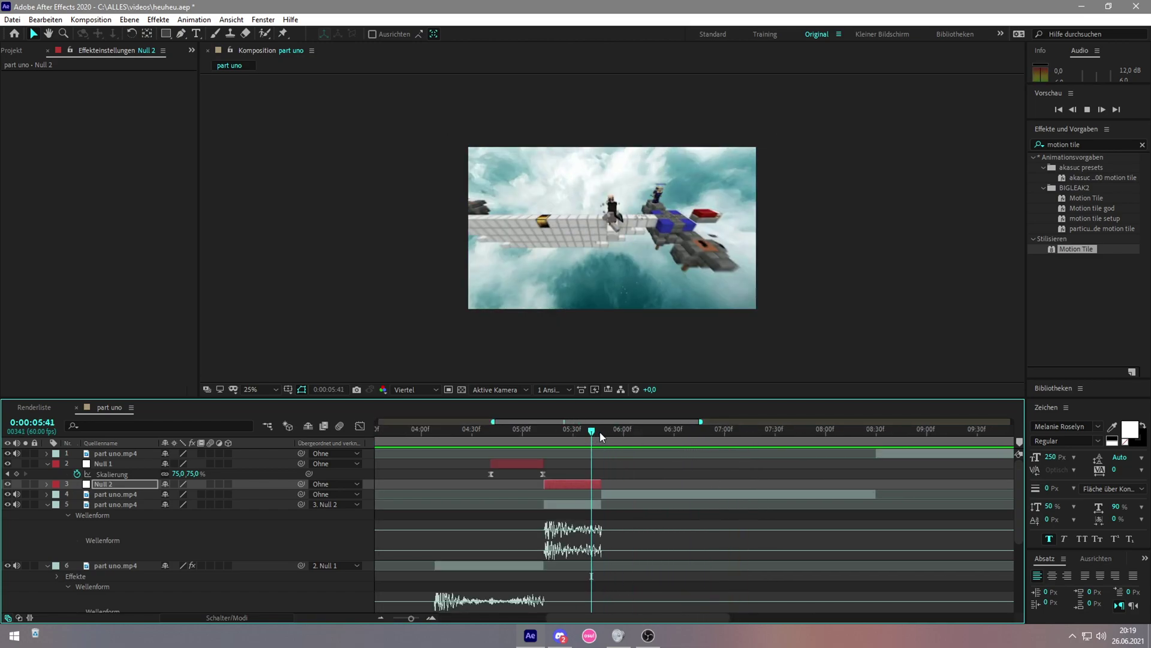
drag(600, 431, 636, 432)
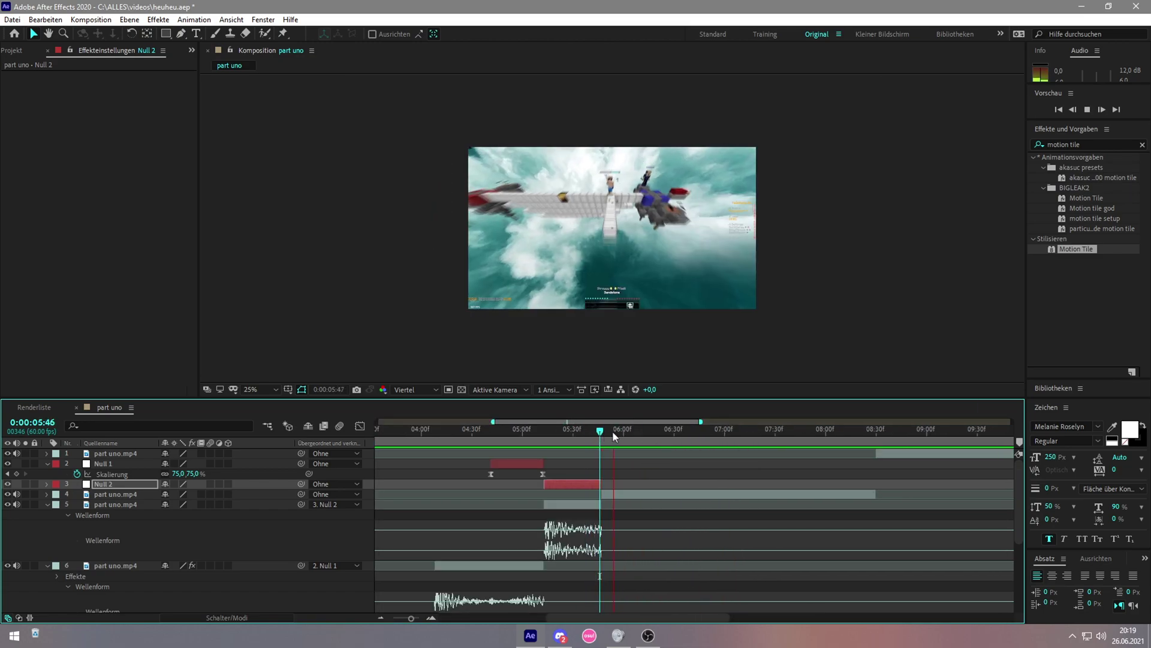
key(equal)
key(equal)
key(equal)
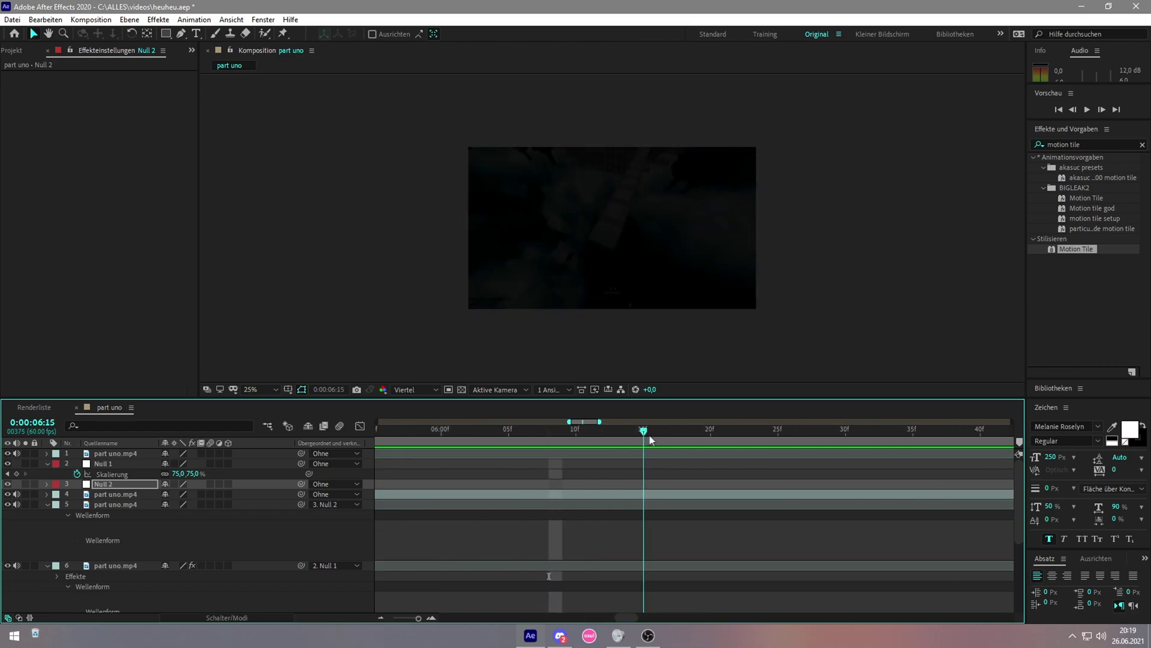
Step: Split the footage layer at 0:00:06:19, then return to 0:00:05:47 and select the layer below
click(663, 432)
key(Page_Down)
key(Page_Down)
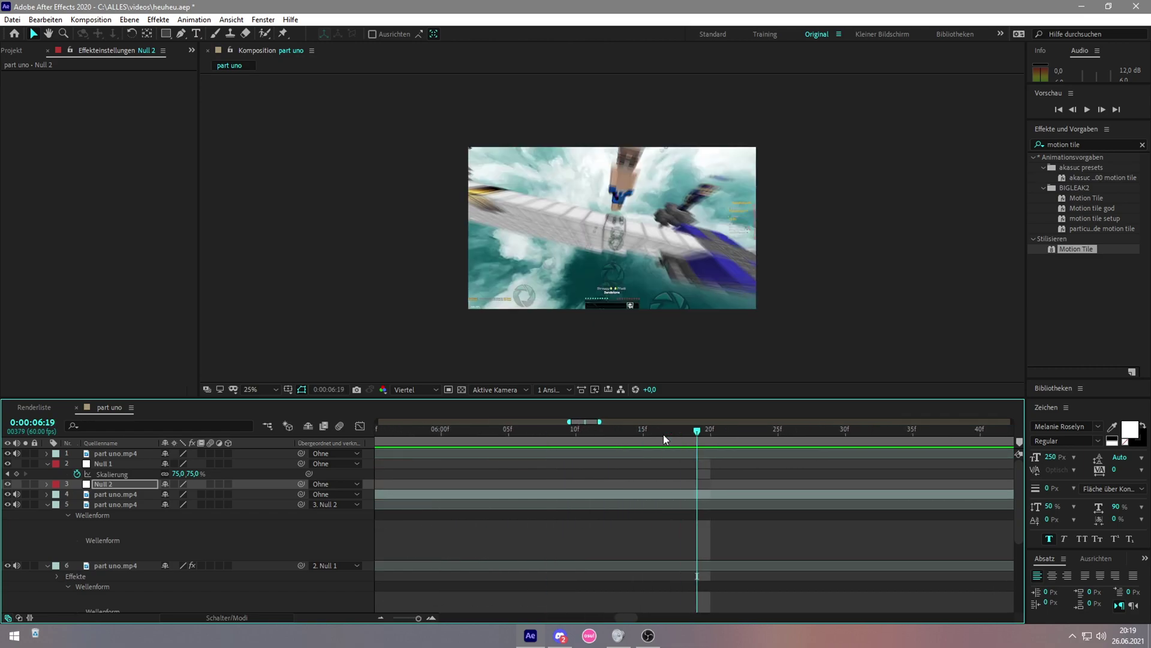
click(692, 493)
key(ctrl+shift+d)
key(minus)
key(minus)
key(minus)
click(605, 435)
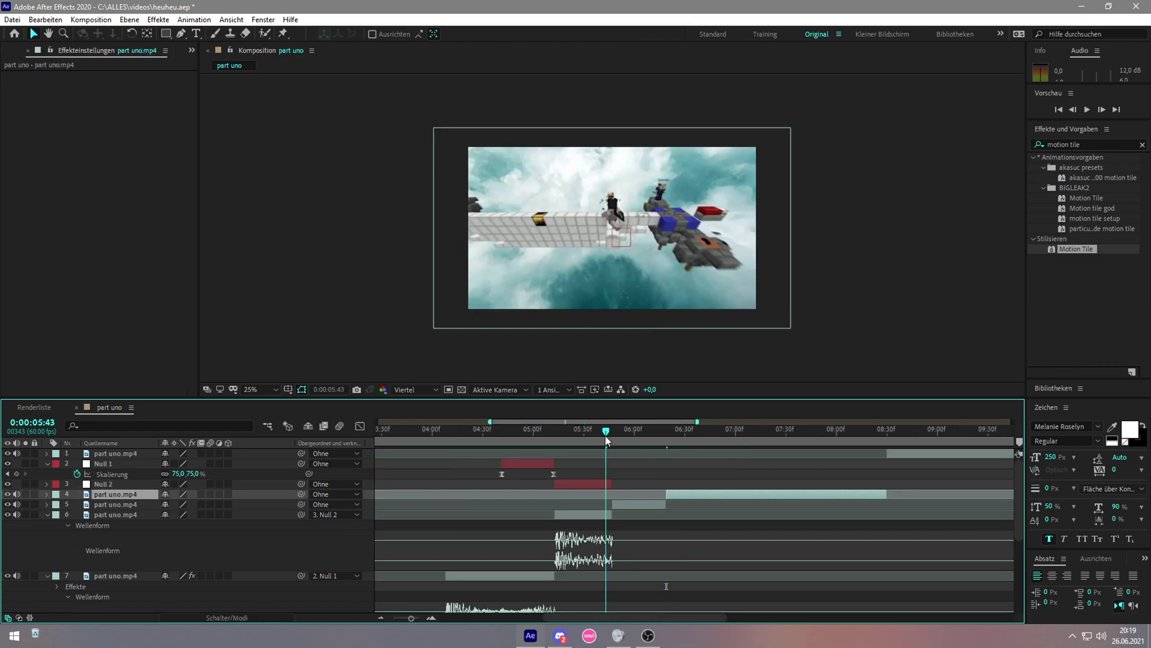
key(equal)
key(ctrl+Down)
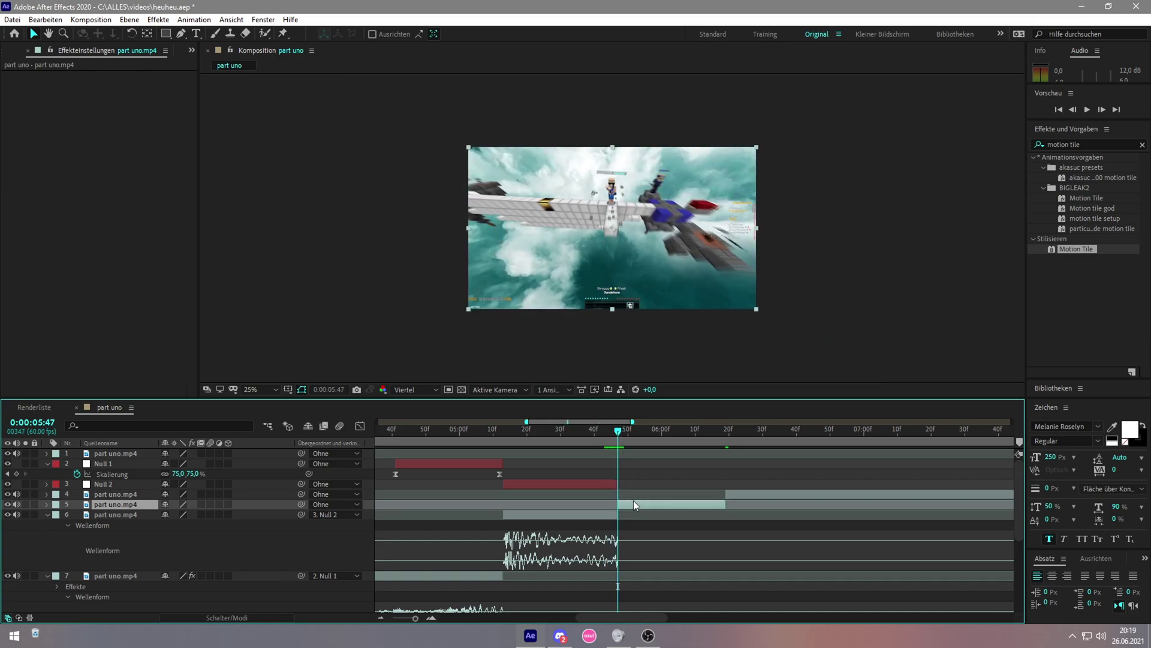
key(equal)
key(equal)
Step: Add a new null object, Null 3, and move it above the next clip layer
right_click(366, 514)
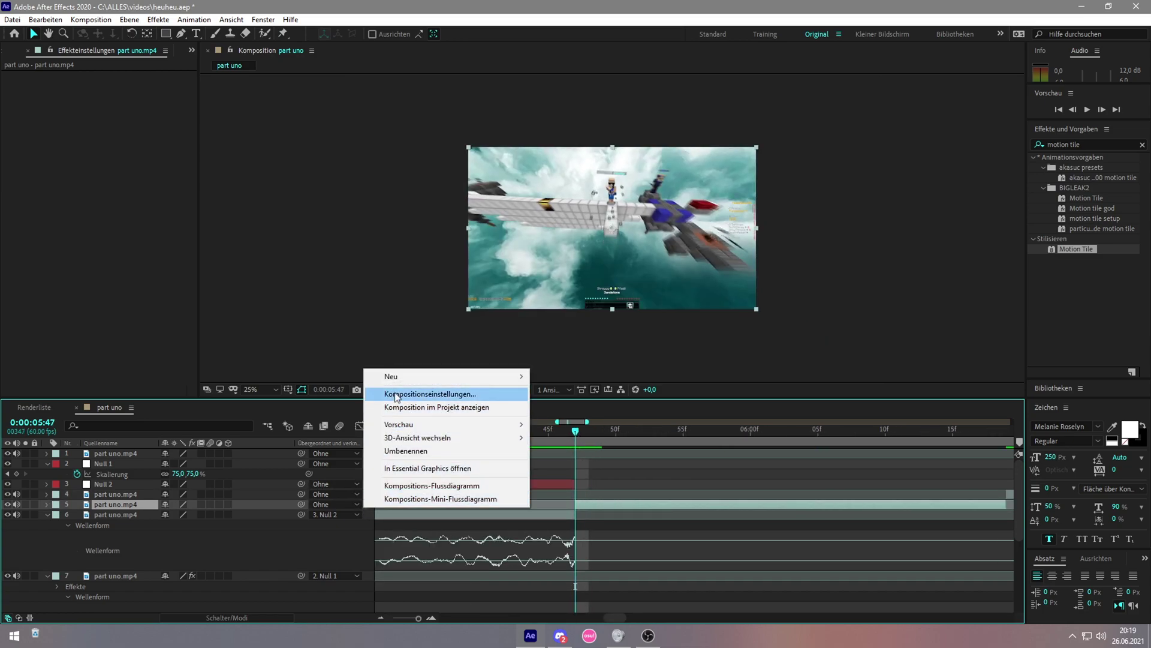
mouse_move(390, 375)
click(567, 459)
drag(569, 450, 559, 517)
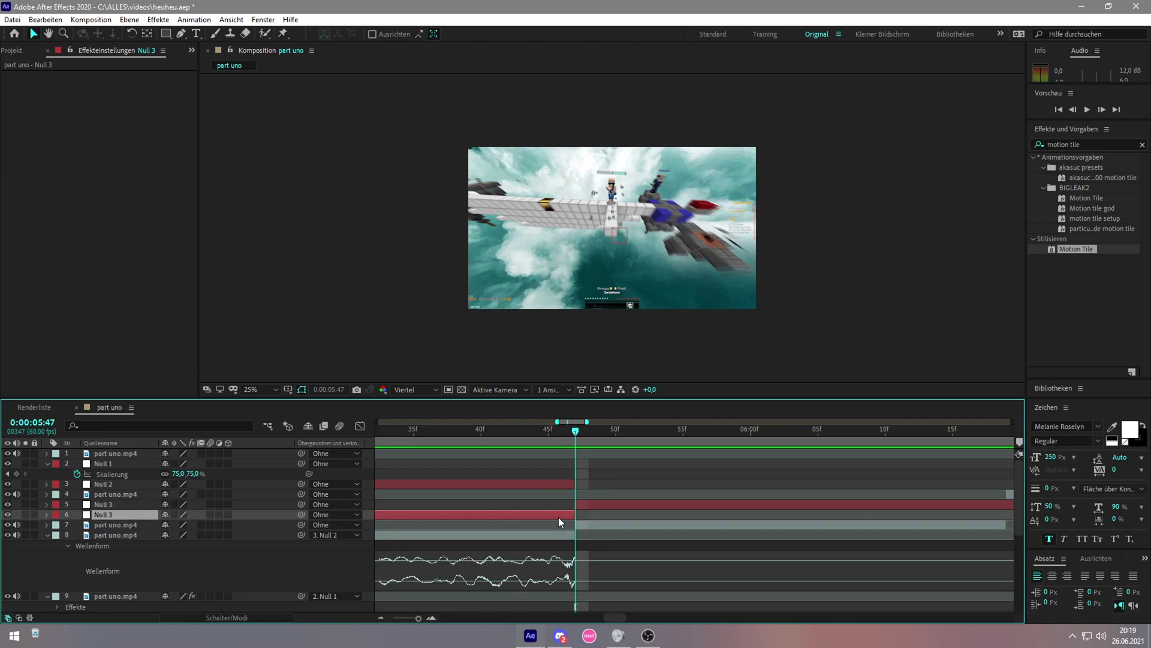
click(559, 517)
Step: Trim Null 3 so it runs only from 0:00:05:47 to 0:00:06:01
key(minus)
drag(620, 431, 662, 430)
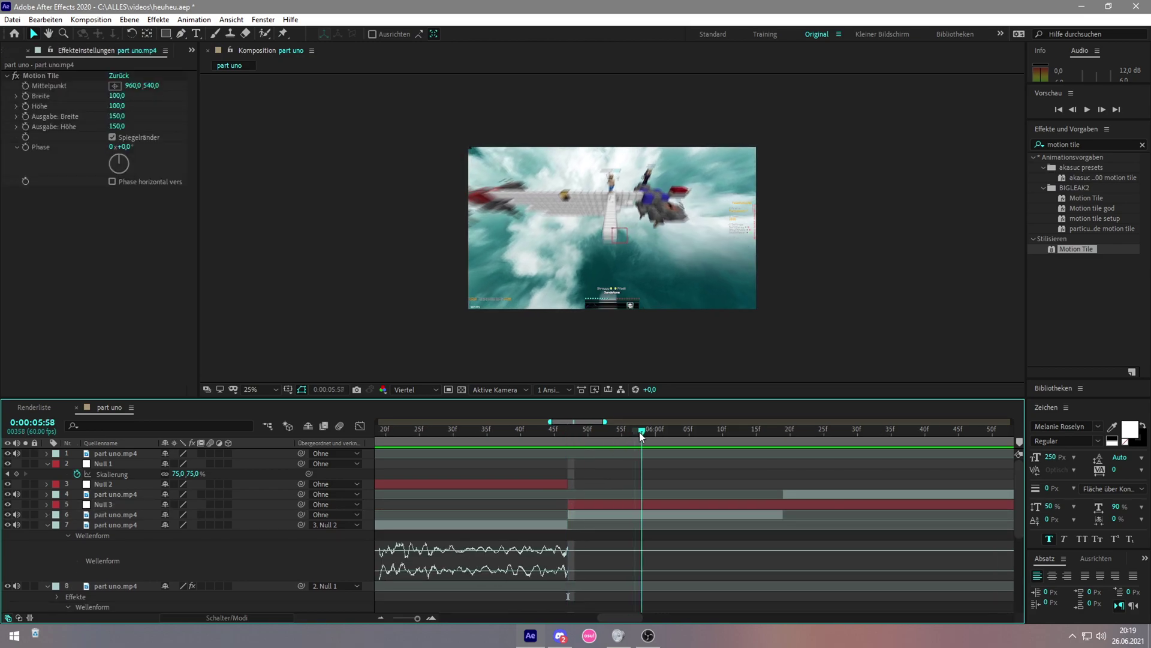
click(664, 513)
key(ctrl+z)
key(ctrl+z)
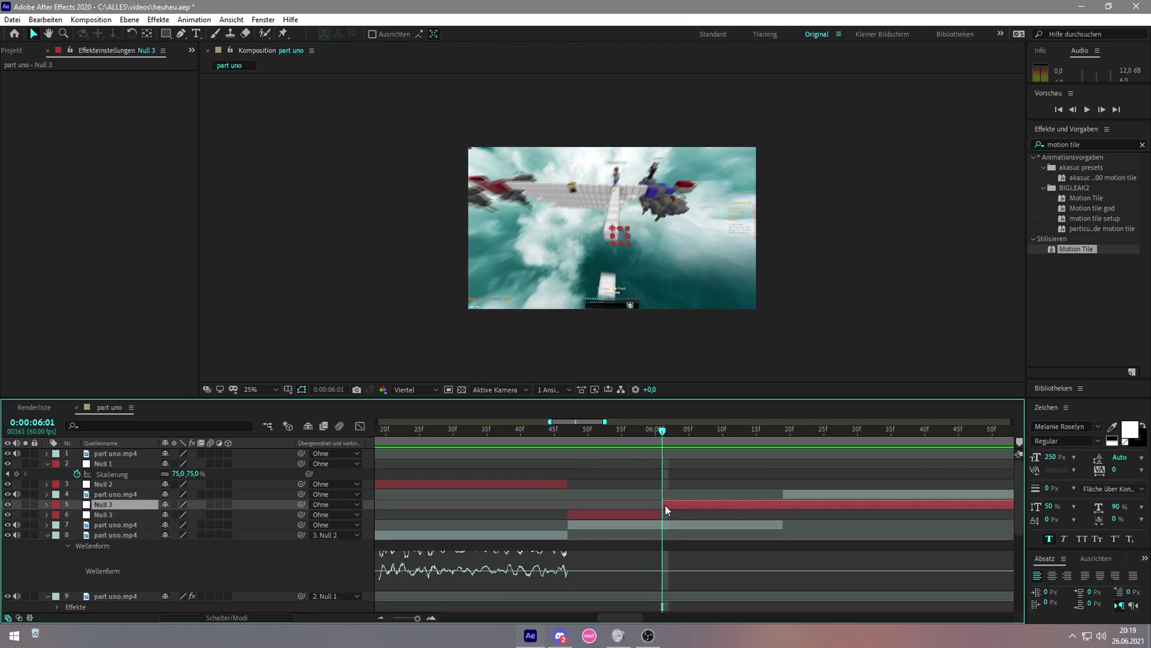
key(ctrl+z)
click(645, 505)
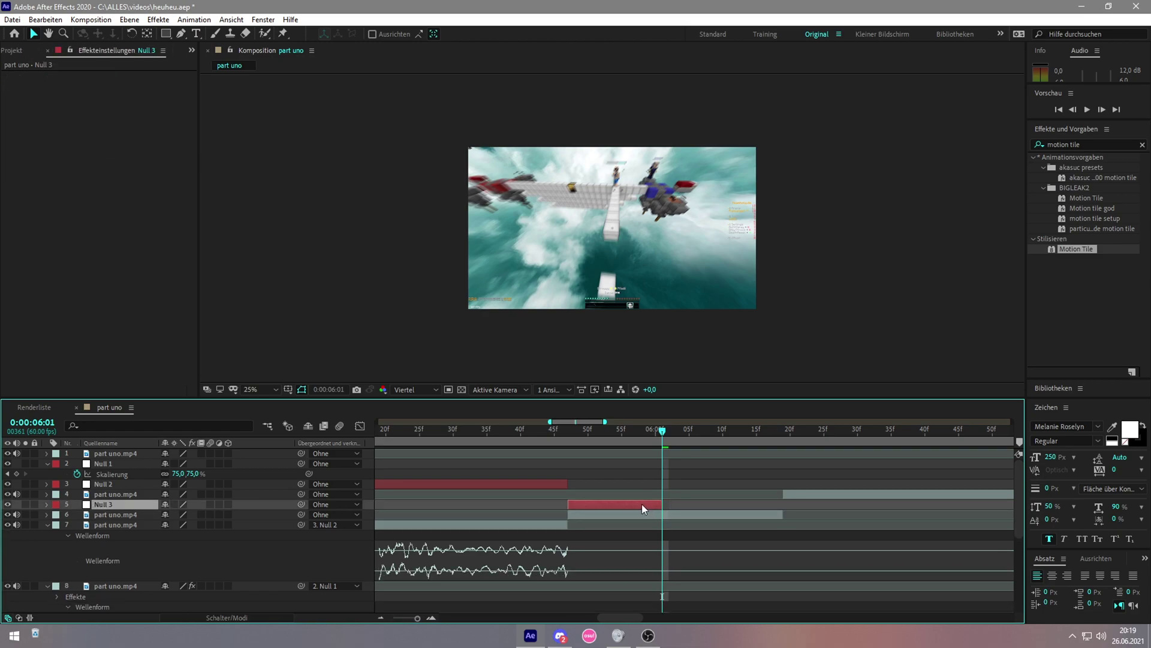
Step: Parent the next clip to Null 3 and keyframe Null 3's scale at 75% at 0:00:05:47
key(i)
drag(301, 504, 137, 504)
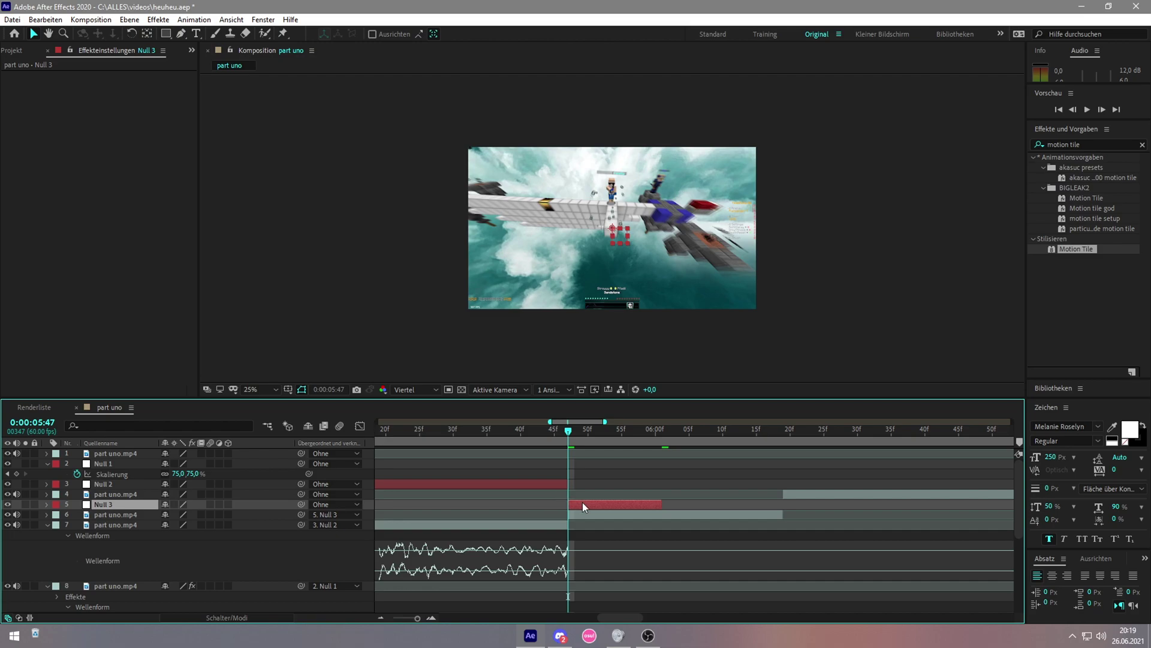
key(s)
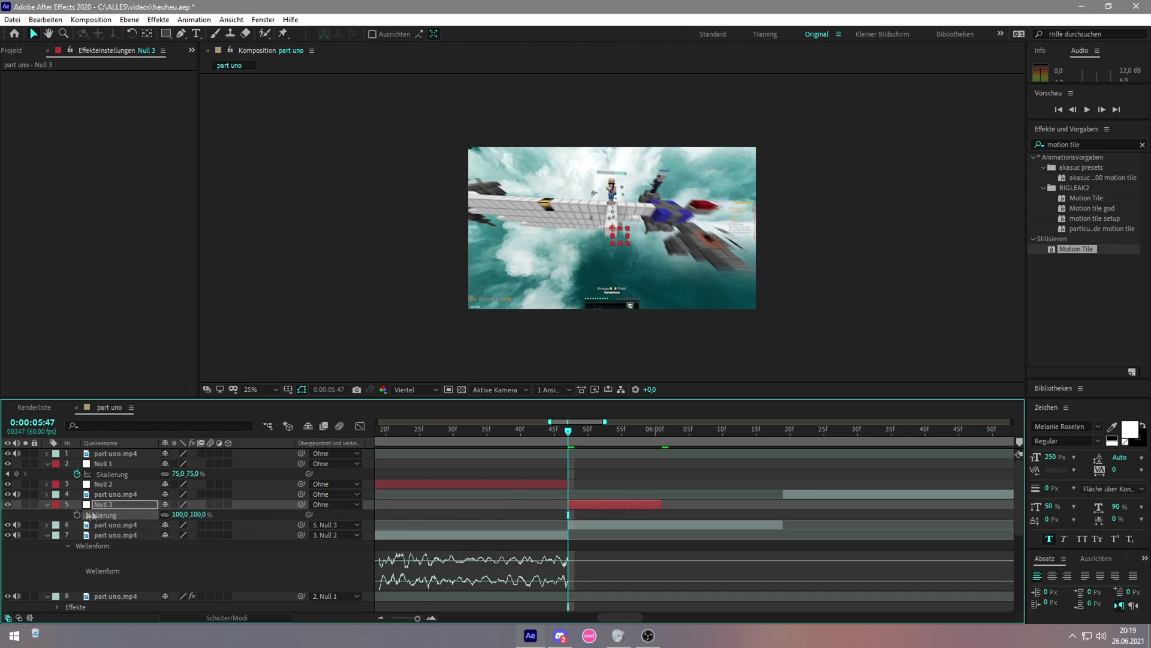
click(76, 515)
key(KP_7)
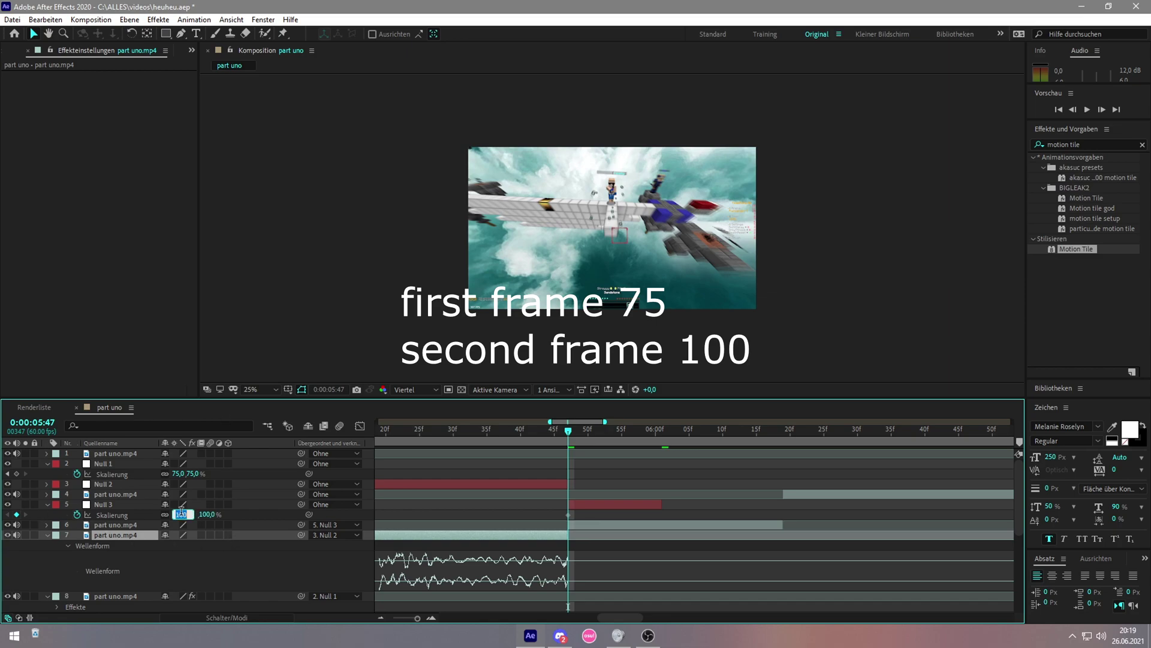
click(182, 514)
text(75)
key(Return)
Step: Add a 100% scale keyframe on Null 3 at 0:00:06:00
click(584, 503)
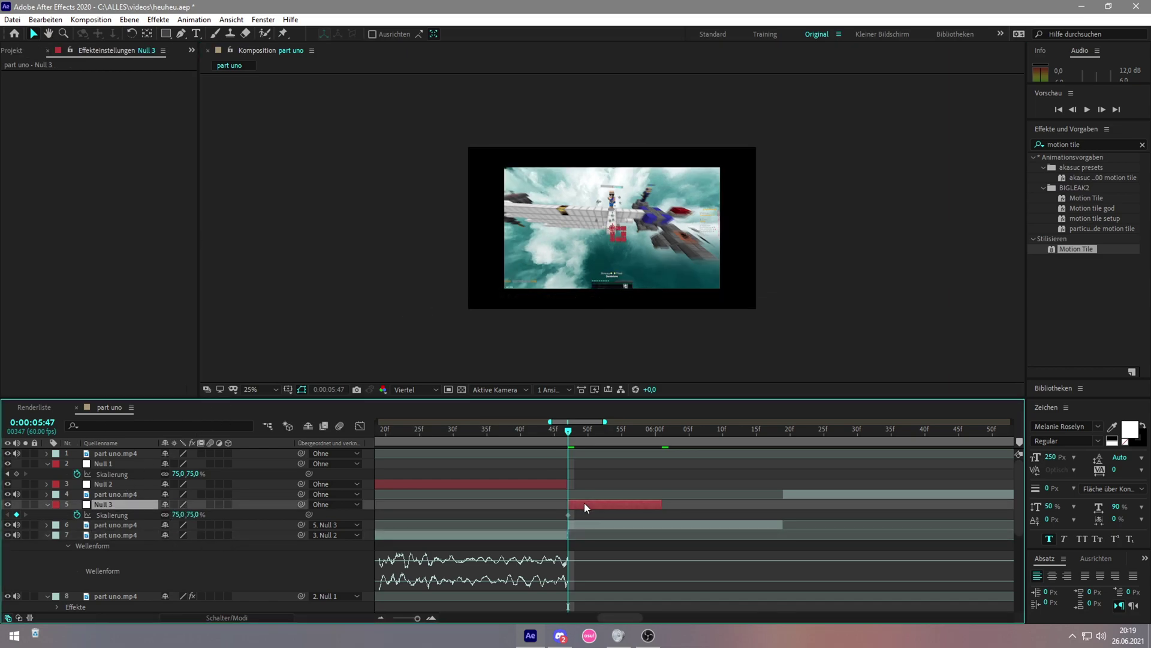
key(o)
text(100)
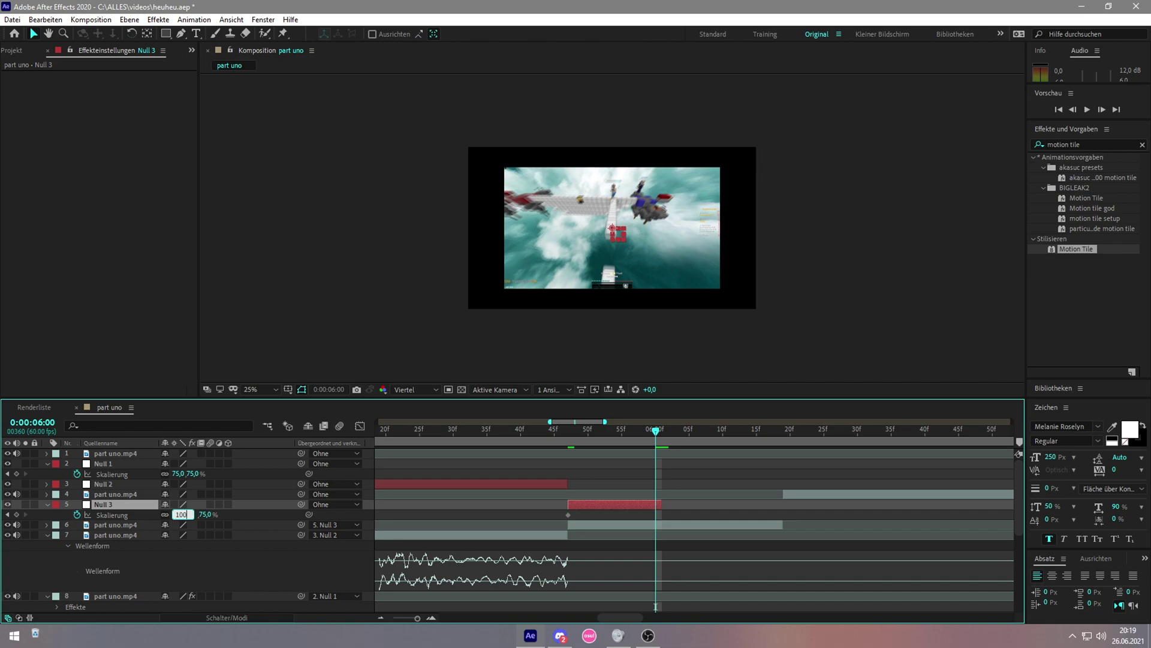
key(Return)
click(659, 525)
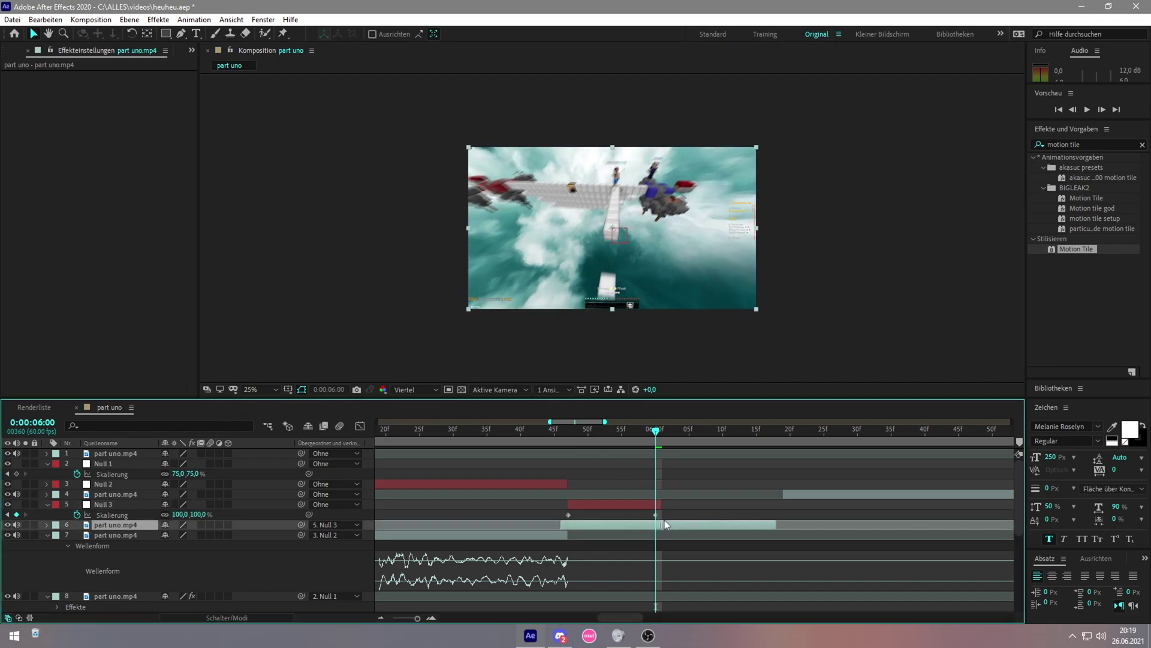
Step: Ease both scale keyframes and sharpen the curve in the Graph Editor
drag(665, 516, 555, 517)
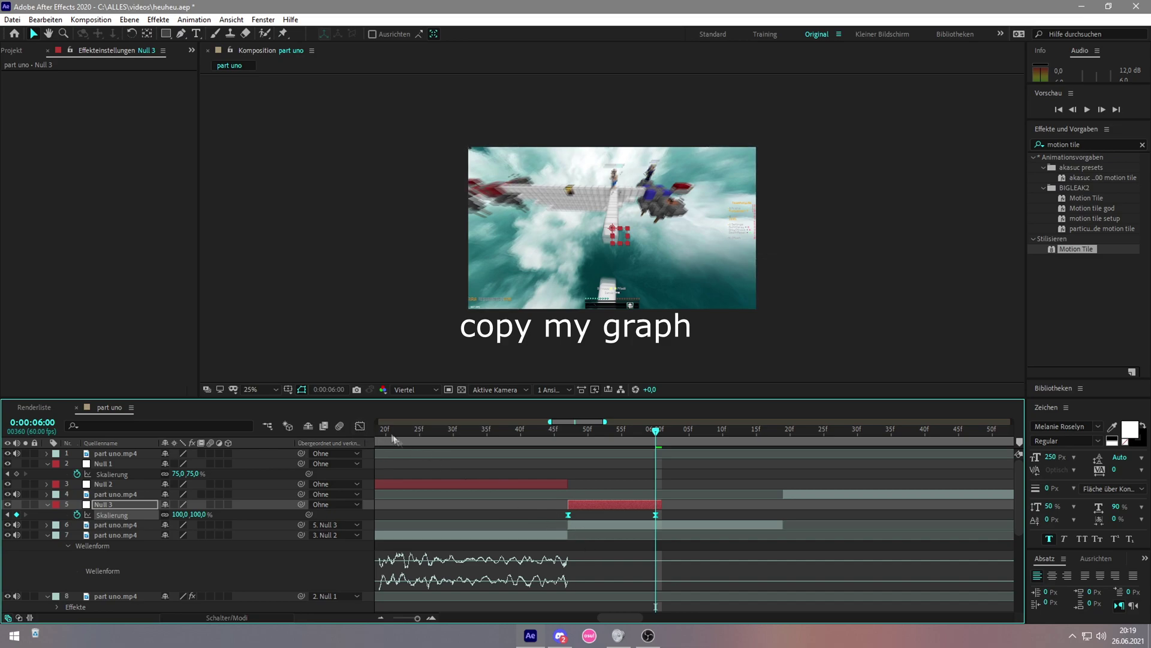
click(360, 425)
mouse_move(576, 582)
mouse_down()
mouse_move(596, 584)
mouse_move(571, 474)
mouse_move(584, 459)
mouse_move(572, 479)
mouse_up()
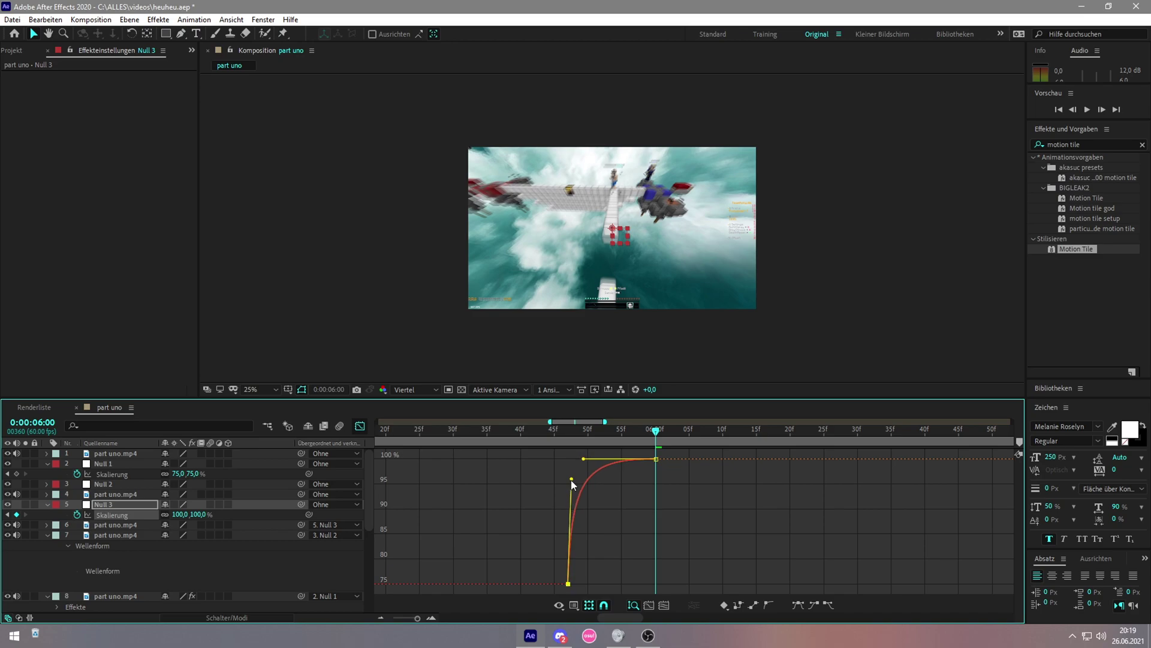
click(360, 426)
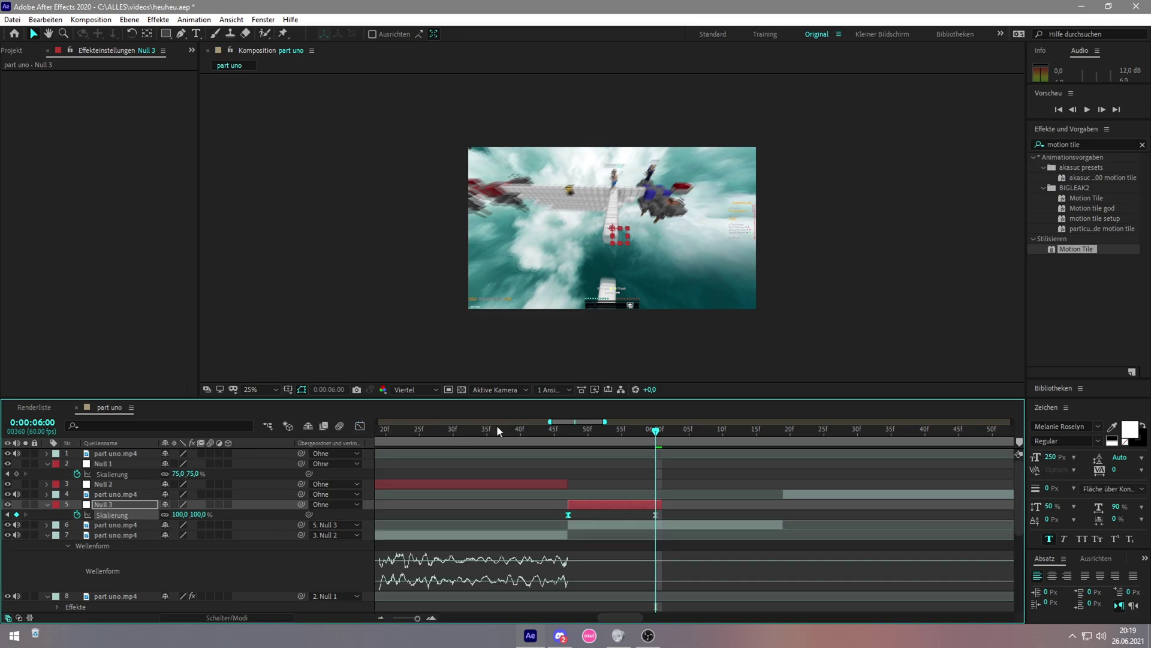
click(501, 429)
Step: Apply Motion Tile to the next clip and set its output height to 150
click(575, 429)
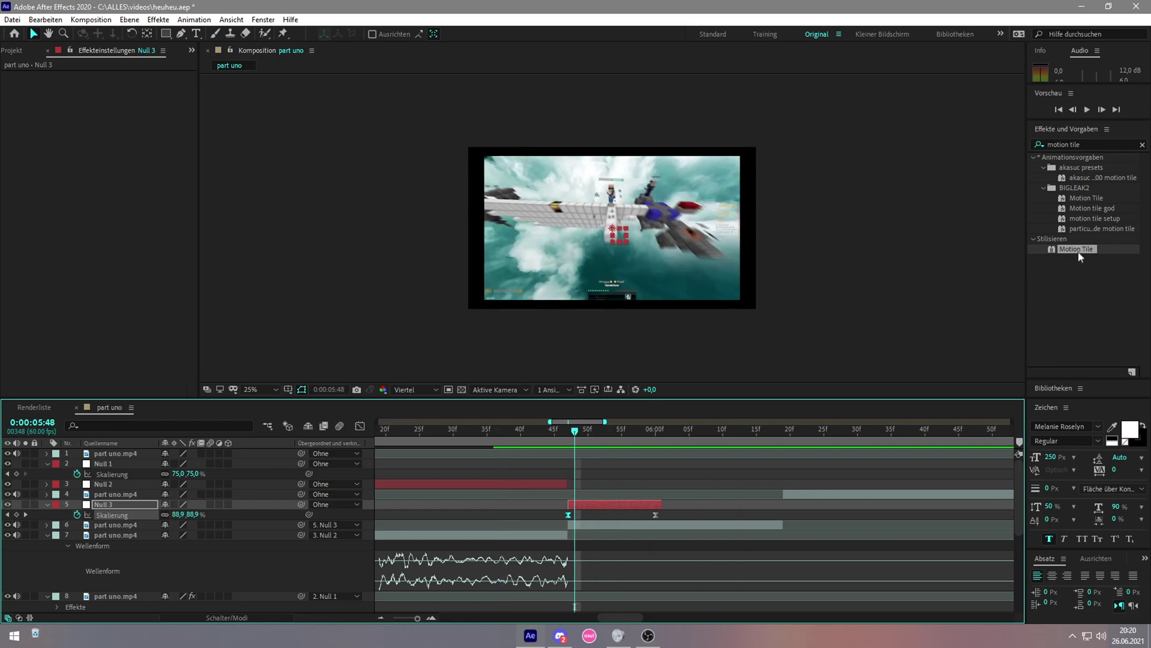
drag(1080, 256, 114, 525)
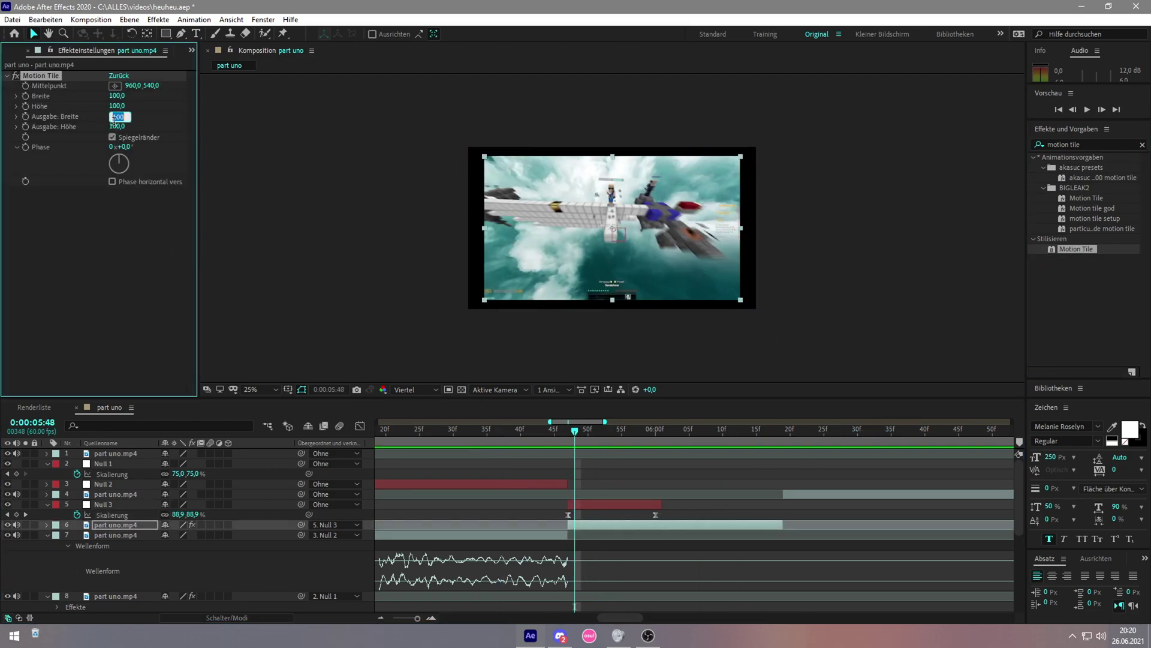
key(Tab)
text(150)
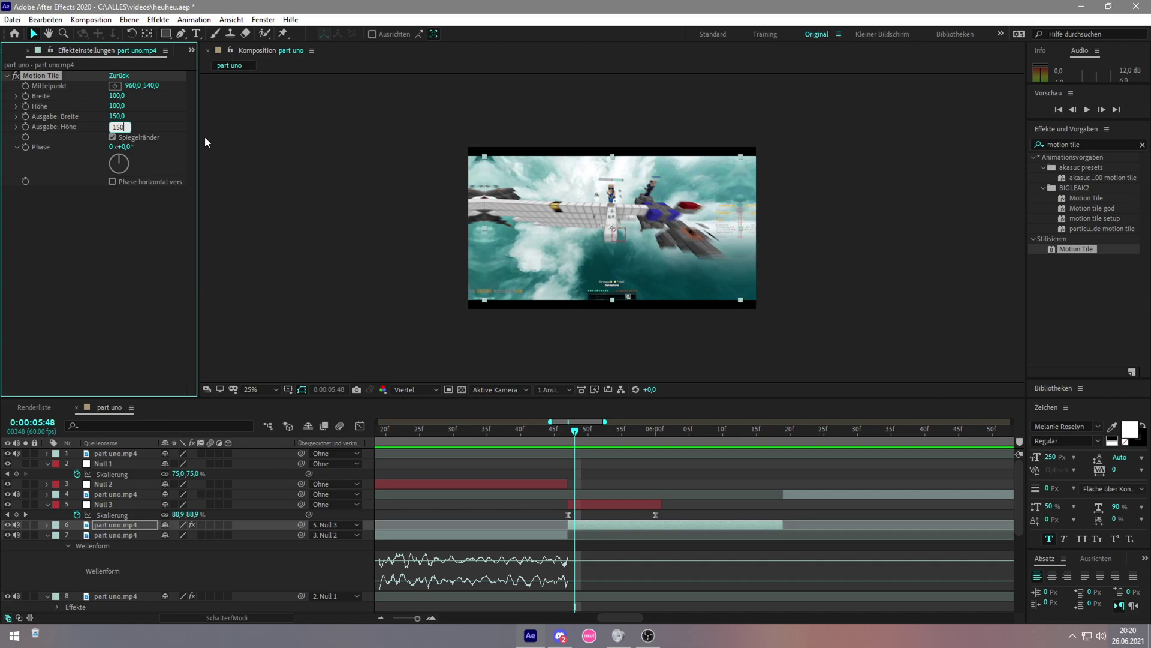
click(502, 336)
Step: Preview the transition and park the playhead at 0:00:06:19
click(531, 437)
key(space)
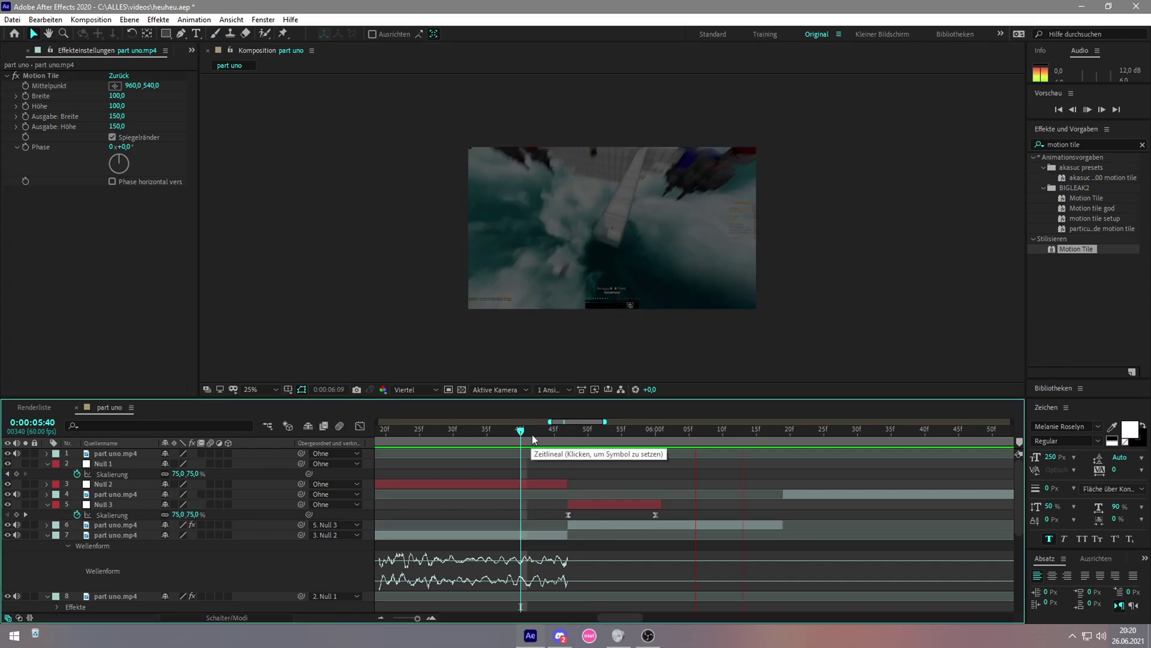
click(617, 437)
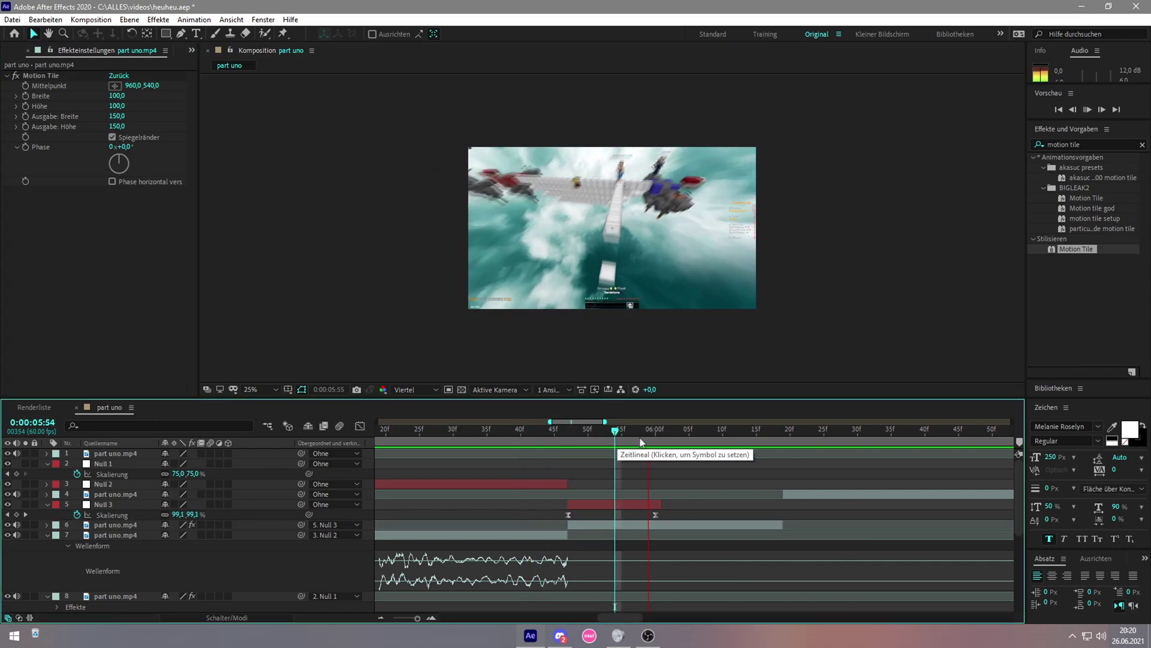
click(667, 436)
key(space)
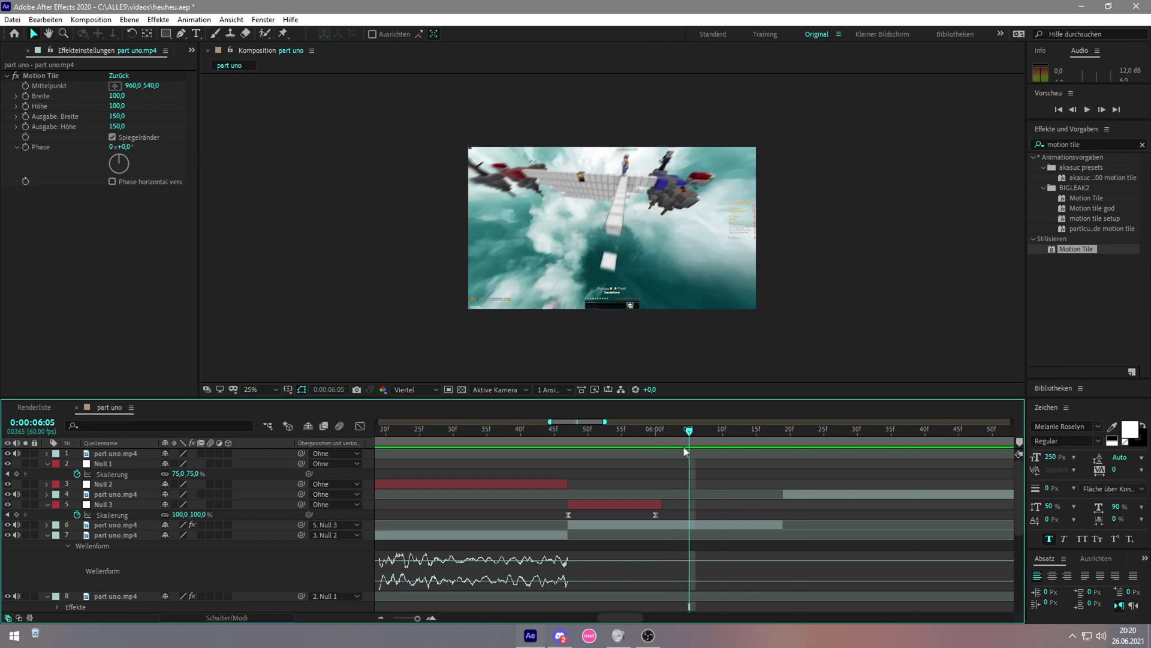
scroll(690, 444, down, 3)
scroll(744, 492, right, 2)
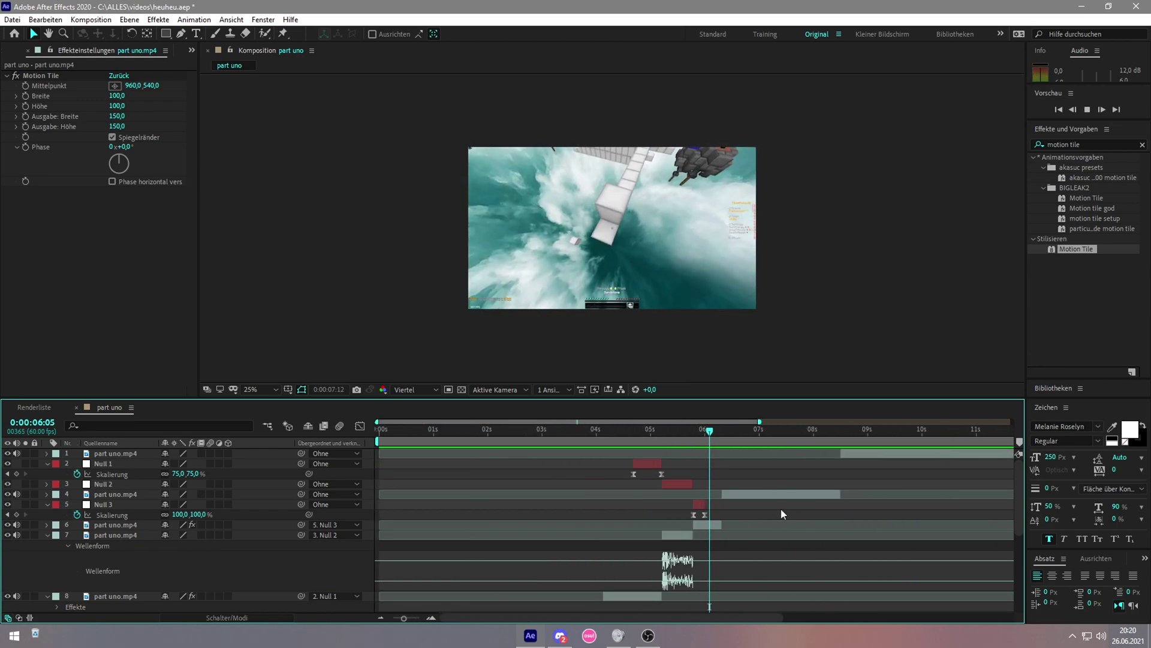
drag(637, 431, 641, 430)
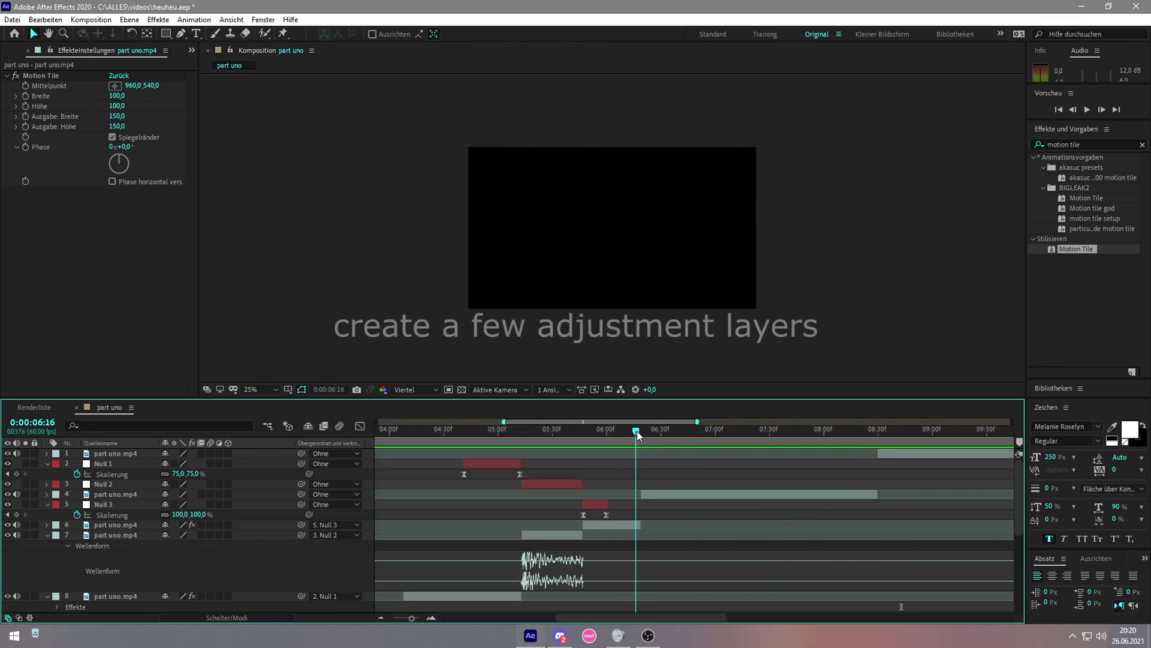
click(574, 493)
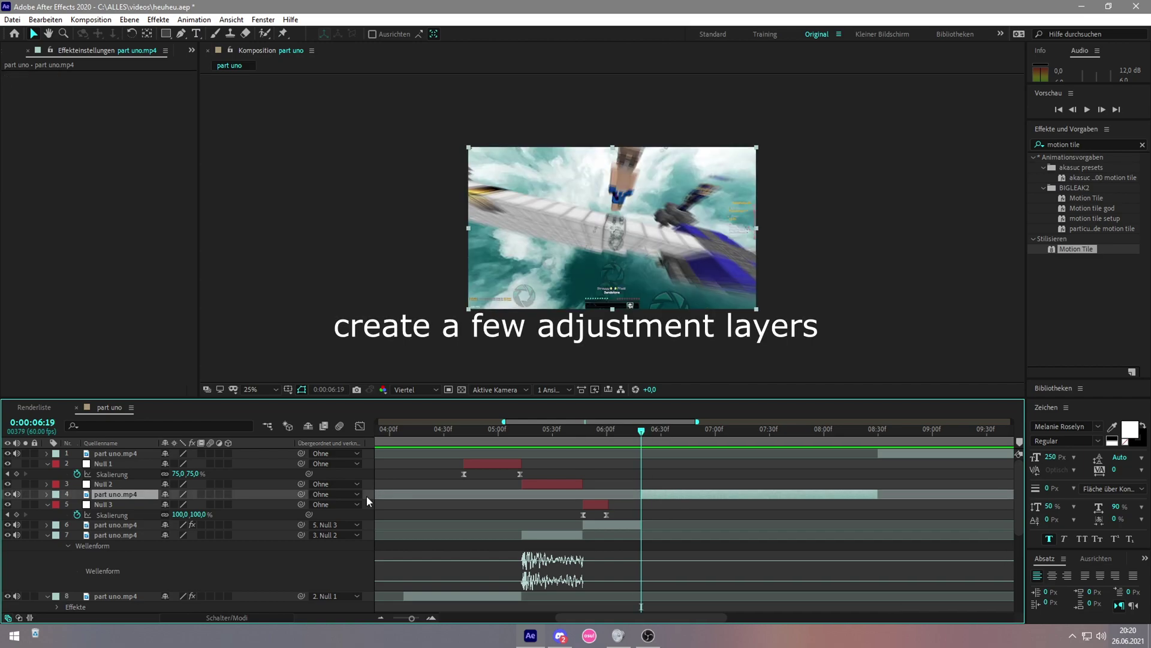
Step: Add an adjustment layer and cut away everything before 0:00:06:19
right_click(366, 495)
mouse_move(398, 366)
click(606, 463)
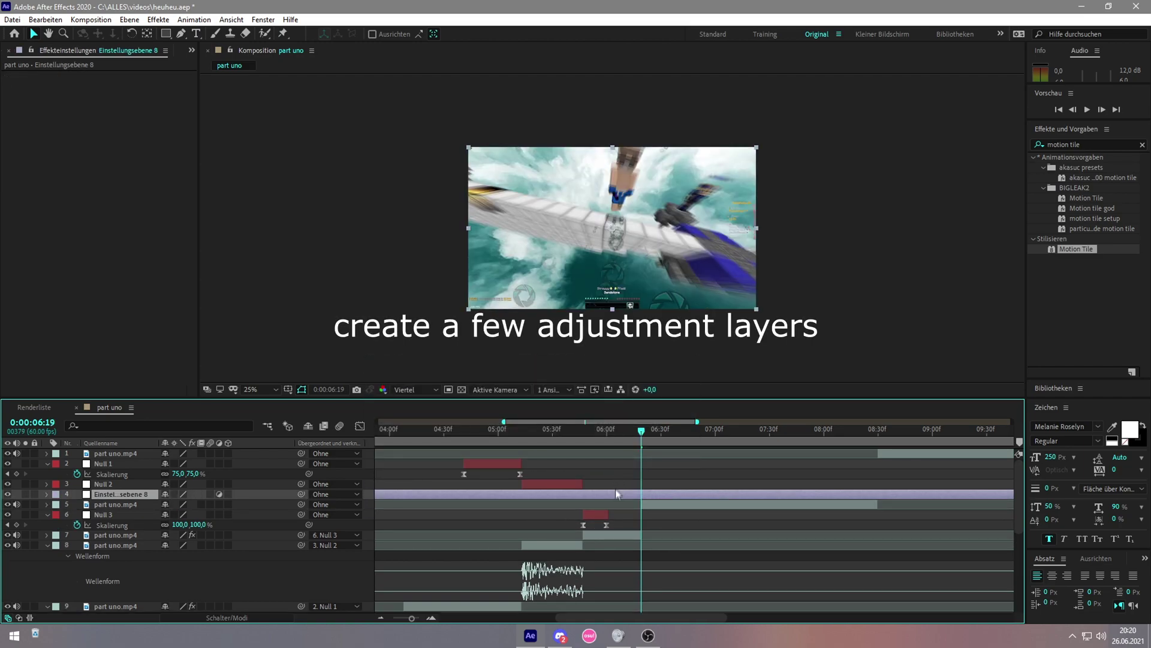
key(ctrl+shift+d)
click(616, 507)
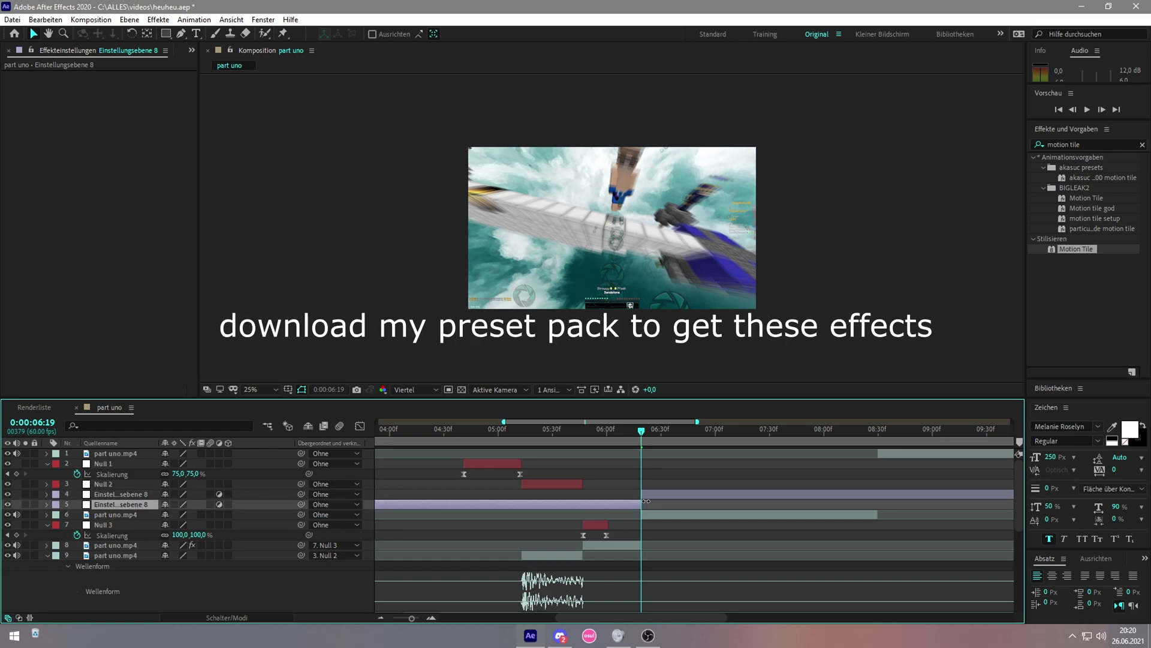
key(Delete)
Step: Search presets for 'pfadiixl' and apply pfadixloqalz_shake 3 to the adjustment layer
click(1036, 147)
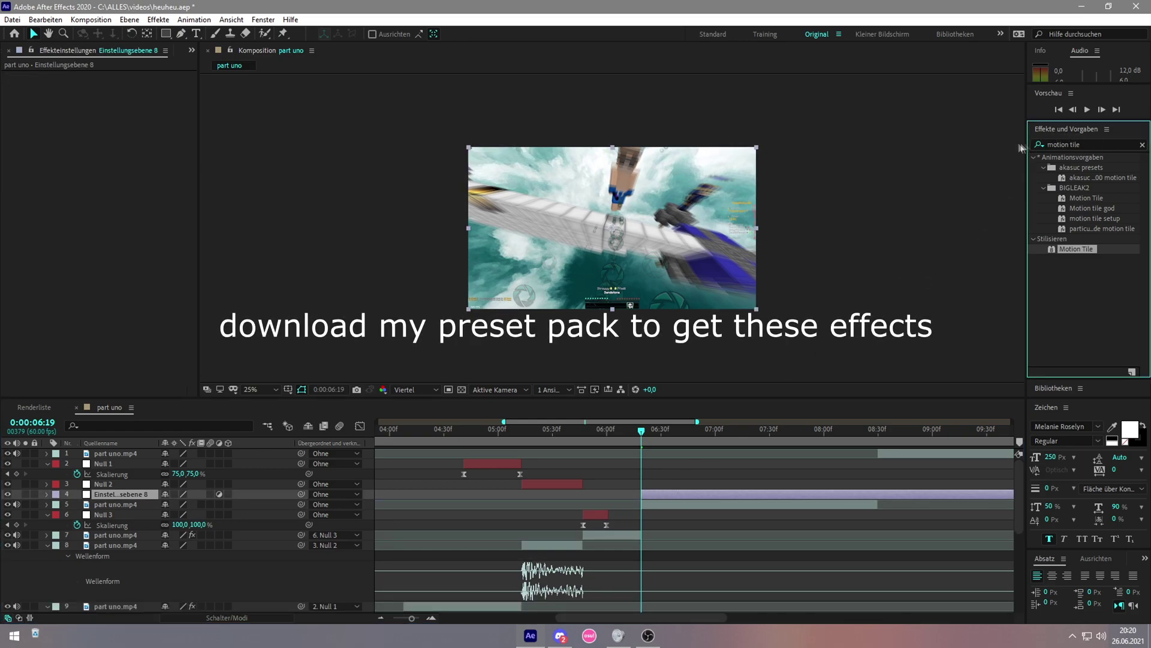
text(pfaddi)
key(BackSpace)
key(BackSpace)
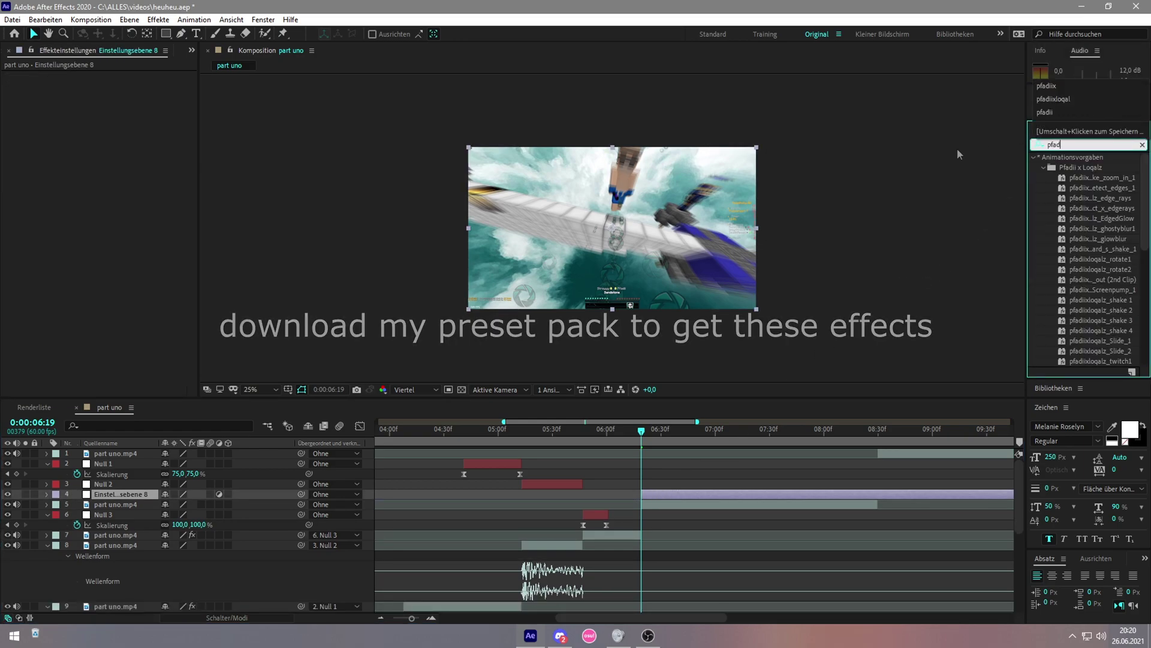
text(iixlo)
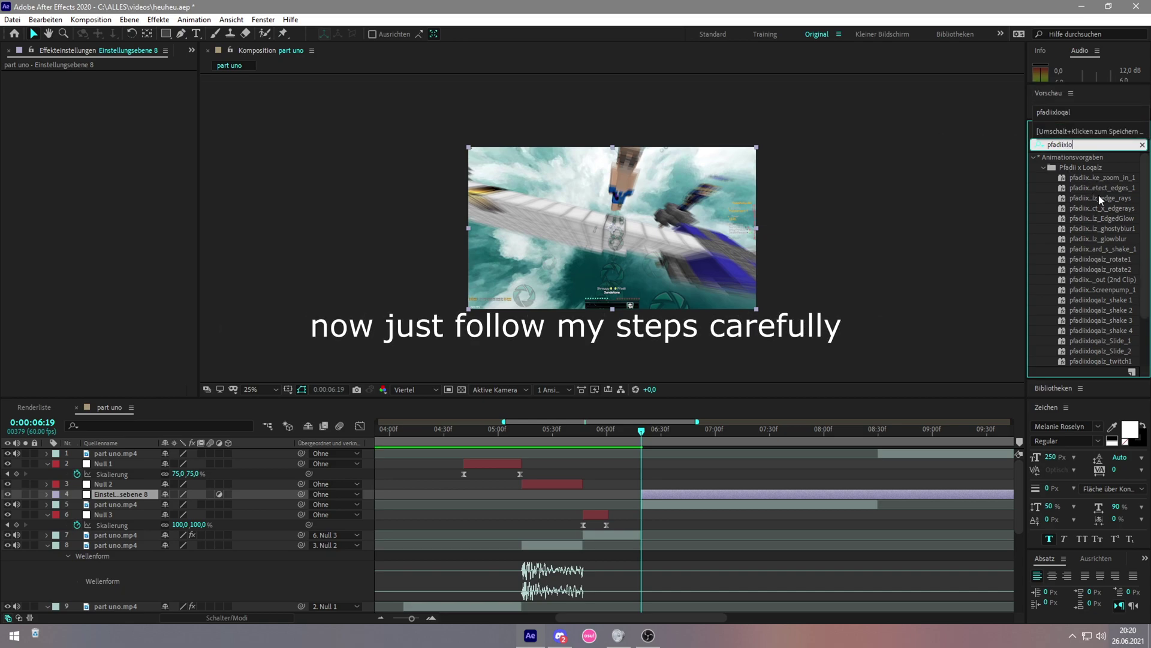
mouse_move(1097, 202)
mouse_down()
mouse_move(1067, 193)
mouse_move(774, 442)
mouse_up()
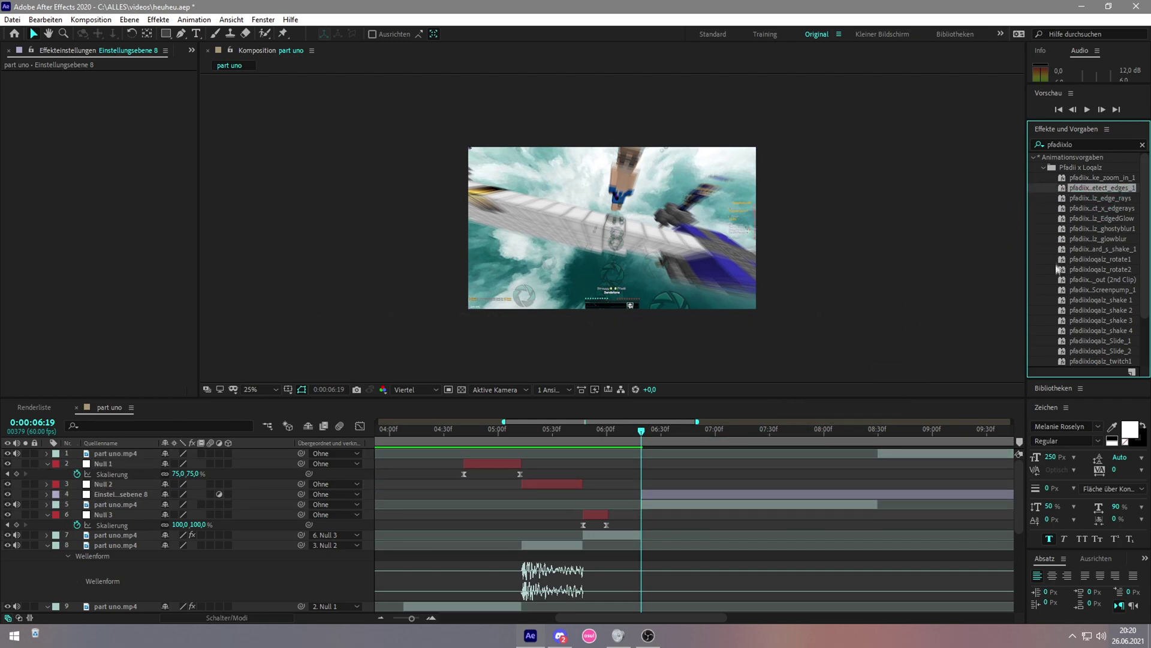
scroll(1061, 291, down, 2)
drag(1102, 239, 726, 493)
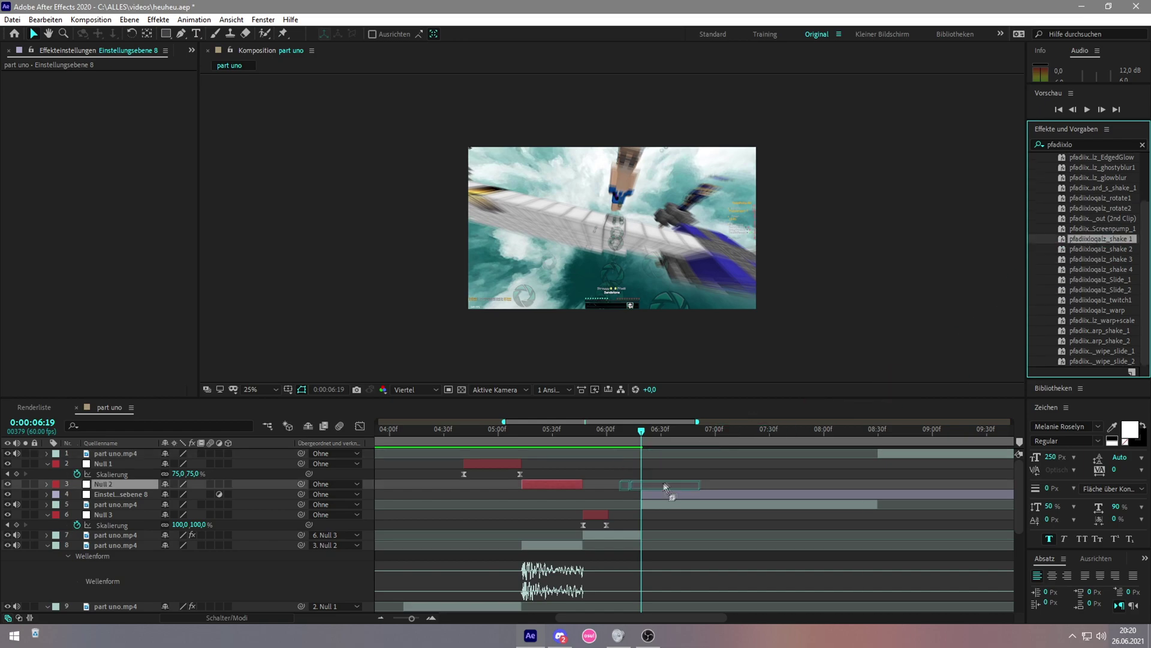
drag(1103, 259, 657, 494)
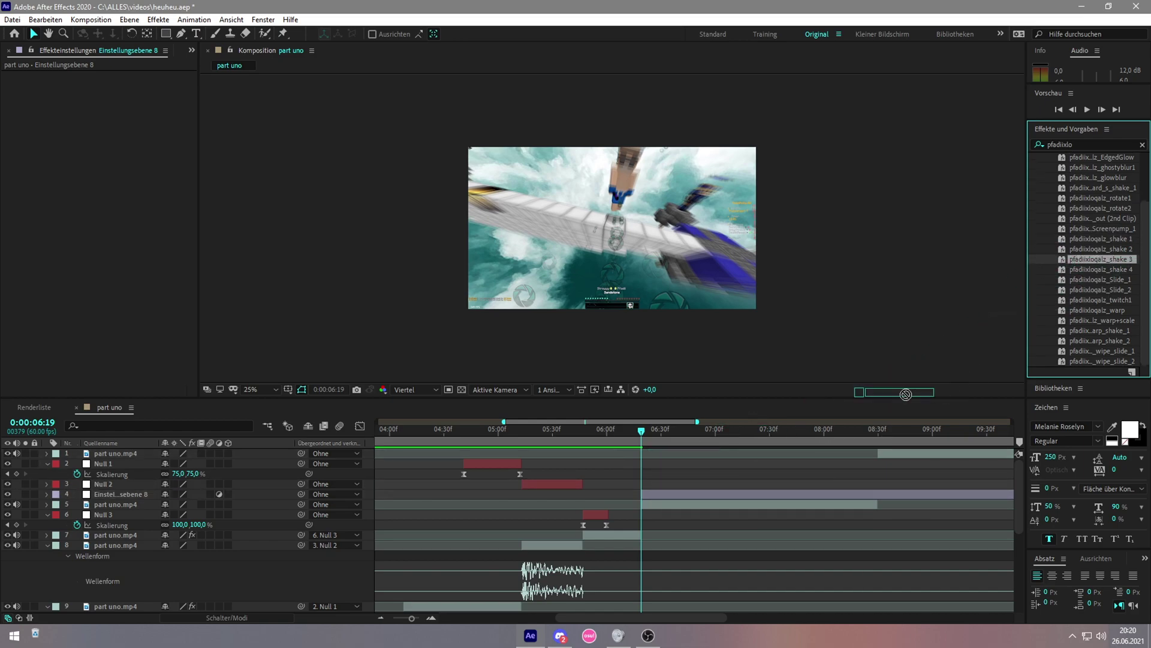
click(642, 430)
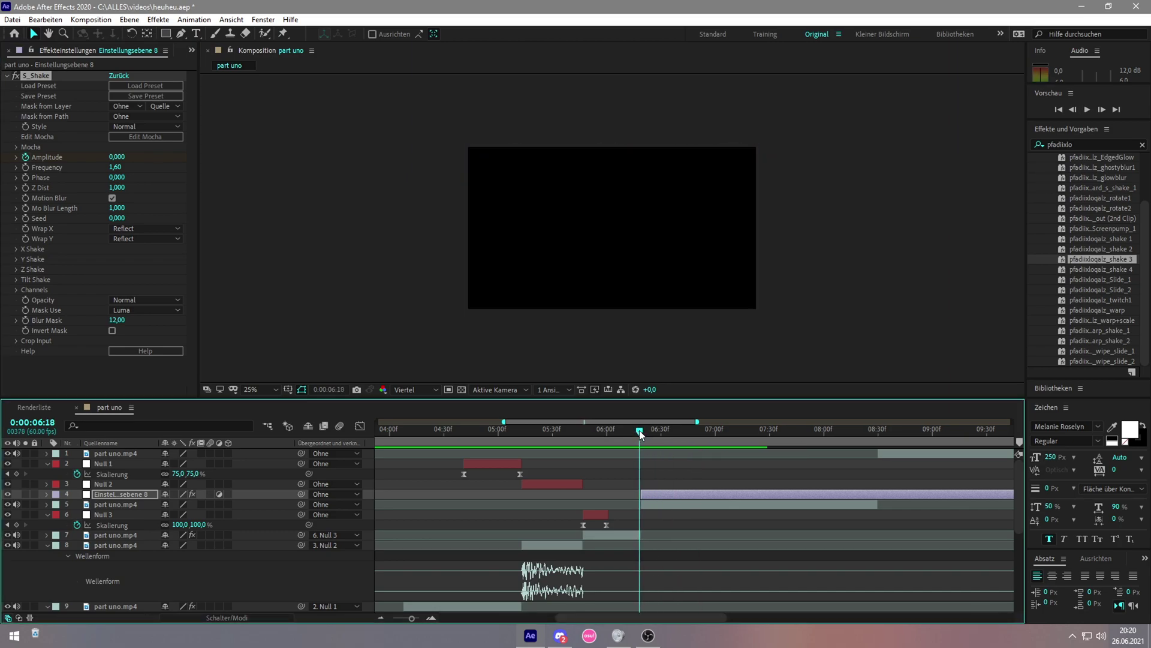
Step: Add a second adjustment layer starting at 6:19
right_click(370, 493)
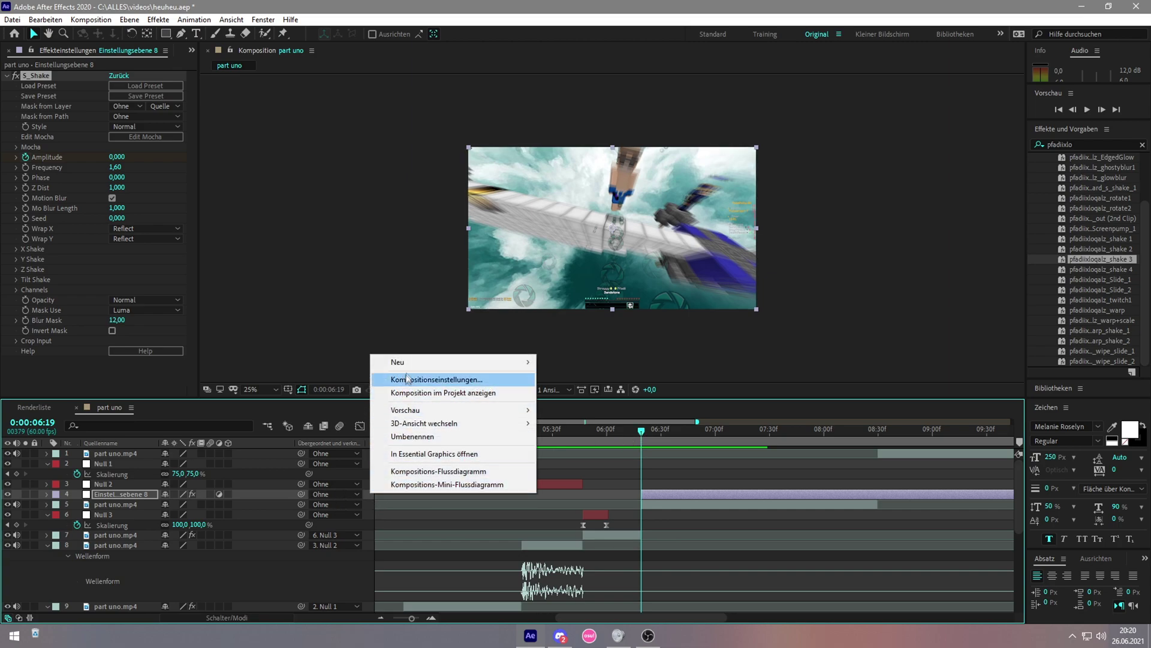
mouse_move(398, 362)
click(566, 473)
key(alt+bracketleft)
Step: End the shake adjustment layer at 7:38
key(ctrl+Down)
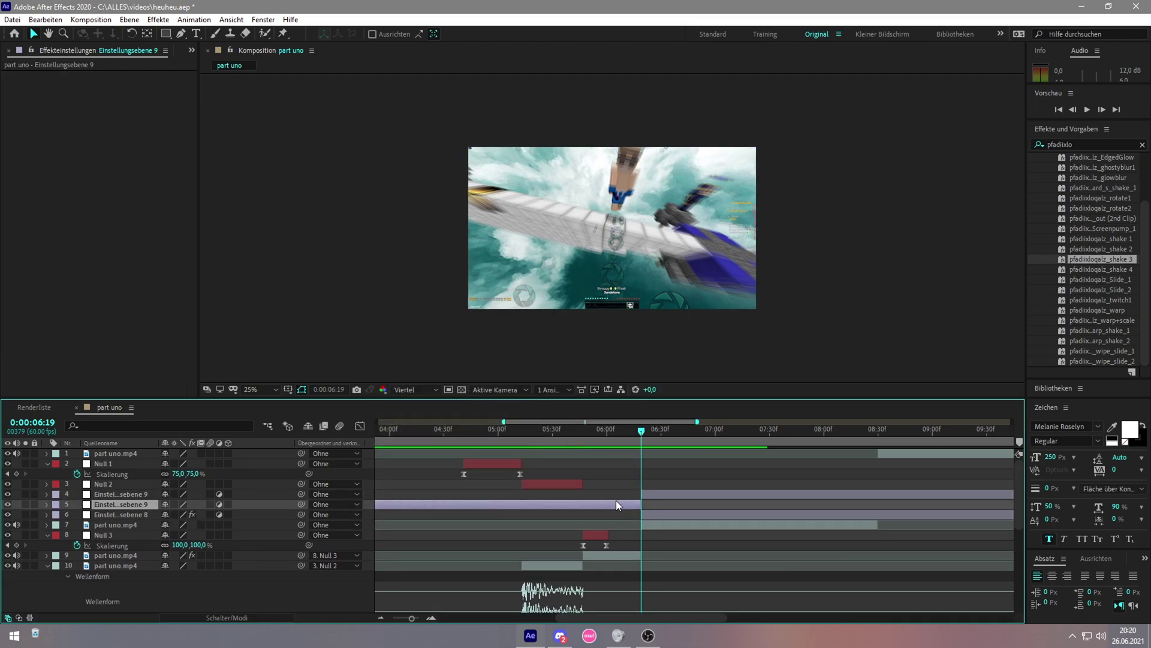
key(u)
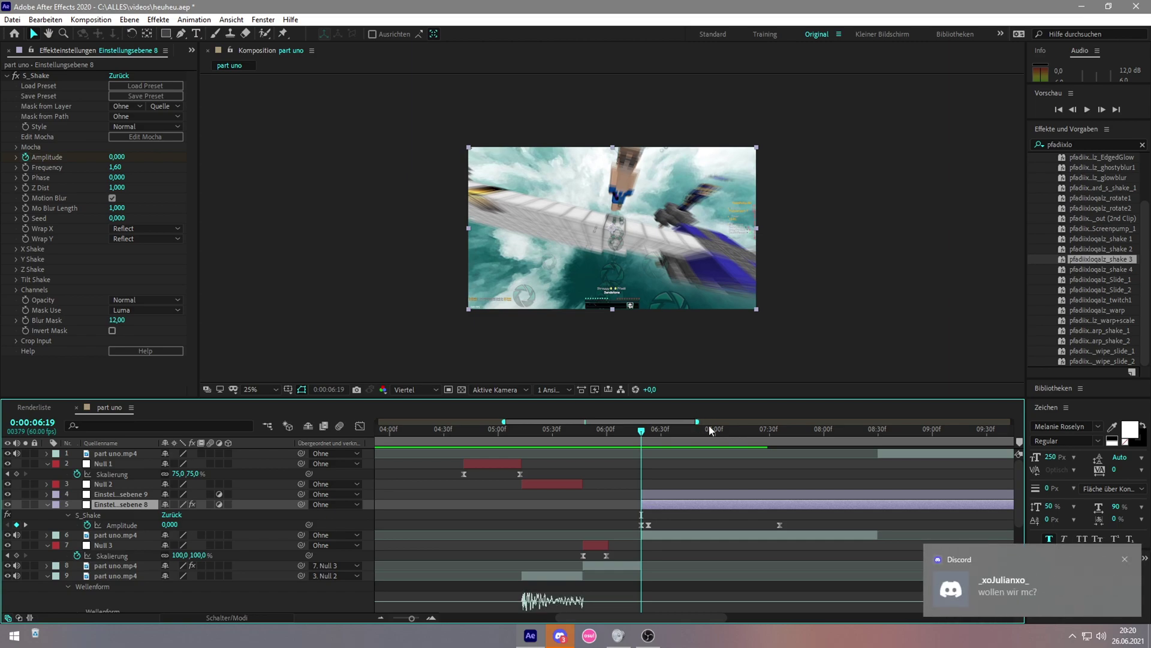
click(1125, 560)
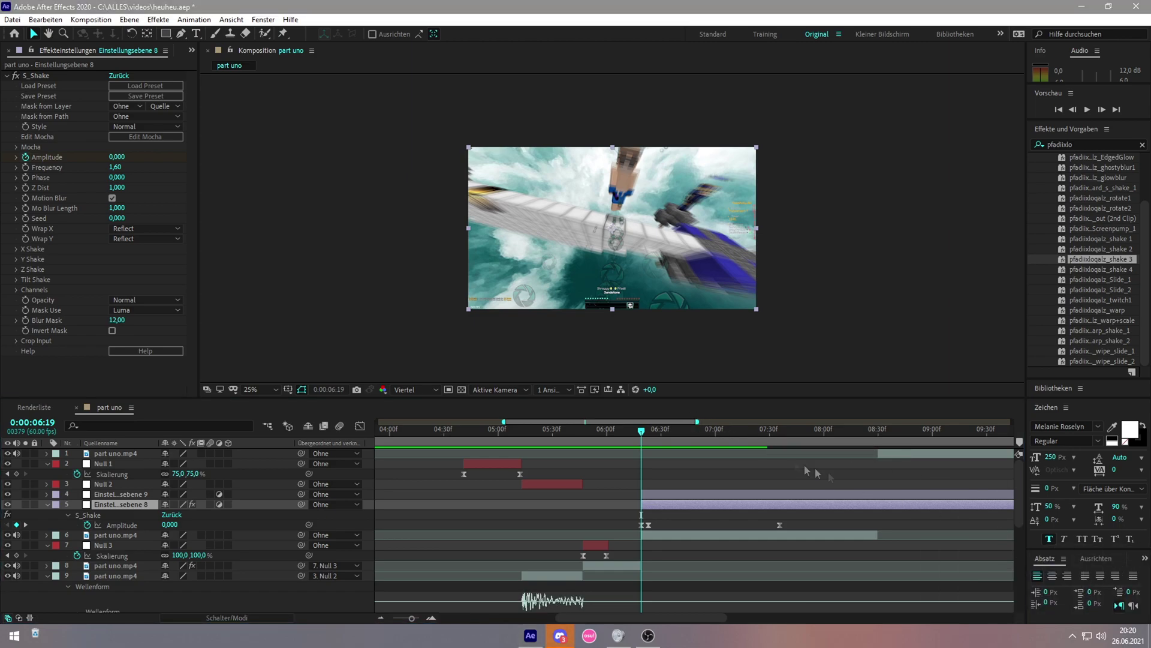
drag(772, 432, 783, 431)
key(alt+bracketright)
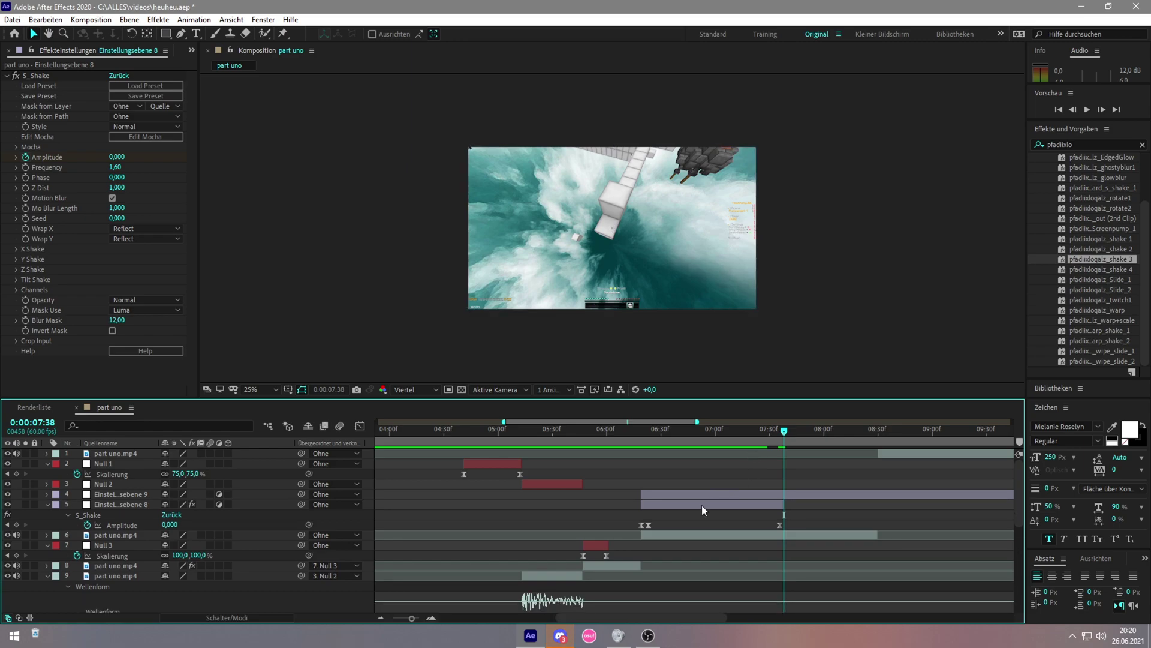
click(701, 504)
key(u)
Step: Apply the shake 4 preset to the newer adjustment layer and cut it off at 7:05
click(651, 493)
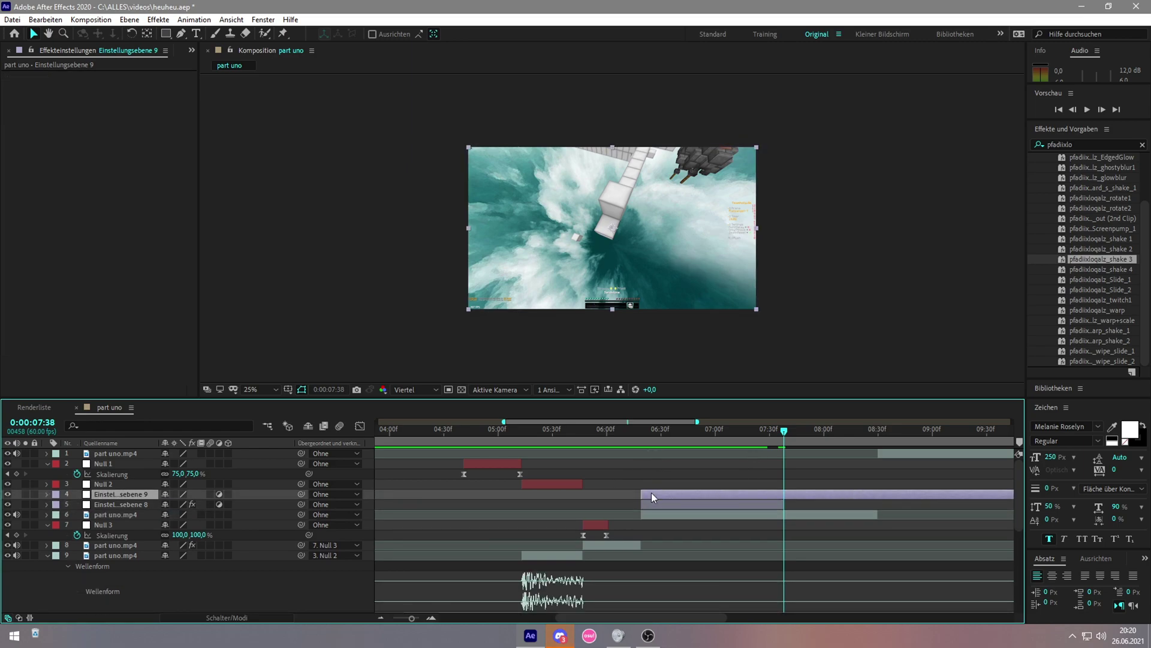
key(i)
drag(1081, 272, 646, 485)
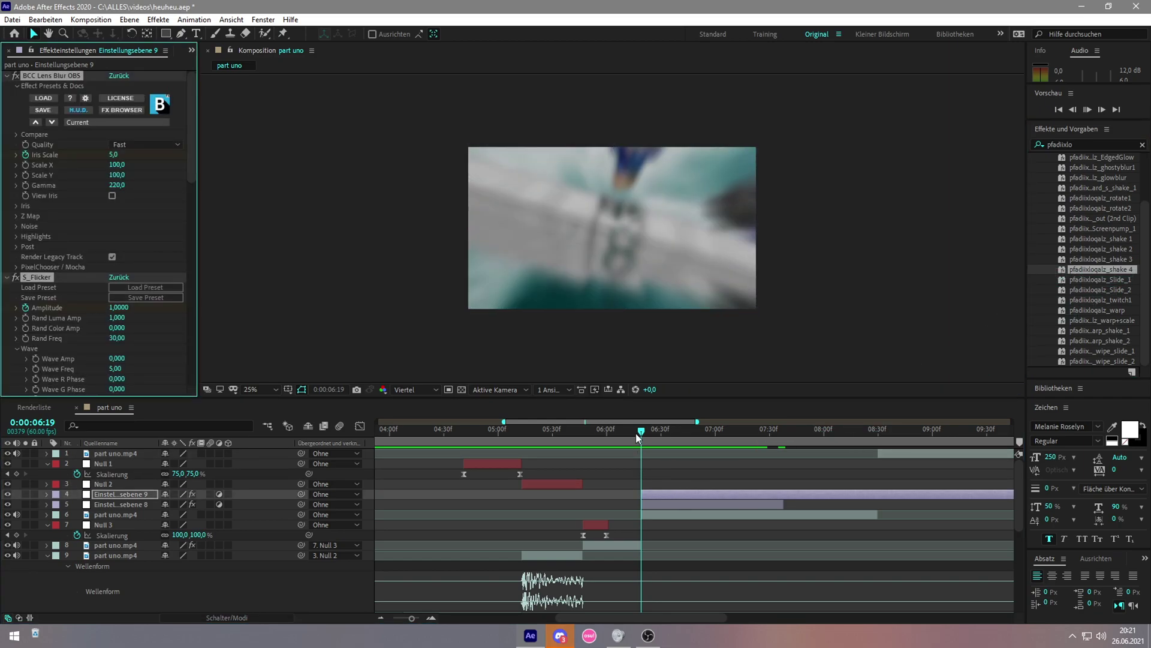
click(717, 437)
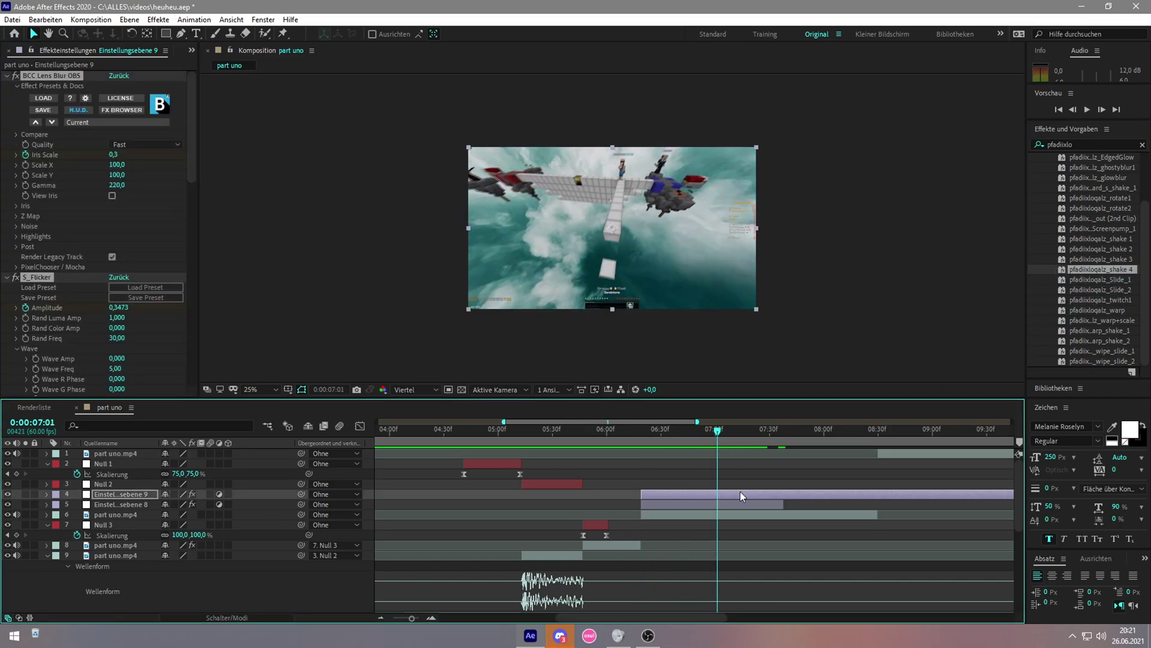
key(u)
click(725, 433)
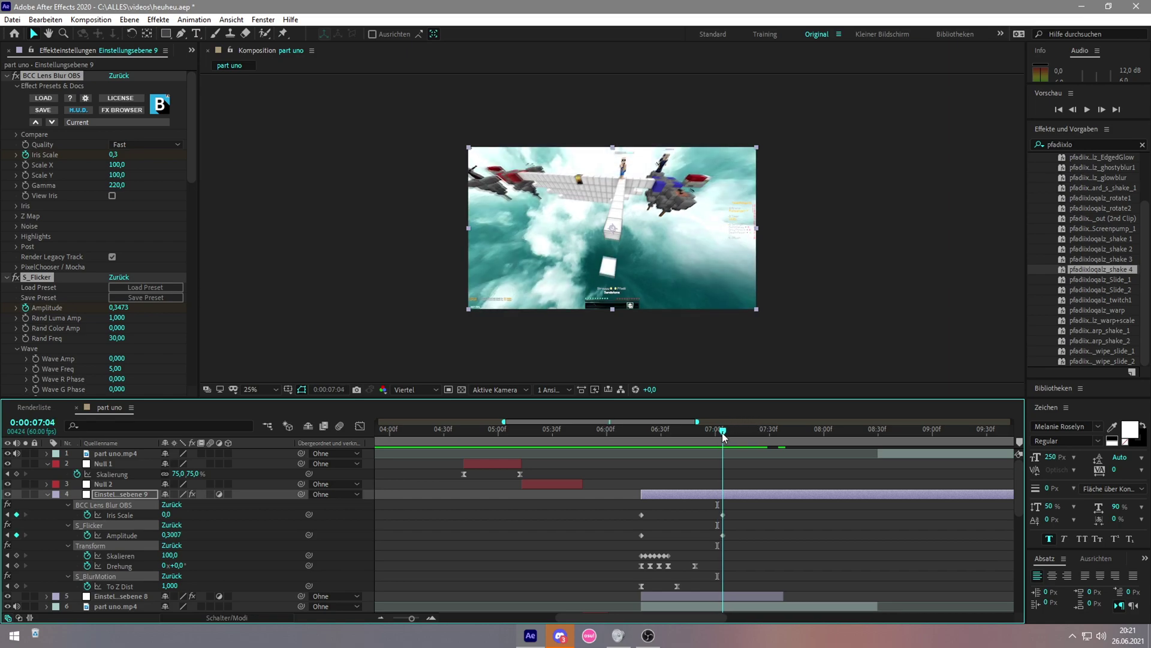
key(ctrl+shift+d)
key(Delete)
scroll(655, 489, down, 1)
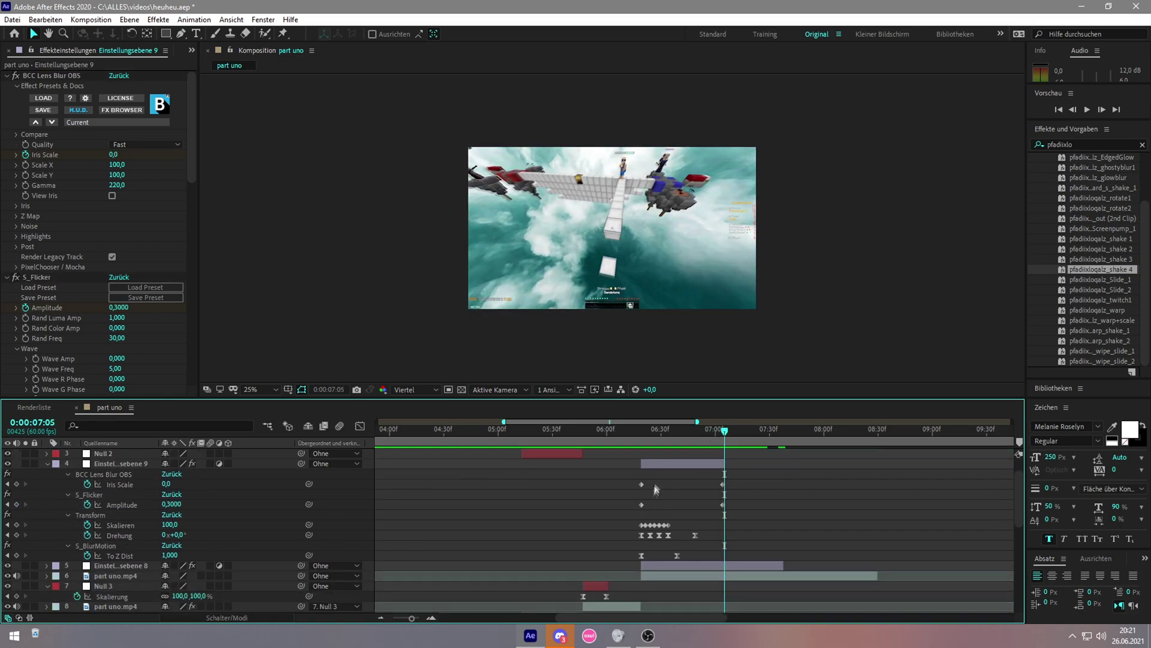
click(657, 463)
key(u)
scroll(654, 465, up, 1)
Step: Add a third adjustment layer starting at 6:19 with the arp shake 1 warp preset
click(638, 437)
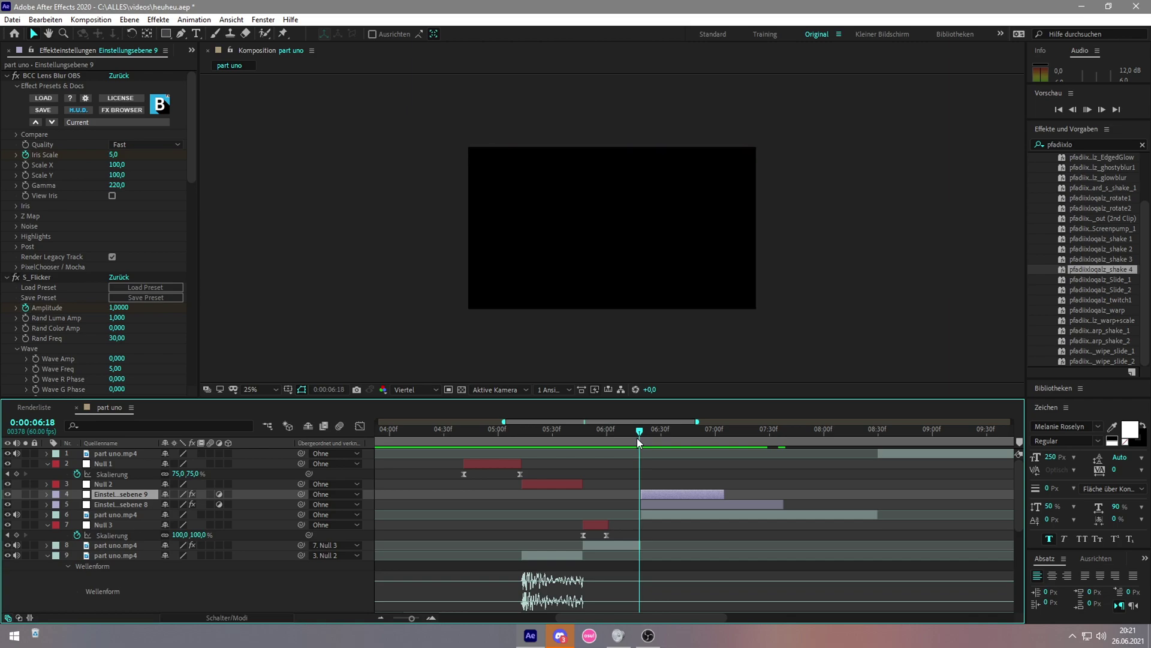
click(641, 432)
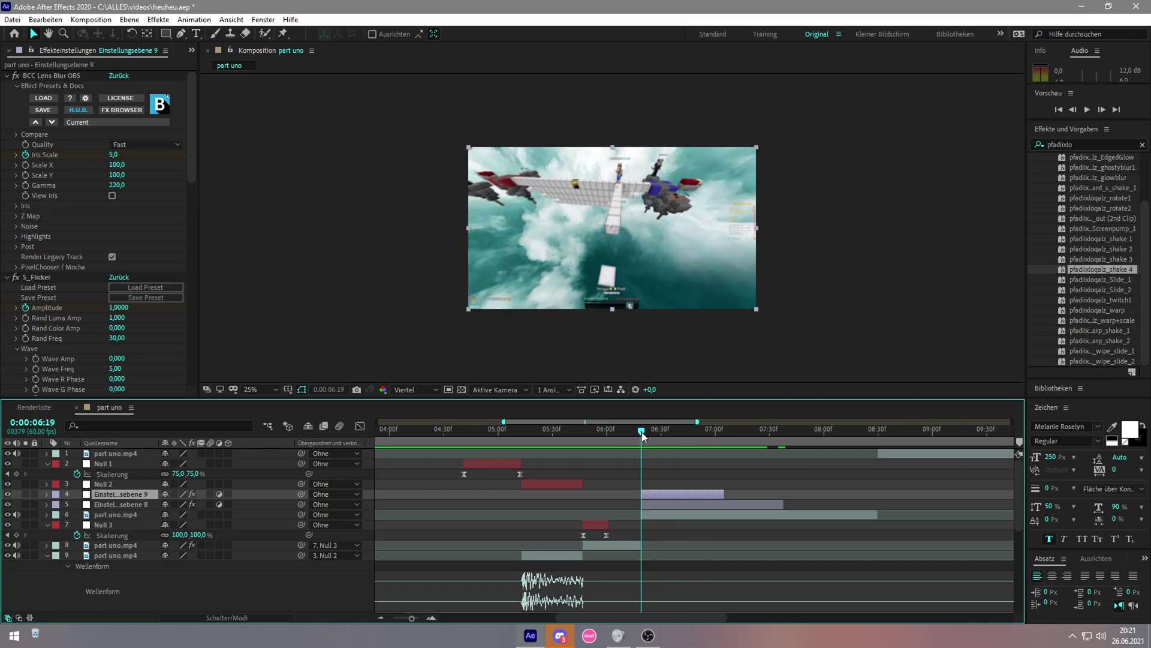
right_click(354, 490)
mouse_move(387, 359)
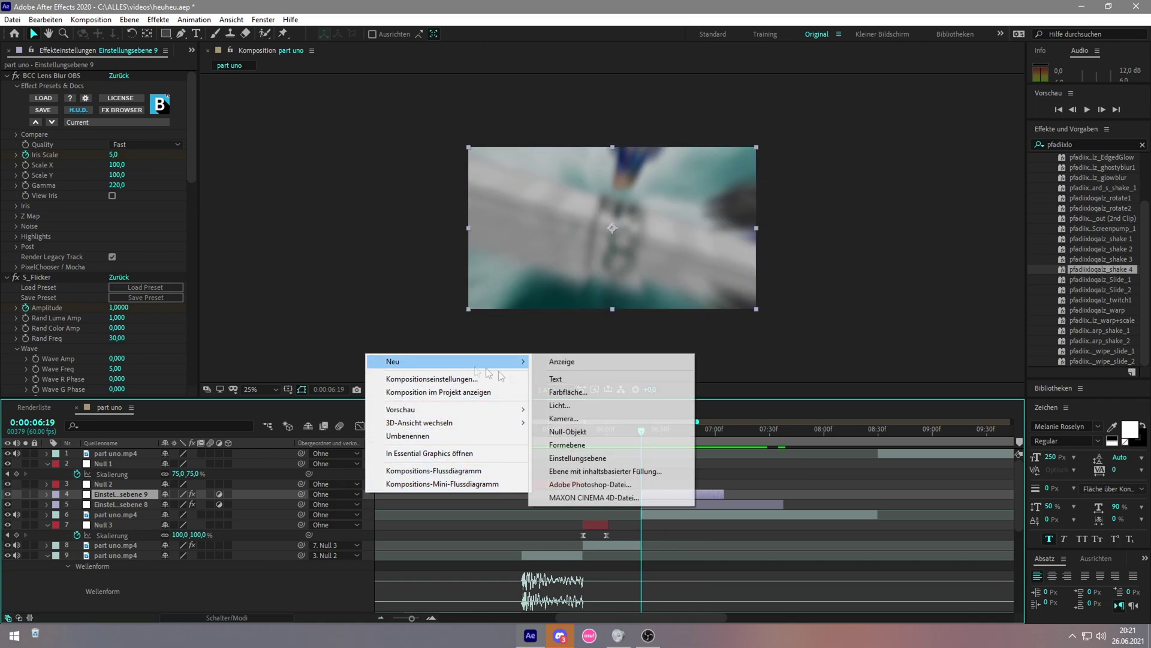
click(575, 457)
key(alt+bracketleft)
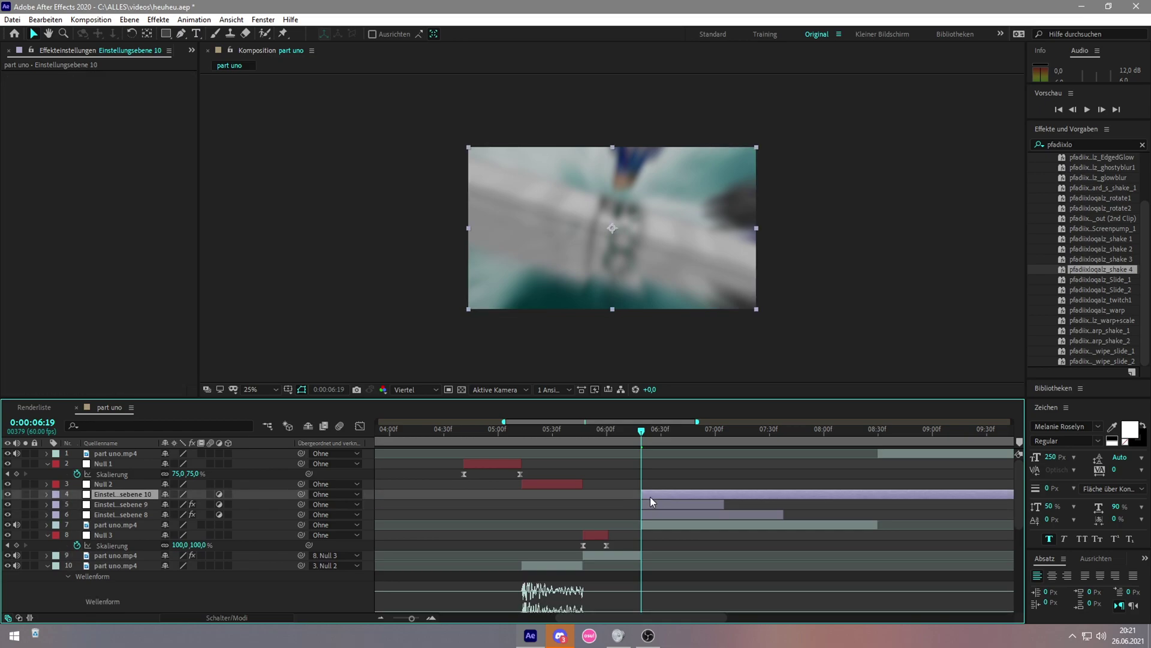
drag(1103, 331, 719, 496)
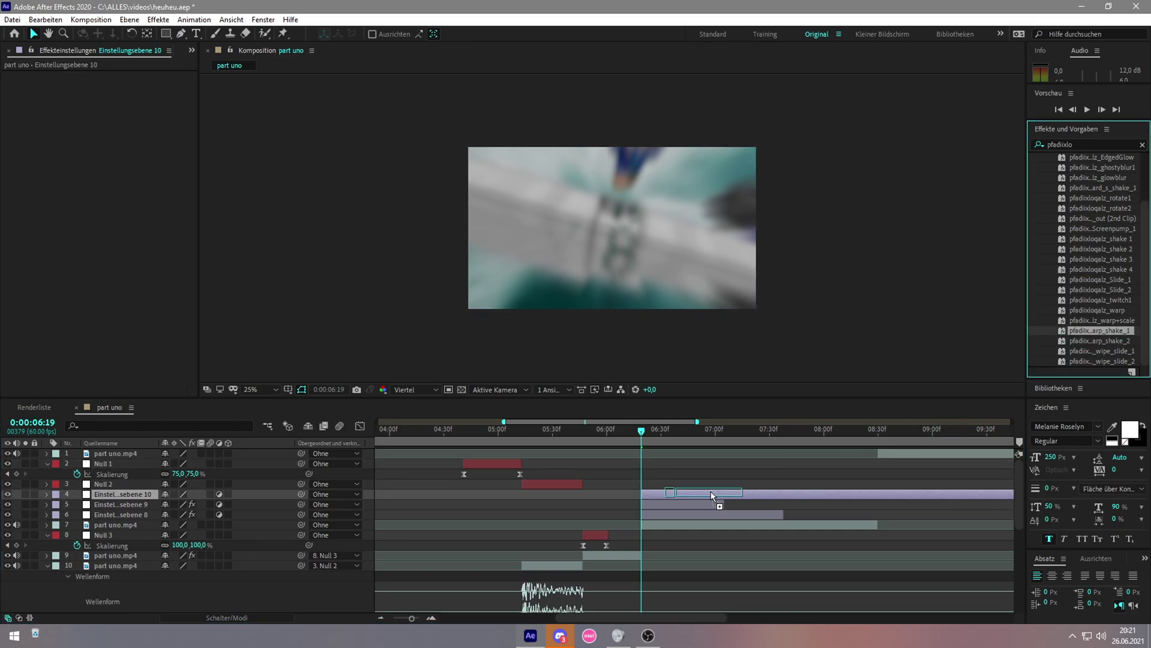
Step: Retime the Warp layer's Biegung keyframes by dragging them along the timeline
key(u)
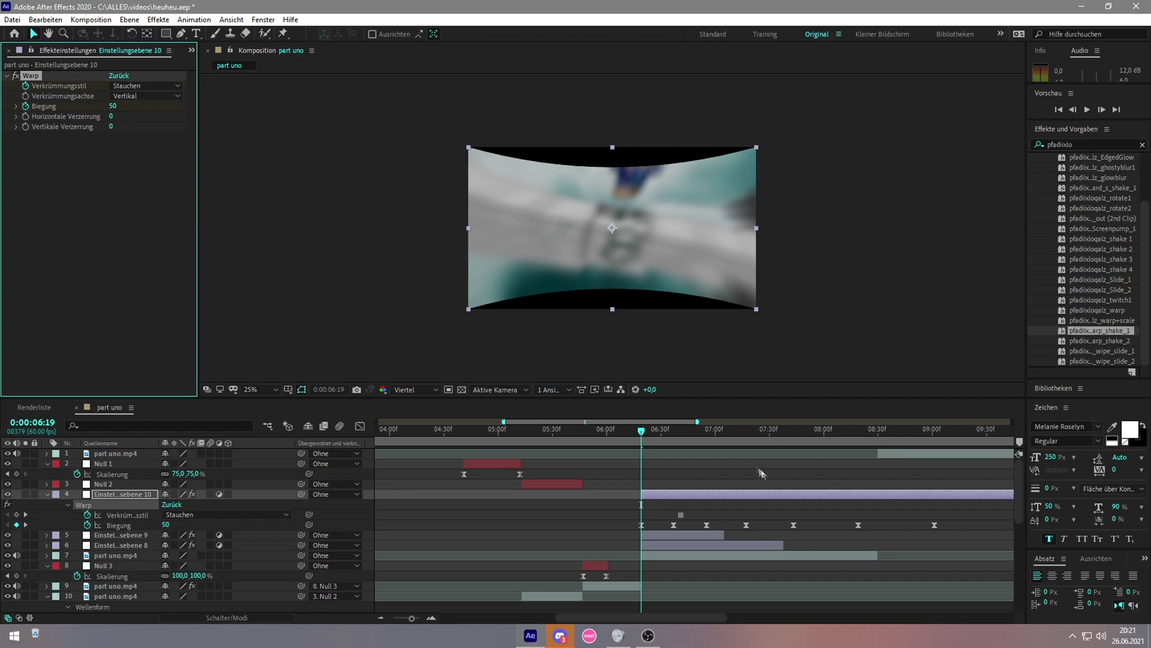
scroll(780, 480, down, 3)
scroll(628, 527, up, 3)
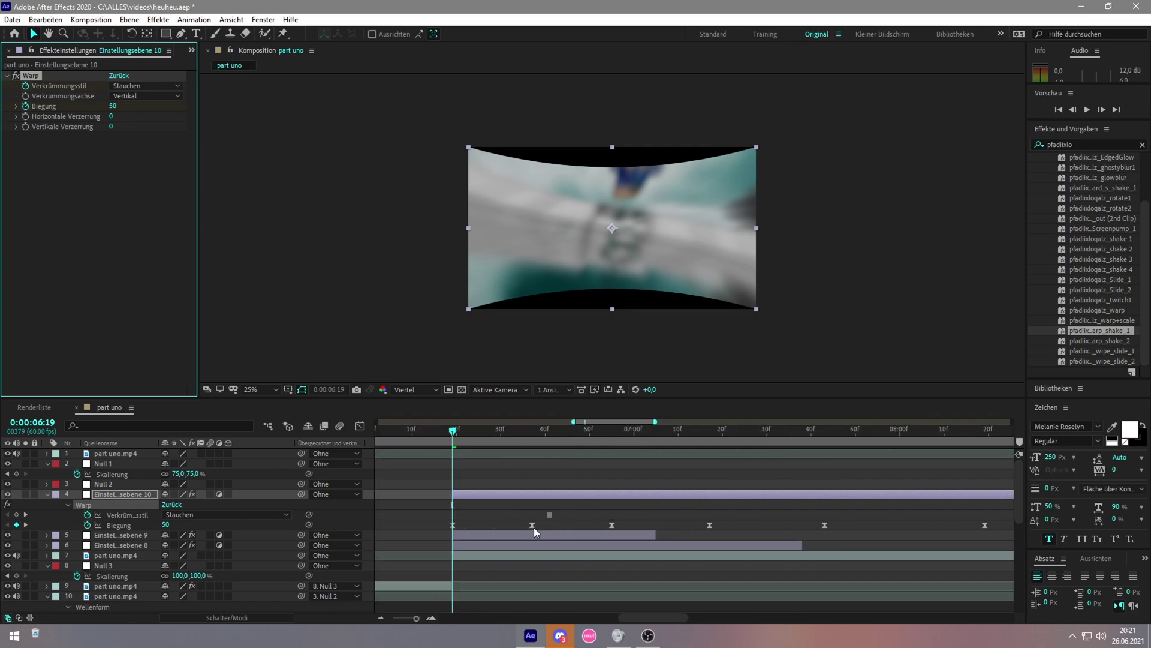
drag(534, 527, 495, 526)
drag(612, 527, 550, 526)
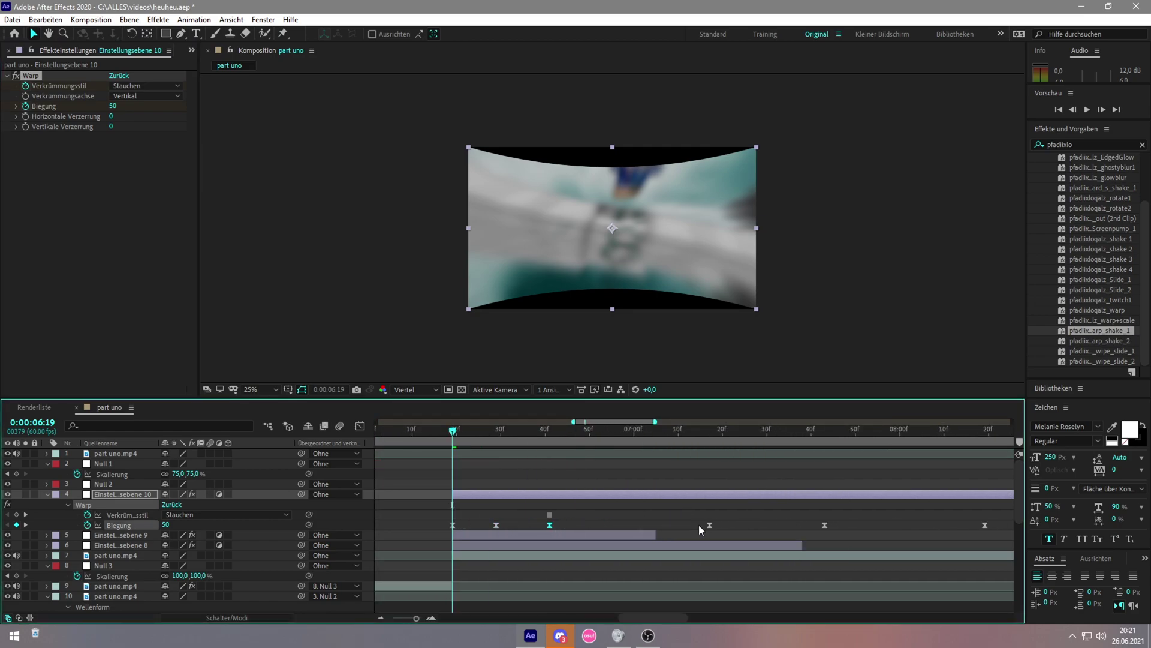
click(660, 526)
scroll(819, 529, down, 3)
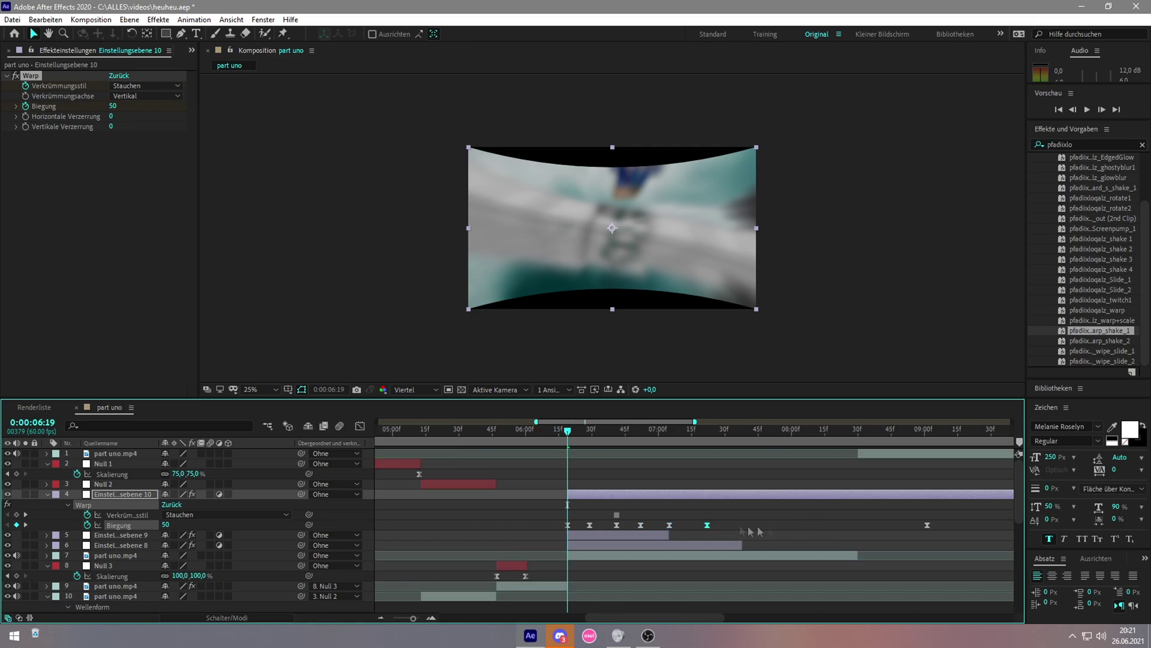
scroll(752, 526, down, 3)
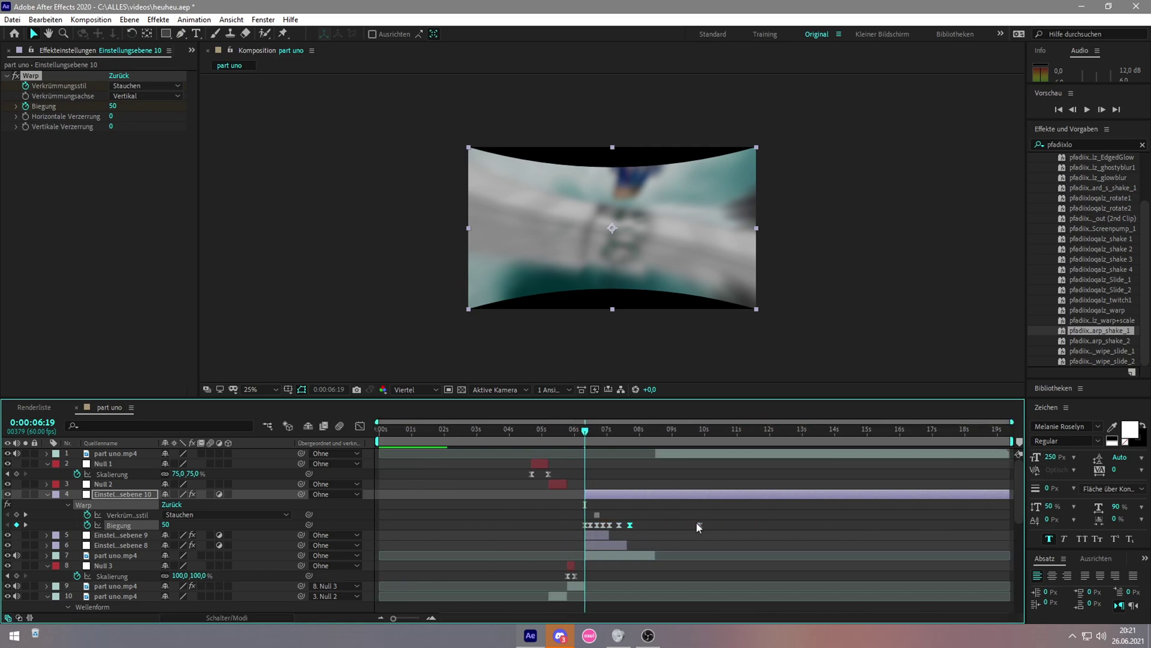
drag(699, 525, 653, 525)
scroll(646, 527, up, 2)
scroll(646, 526, up, 5)
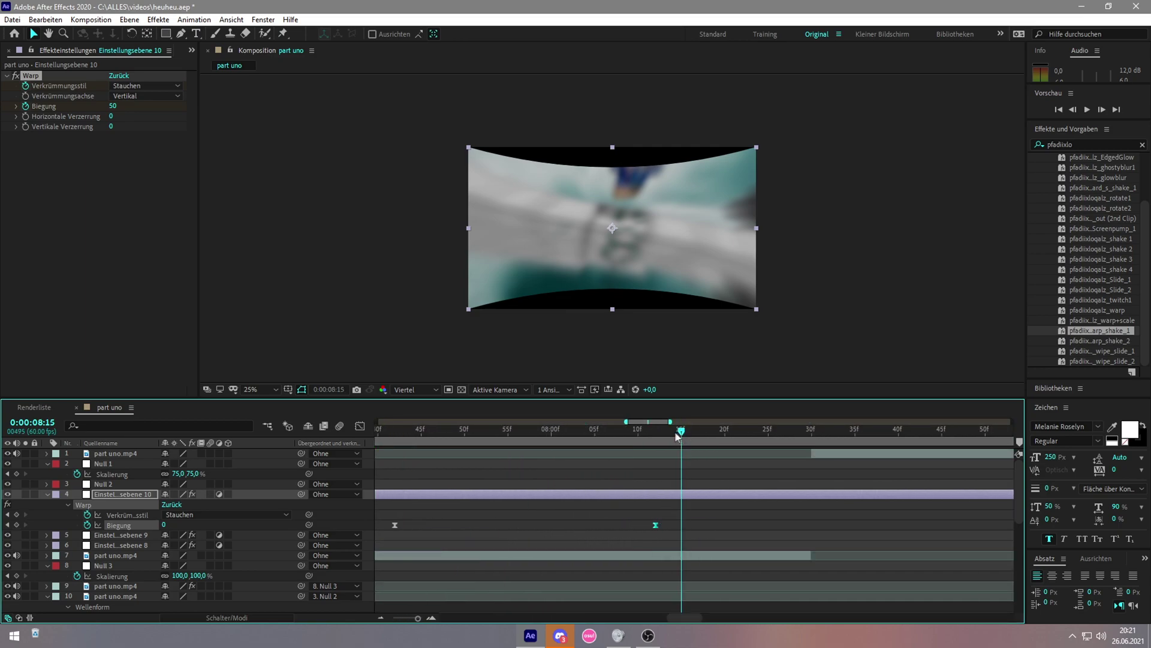
Step: Split the warp layer at 8:13, delete the later part, and preview from 6:19
drag(684, 430, 665, 432)
key(ctrl+shift+d)
key(Delete)
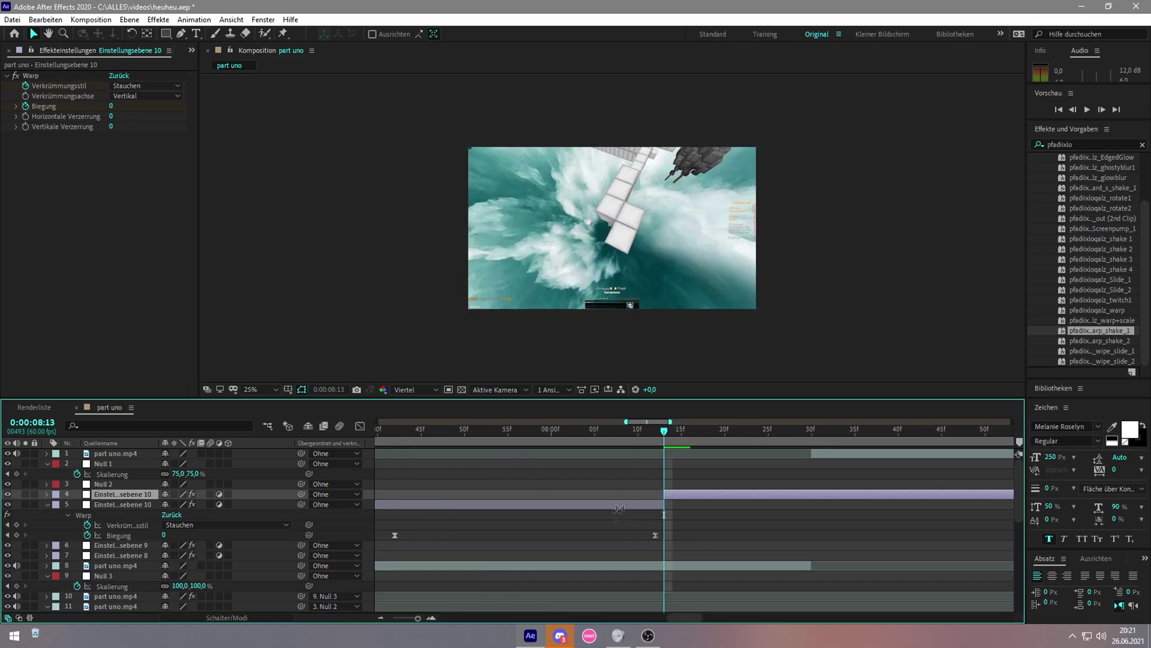
scroll(529, 547, down, 5)
click(539, 495)
key(u)
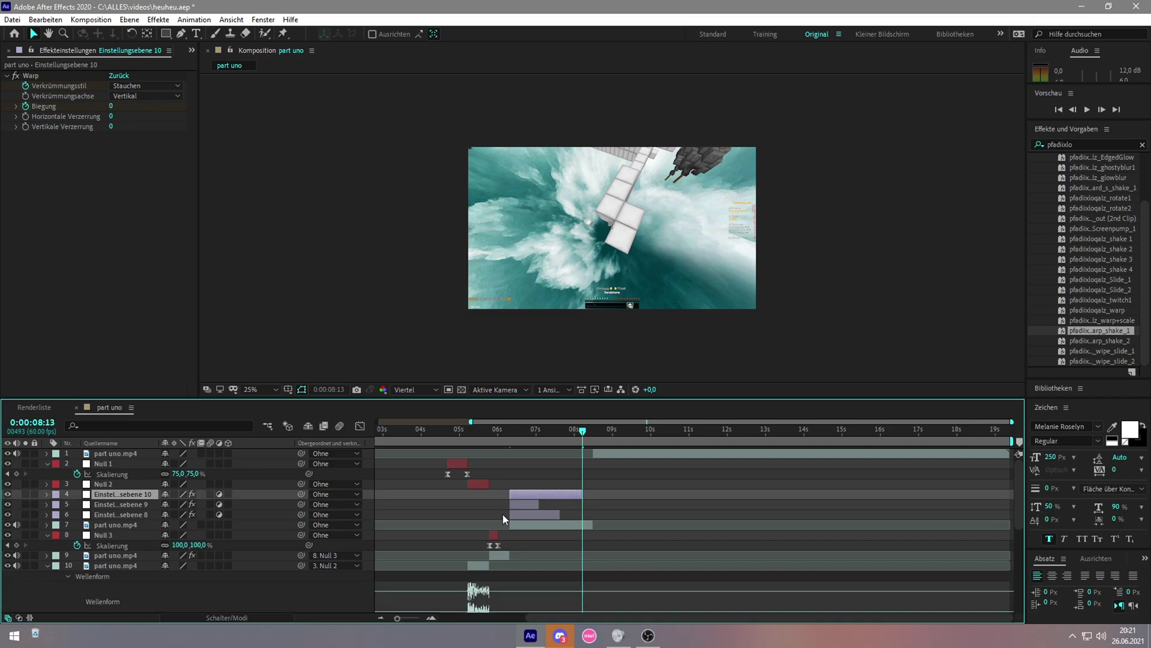
scroll(502, 514, up, 4)
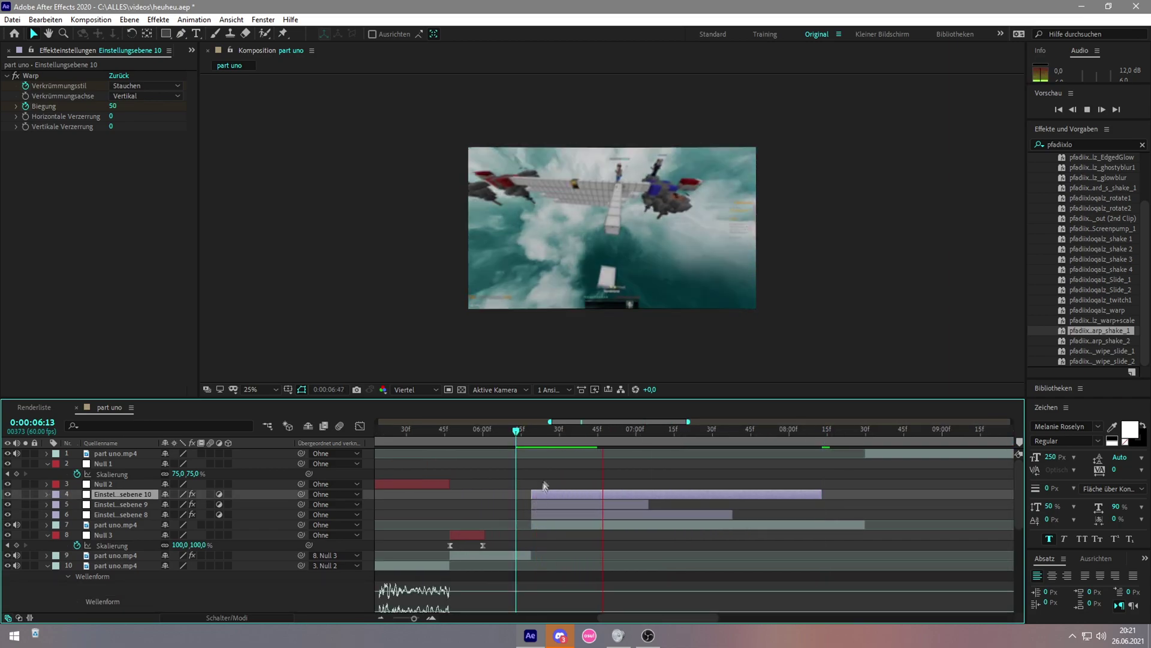
key(space)
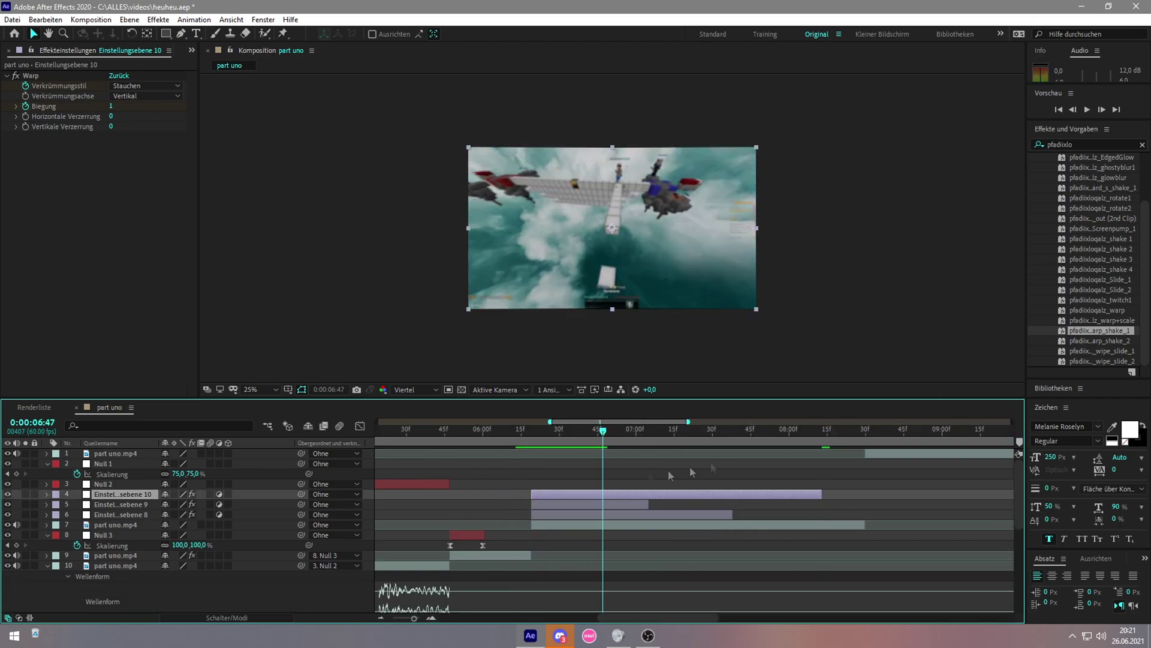
drag(536, 436, 531, 436)
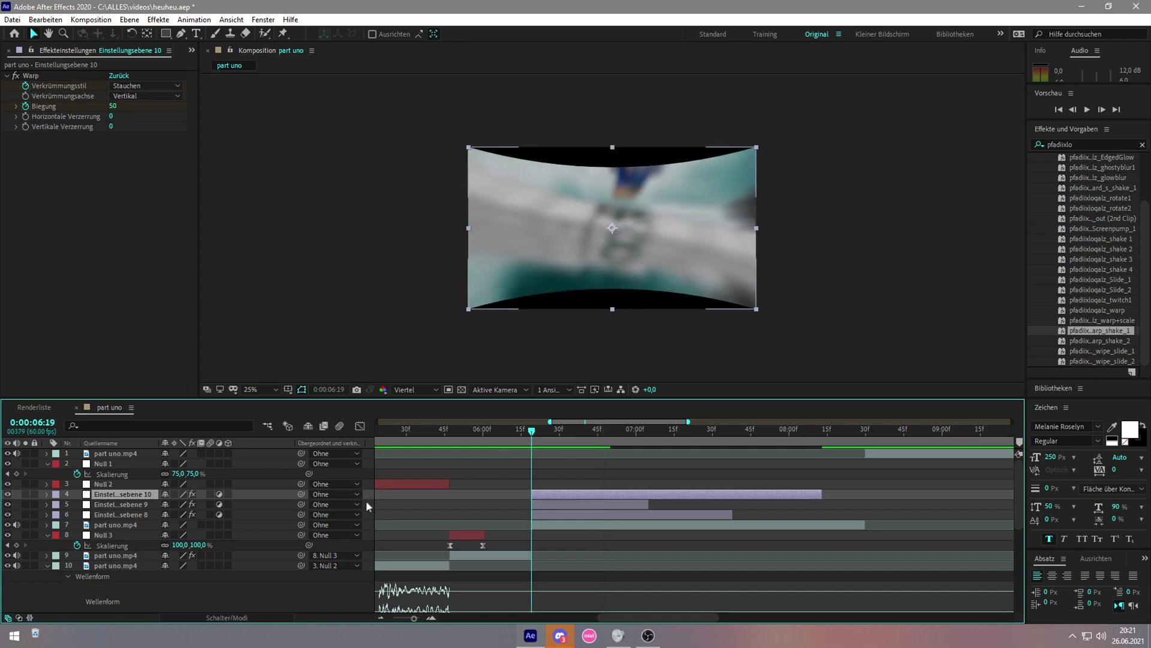
Step: Add an adjustment layer starting at 6:19 with the edge-detect preset, turning the clip purple
right_click(368, 507)
mouse_move(395, 366)
click(578, 460)
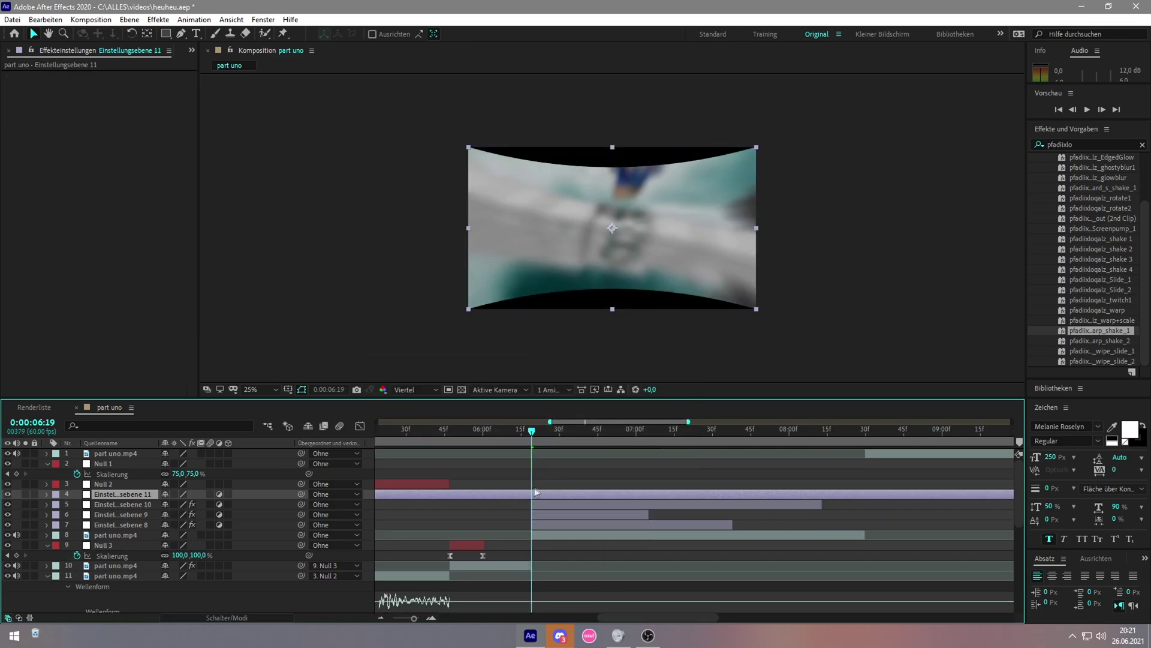
key(ctrl+shift+d)
click(509, 505)
key(Delete)
click(1099, 141)
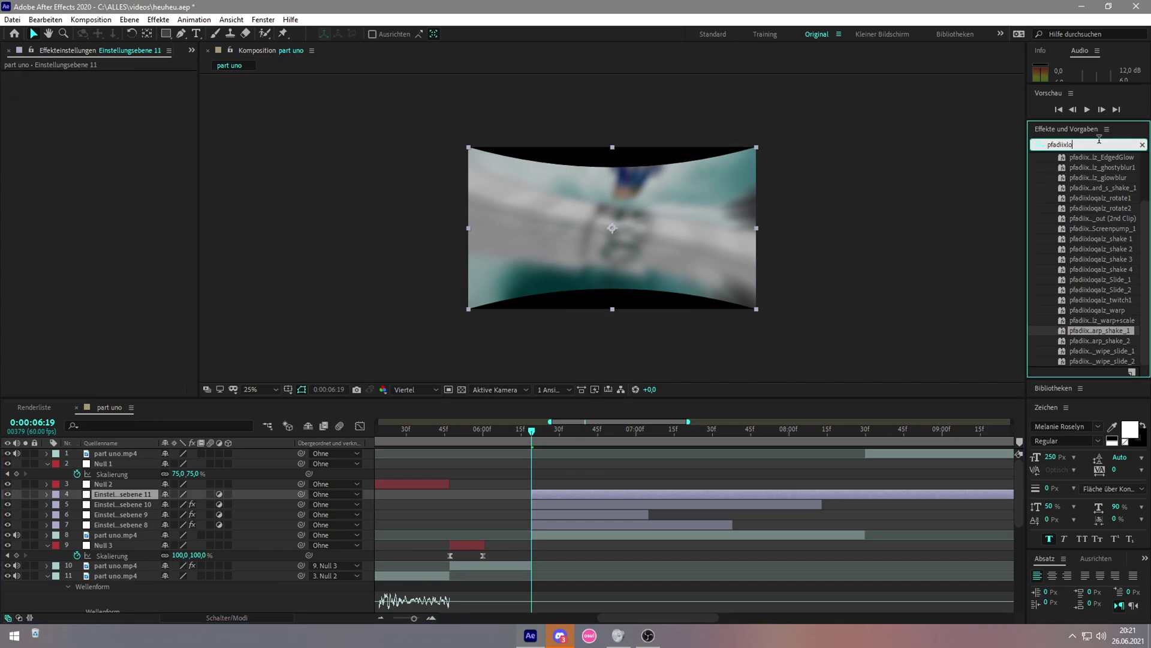
scroll(1089, 337, up, 2)
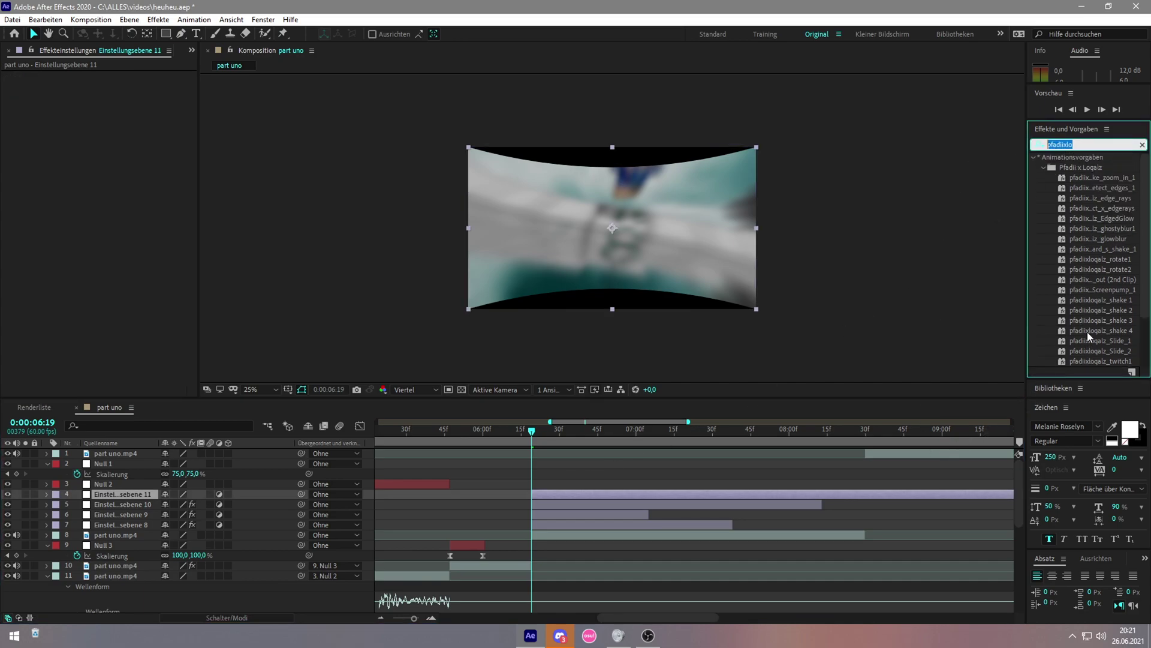
drag(1099, 188, 631, 495)
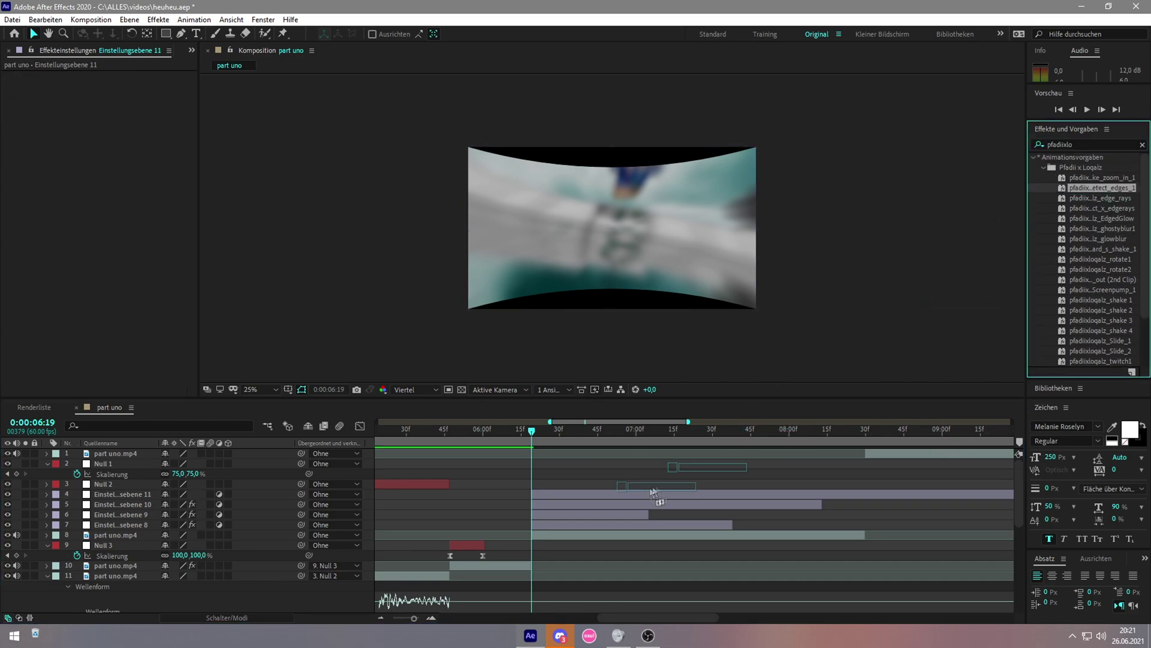
Step: Add one more adjustment layer, Einstellungsebene 12
right_click(372, 496)
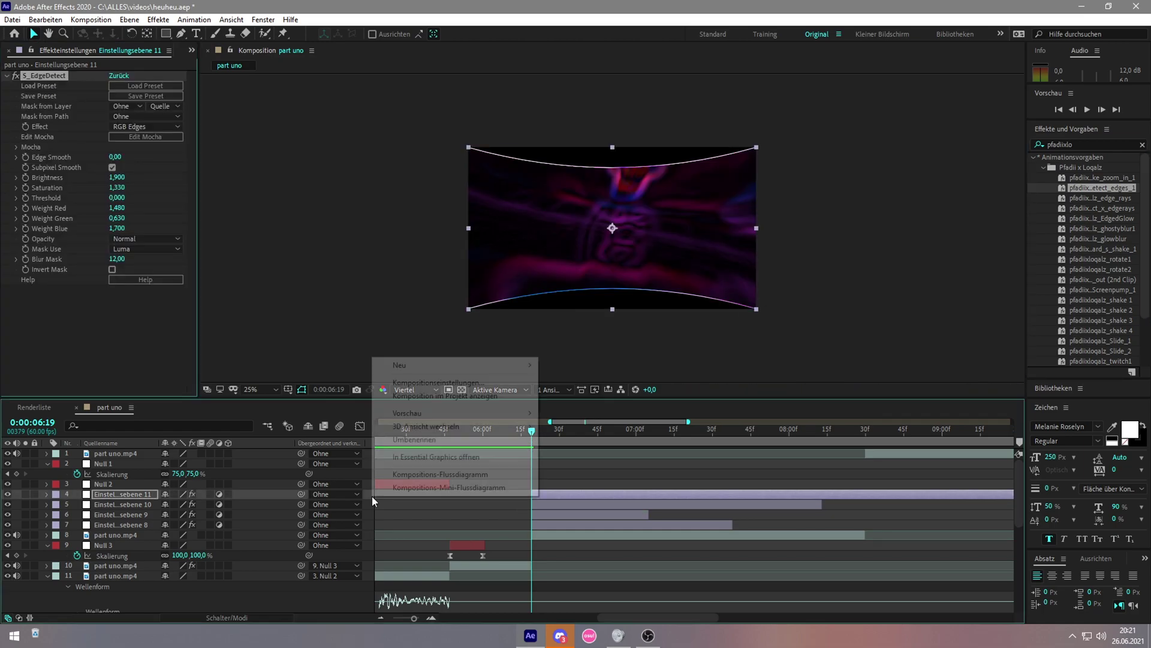
mouse_move(455, 365)
click(592, 465)
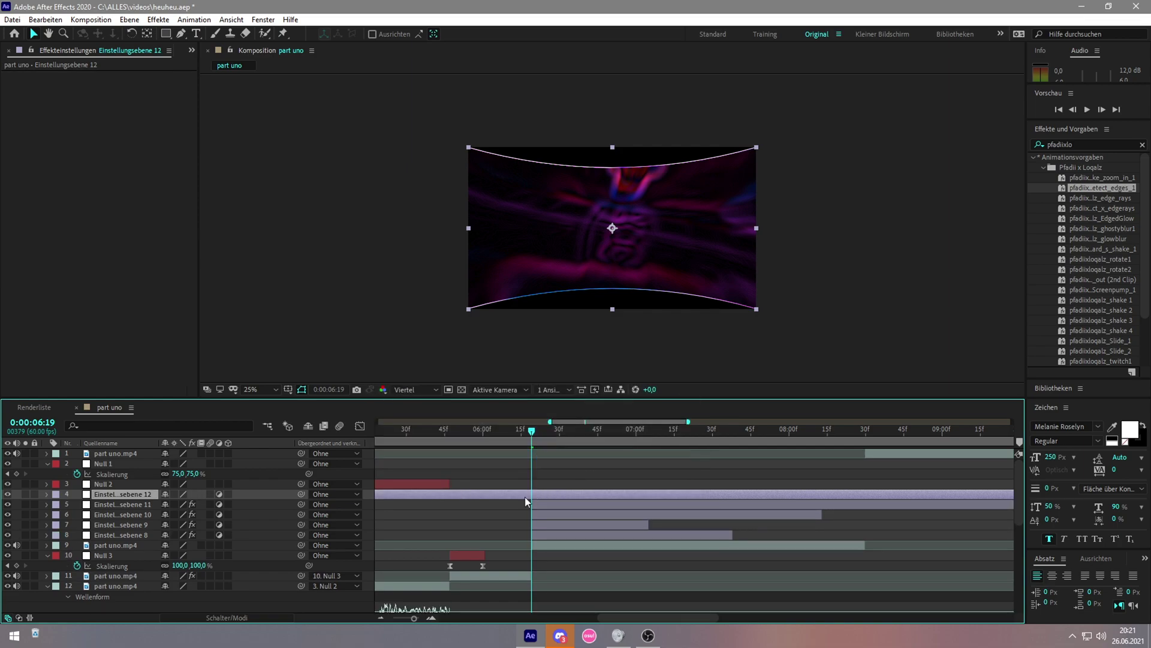
Step: Start Einstellungsebene 12 at 6:19 and apply the edge-rays preset to it
key(ctrl+shift+d)
click(518, 502)
key(Delete)
double_click(570, 489)
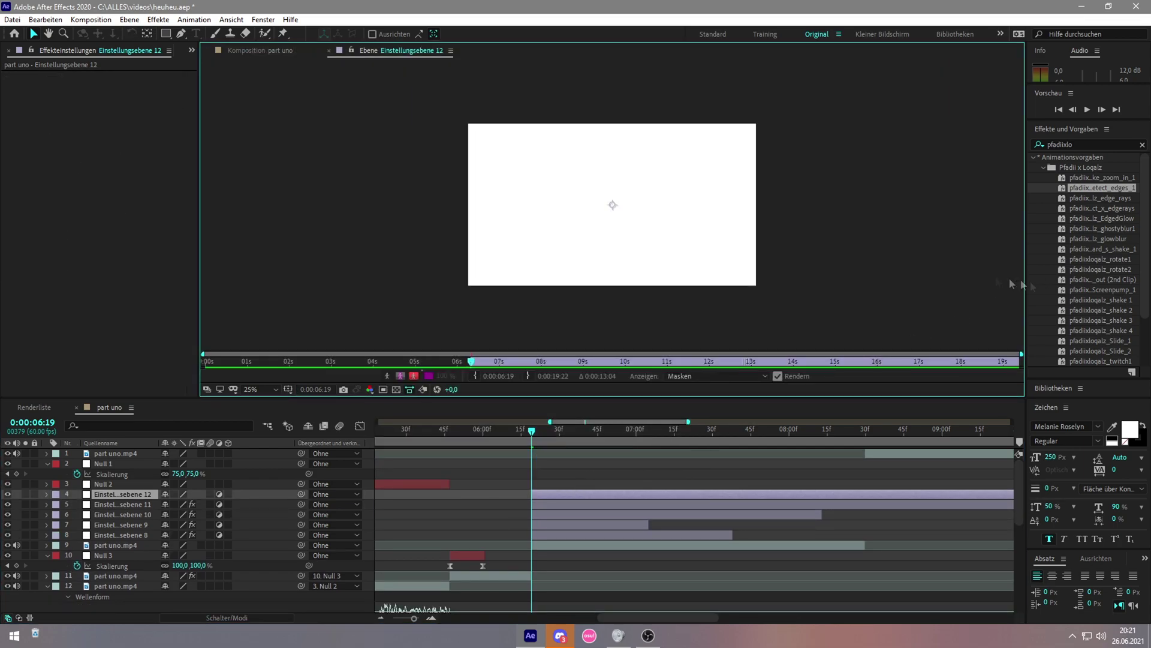
click(329, 50)
drag(1088, 198, 561, 490)
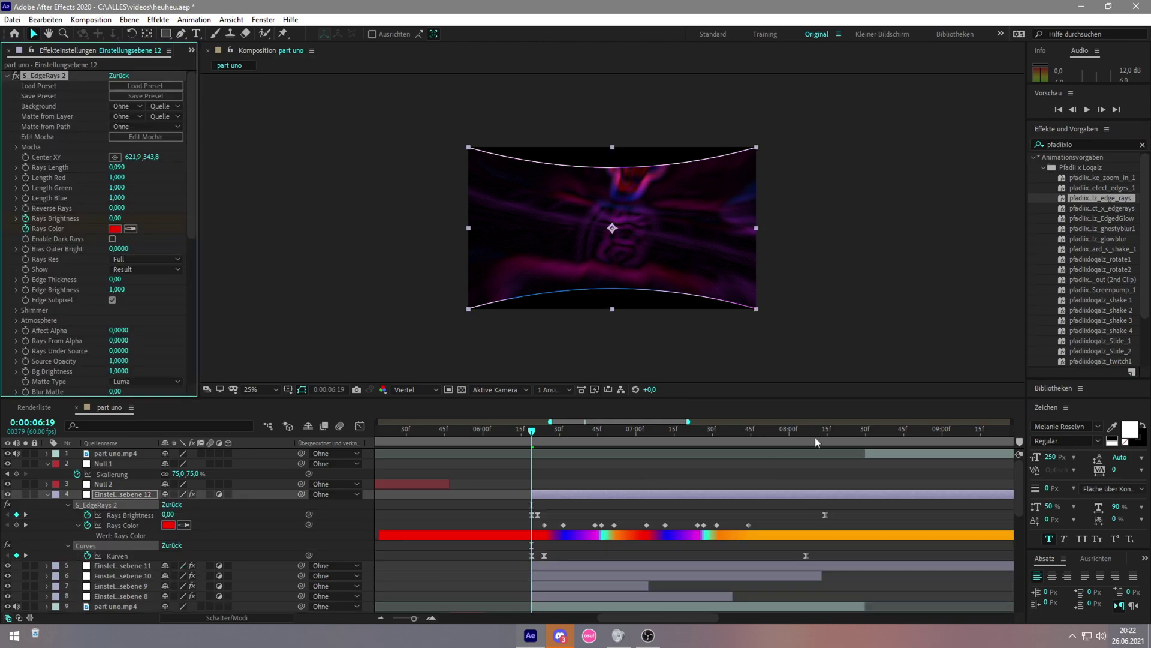
Step: Split the edge-rays layer at 8:15 and delete the later part
click(826, 430)
key(ctrl+shift+d)
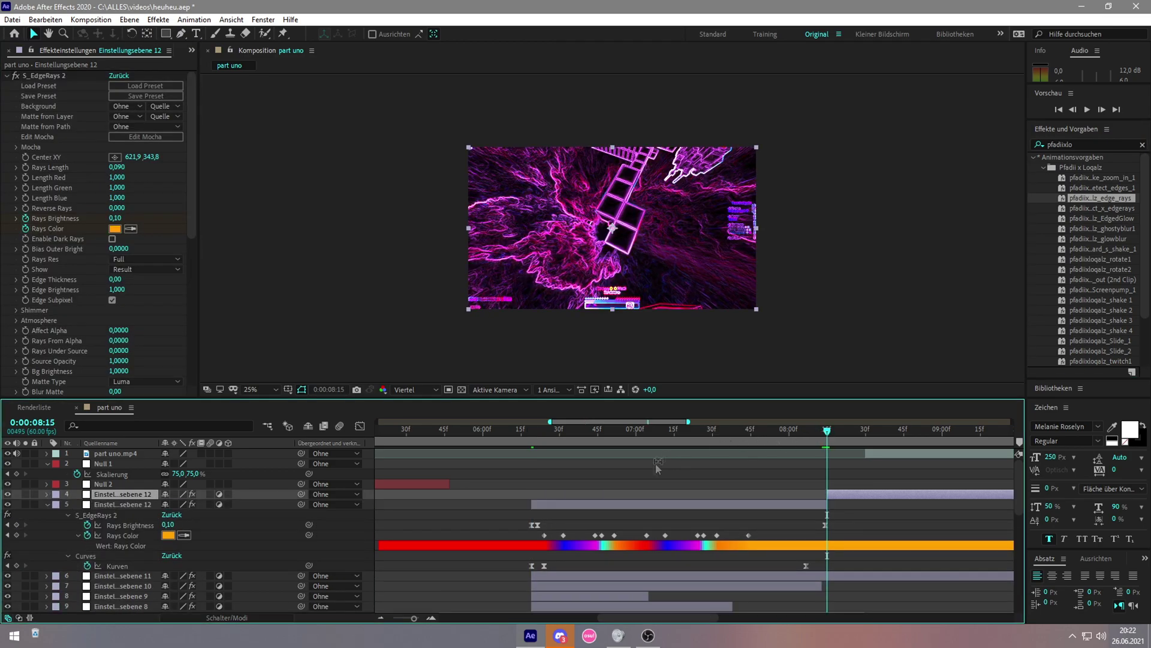
key(Delete)
click(548, 565)
scroll(549, 553, down, 3)
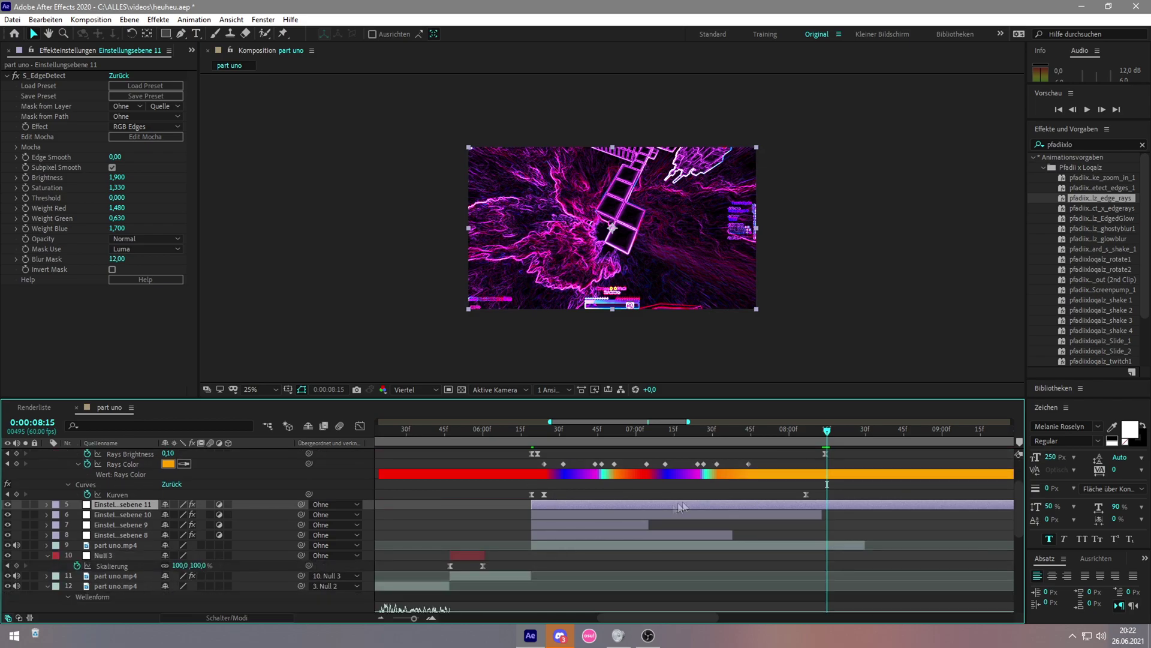
drag(740, 440, 605, 433)
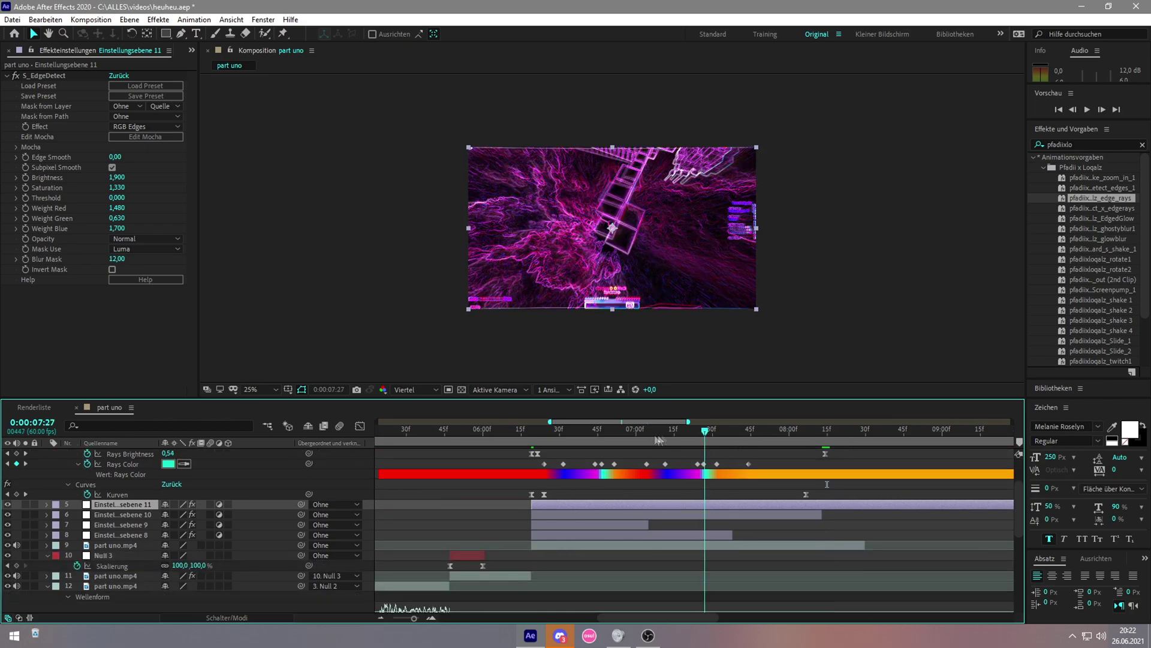
click(577, 549)
Step: Trim the edge-detect adjustment layer Einstellungsebene 11 so it ends at 6:40
key(l)
key(l)
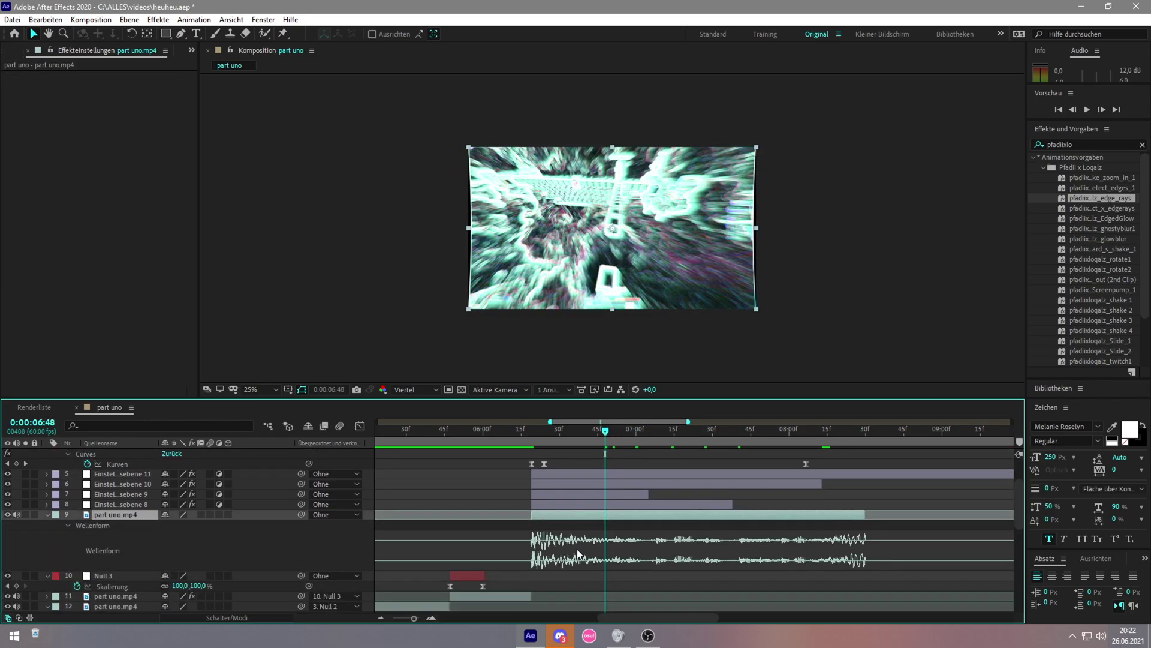
scroll(576, 548, down, 2)
scroll(577, 522, up, 3)
click(491, 430)
scroll(585, 497, down, 2)
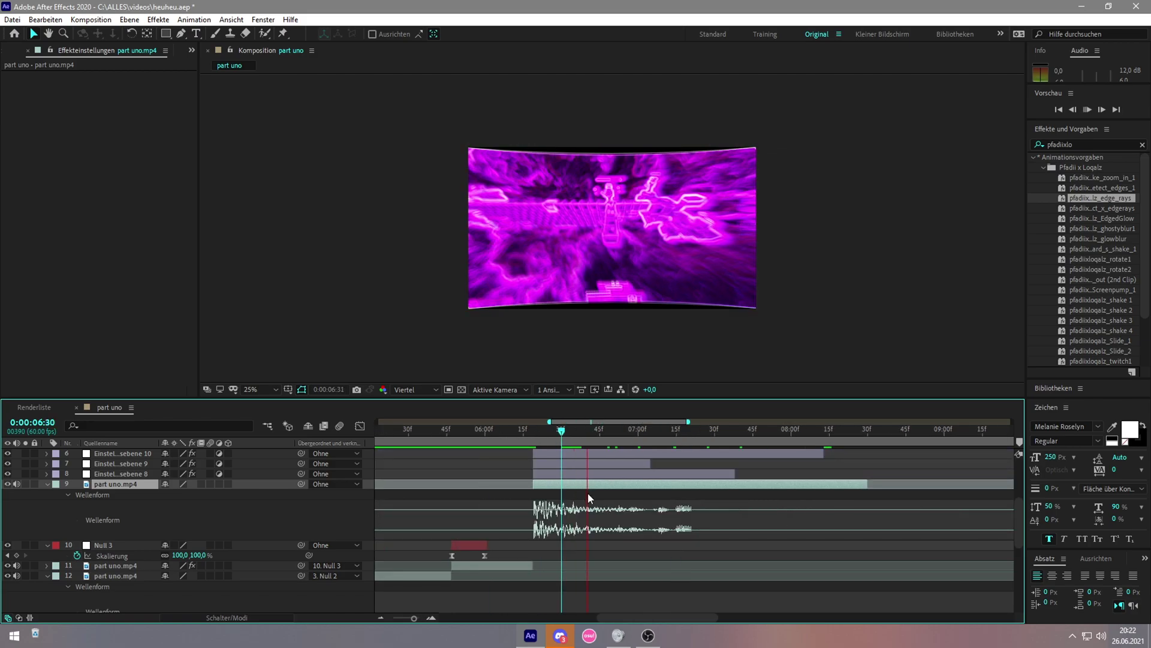
click(550, 430)
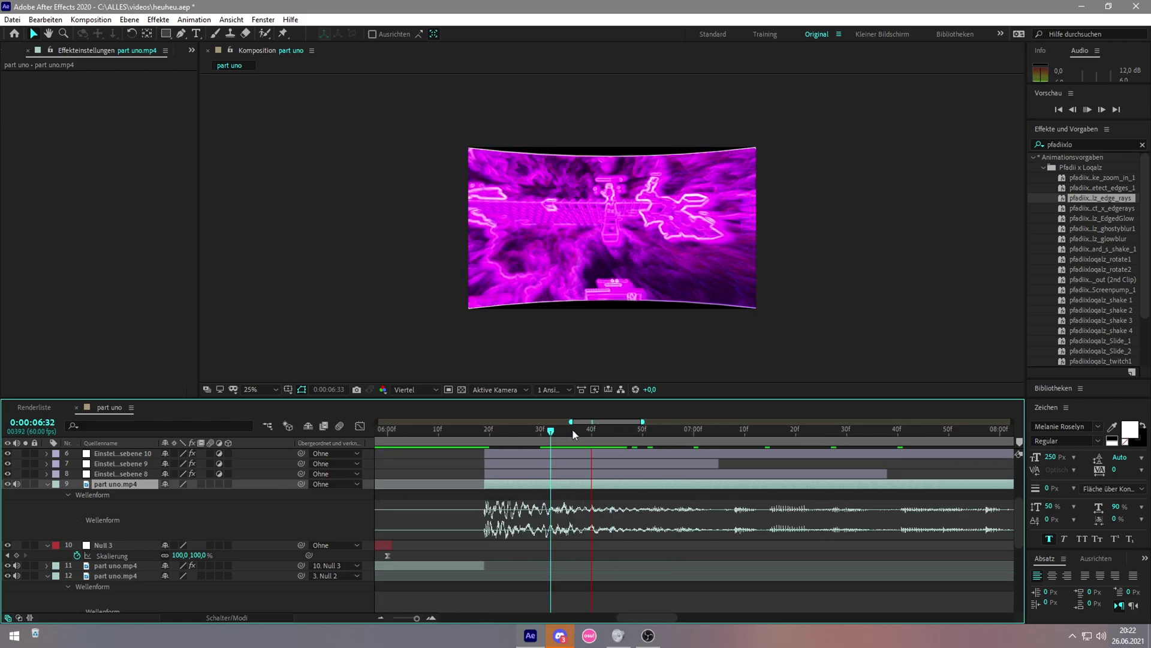
drag(551, 432, 592, 431)
scroll(583, 499, up, 1)
scroll(582, 497, up, 1)
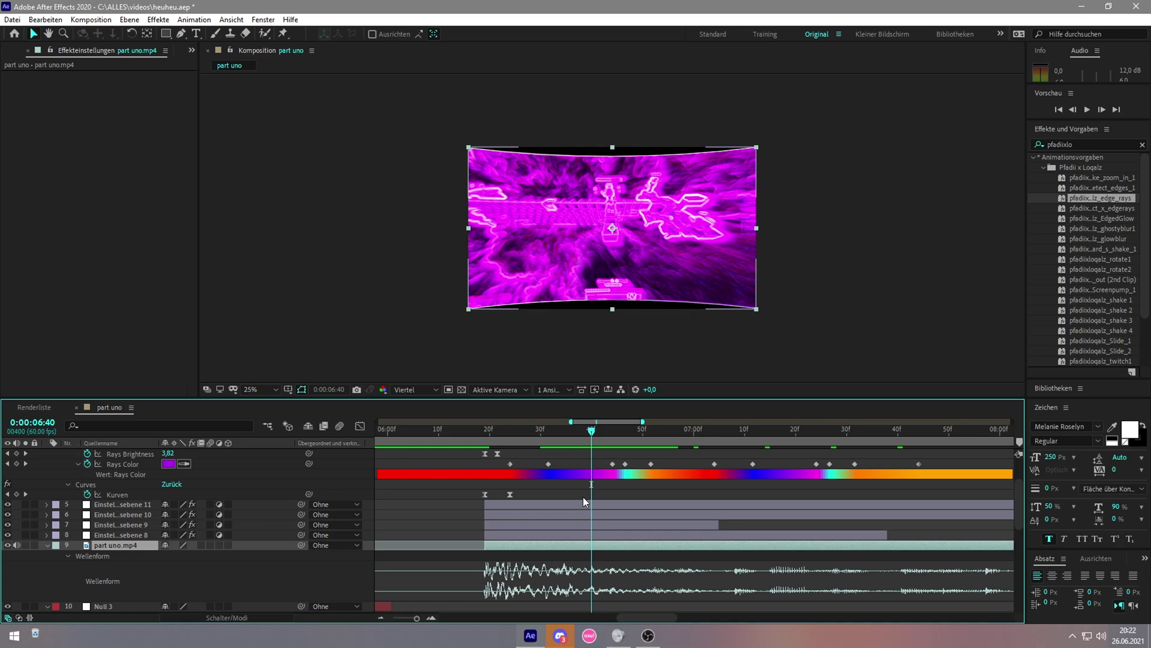
click(580, 501)
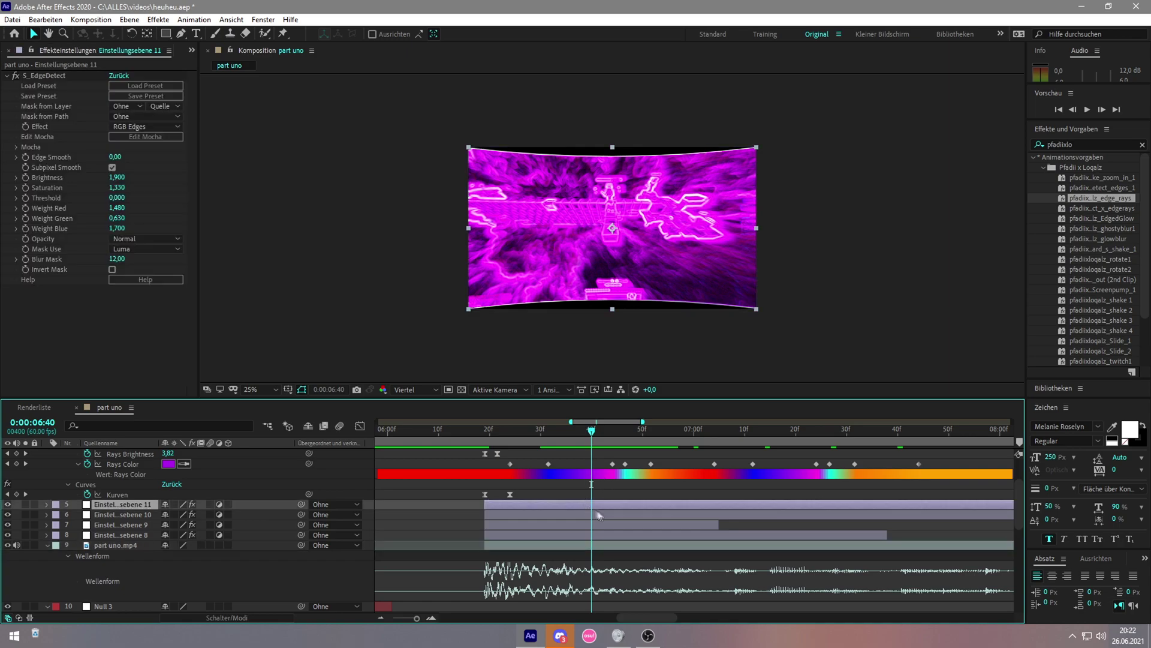
key(alt+bracketright)
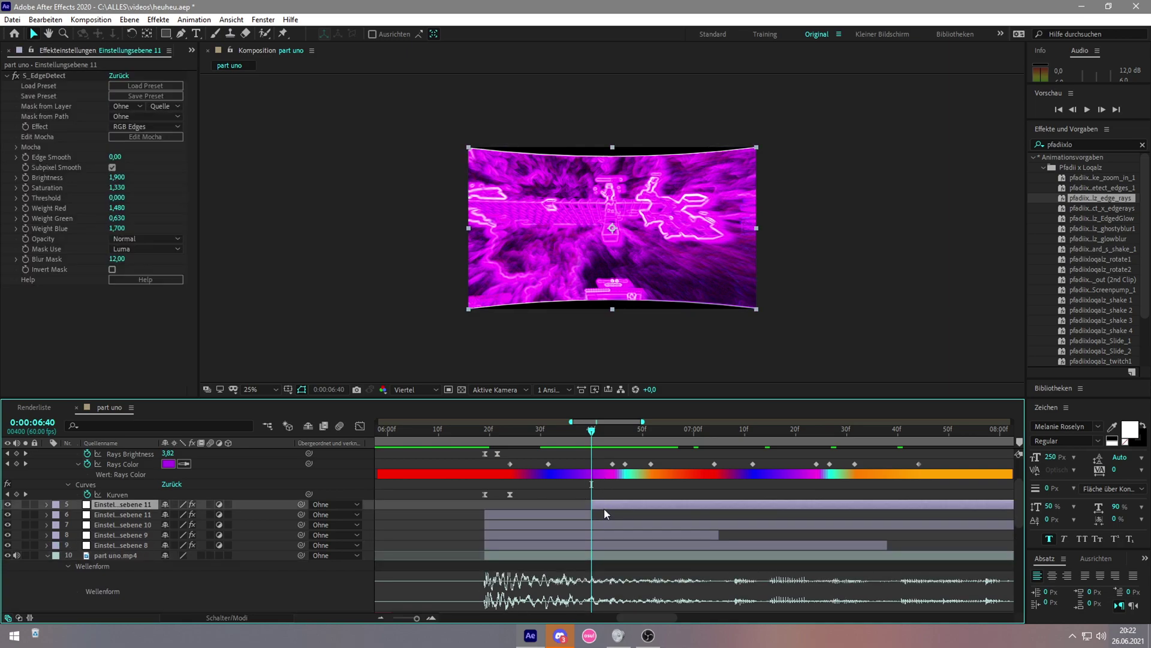
Step: Select the edge-rays layer, move the playhead to 6:24, and select the warp adjustment layer
scroll(601, 511, up, 2)
click(599, 494)
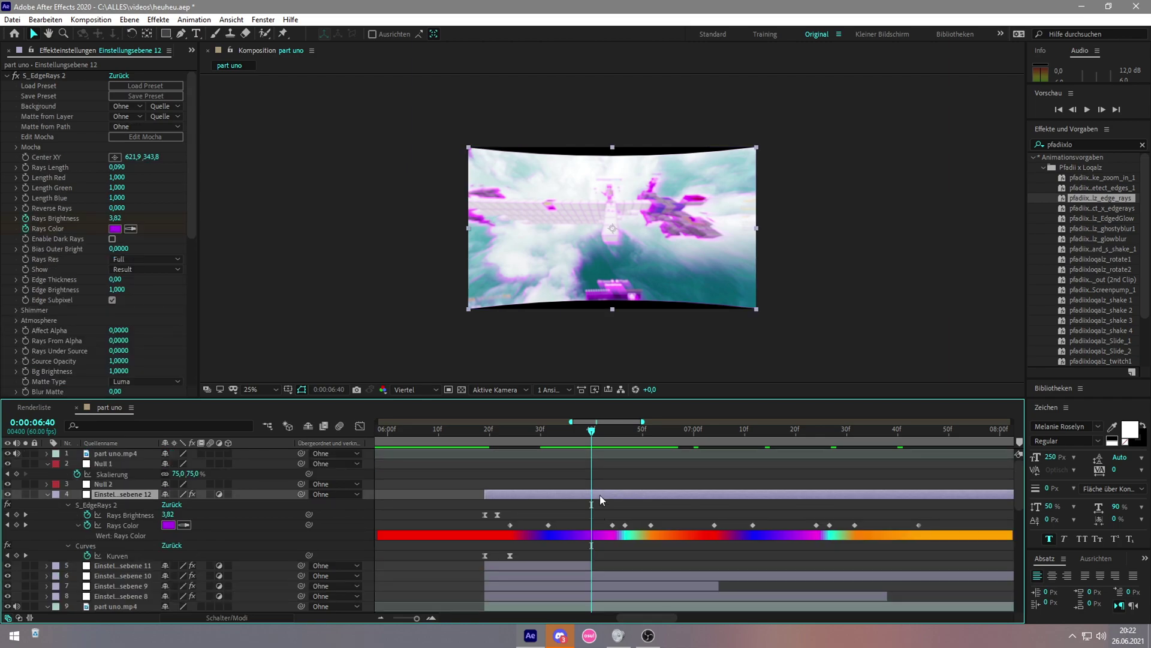
scroll(600, 494, down, 3)
click(490, 431)
drag(490, 430, 510, 428)
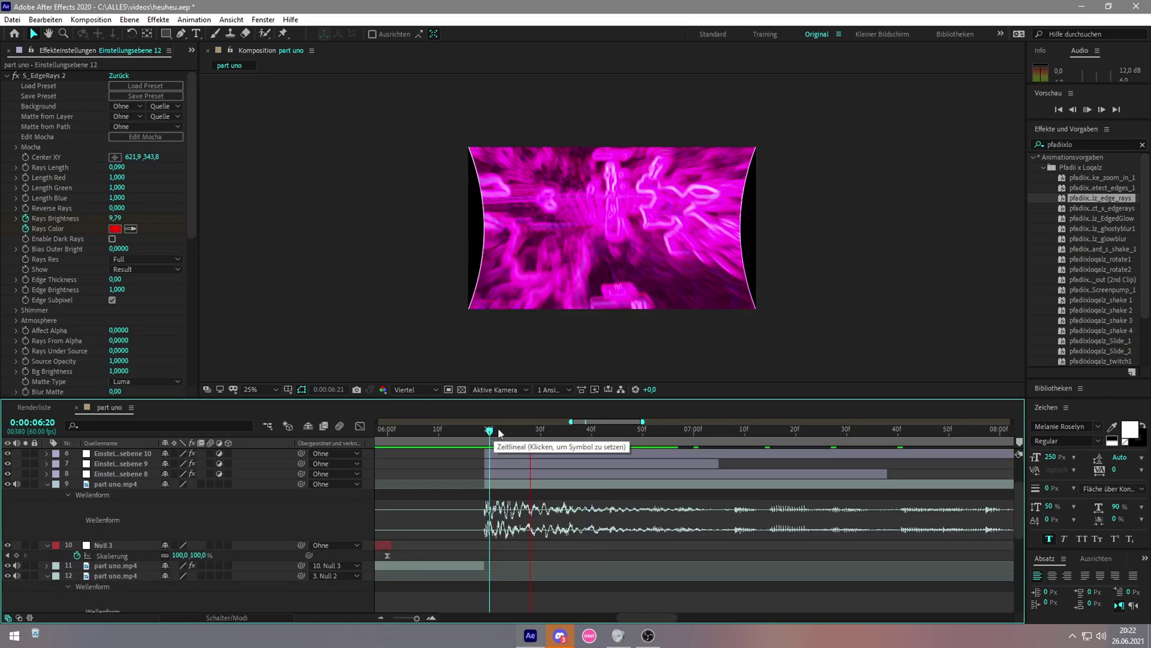
scroll(520, 463, up, 2)
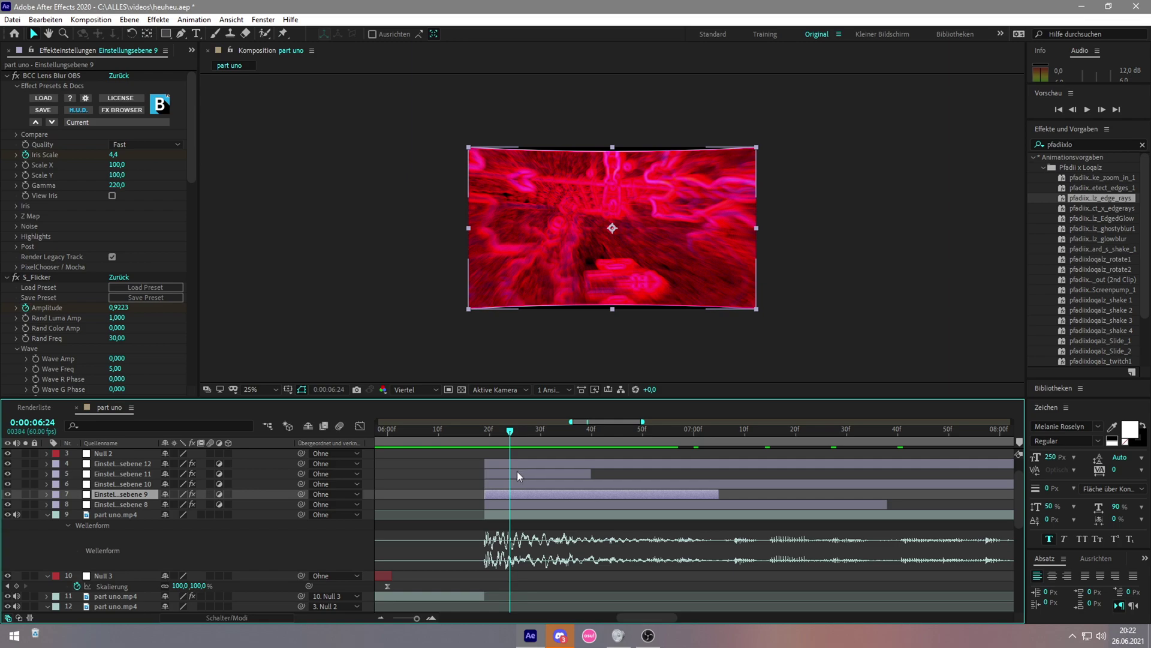
click(517, 483)
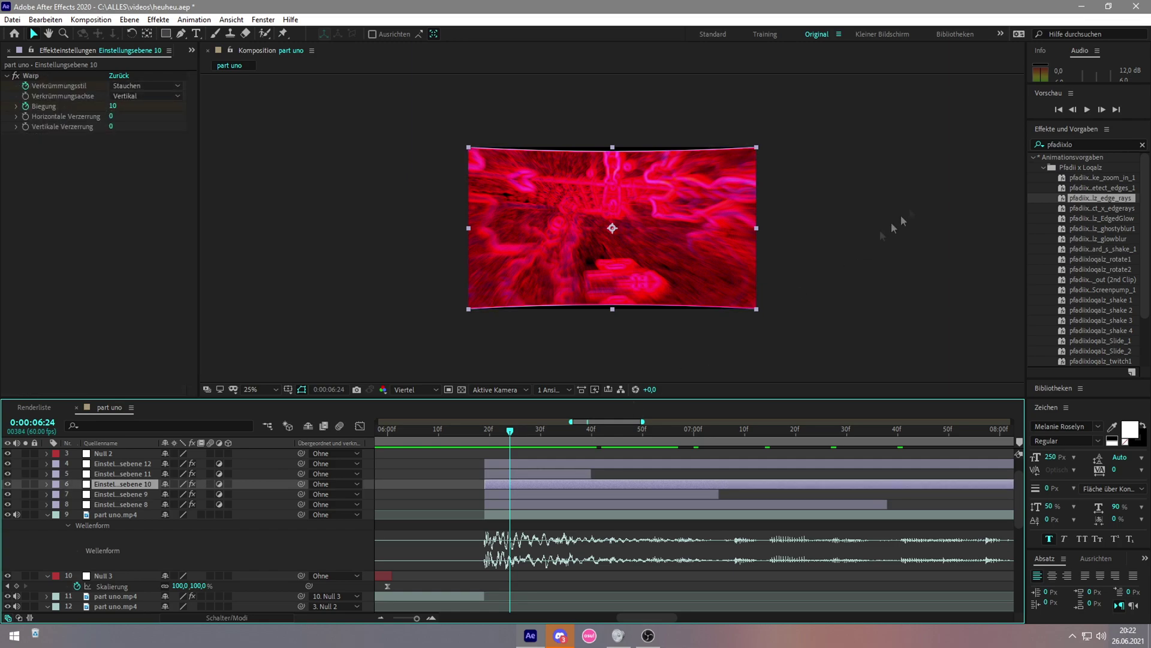
Step: Apply the Motion Tile effect to Einstellungsebene 10
click(1087, 144)
text(motion)
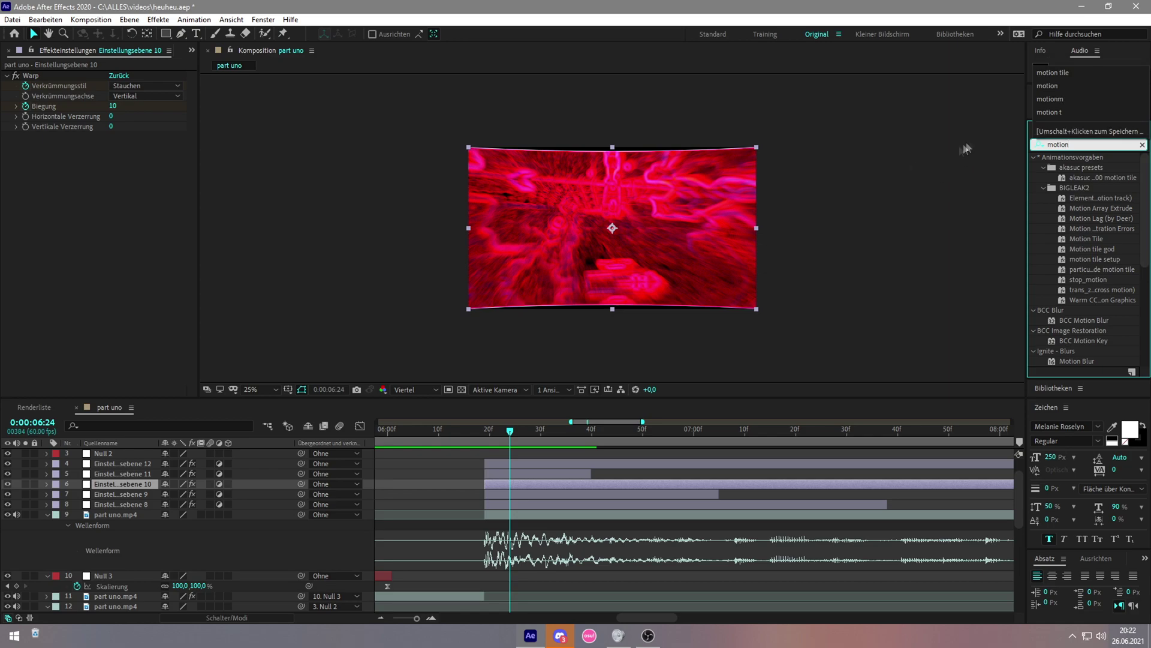
click(1068, 74)
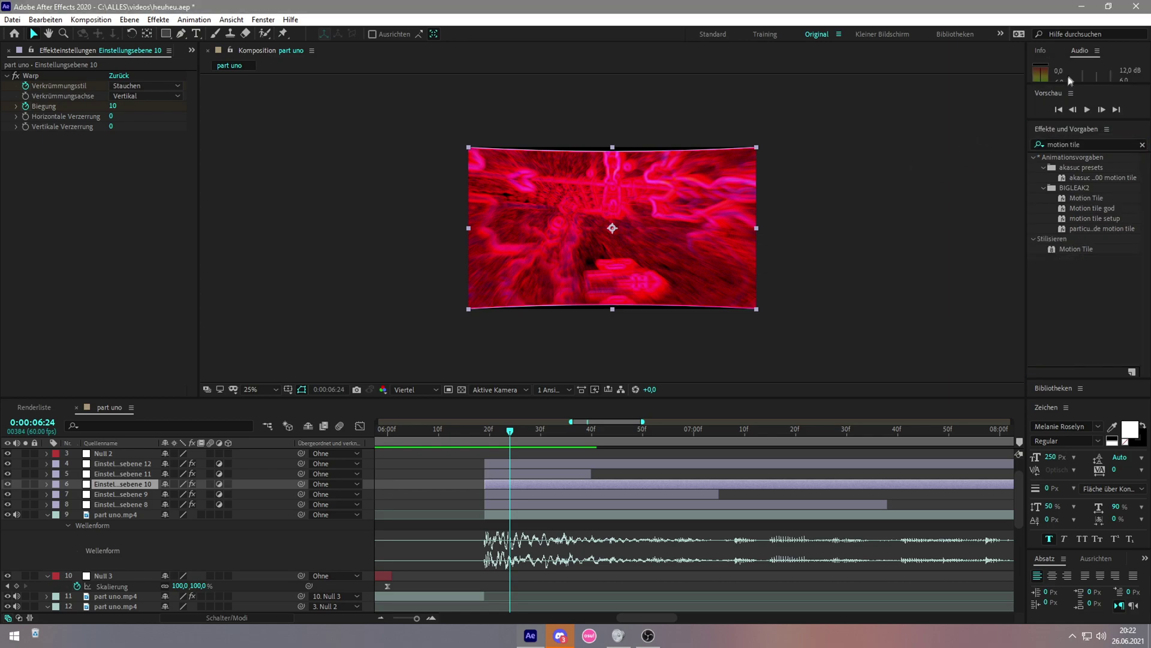
drag(1075, 249, 611, 483)
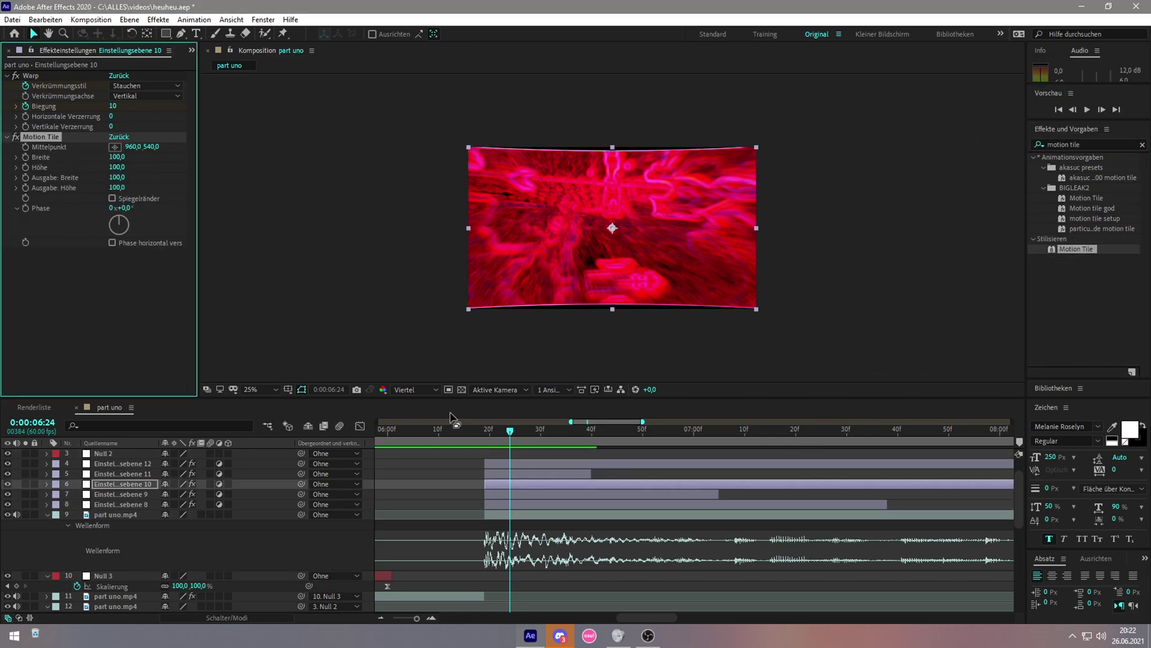
Step: Move Motion Tile above Warp and set its output width and height to 250
drag(37, 137, 37, 75)
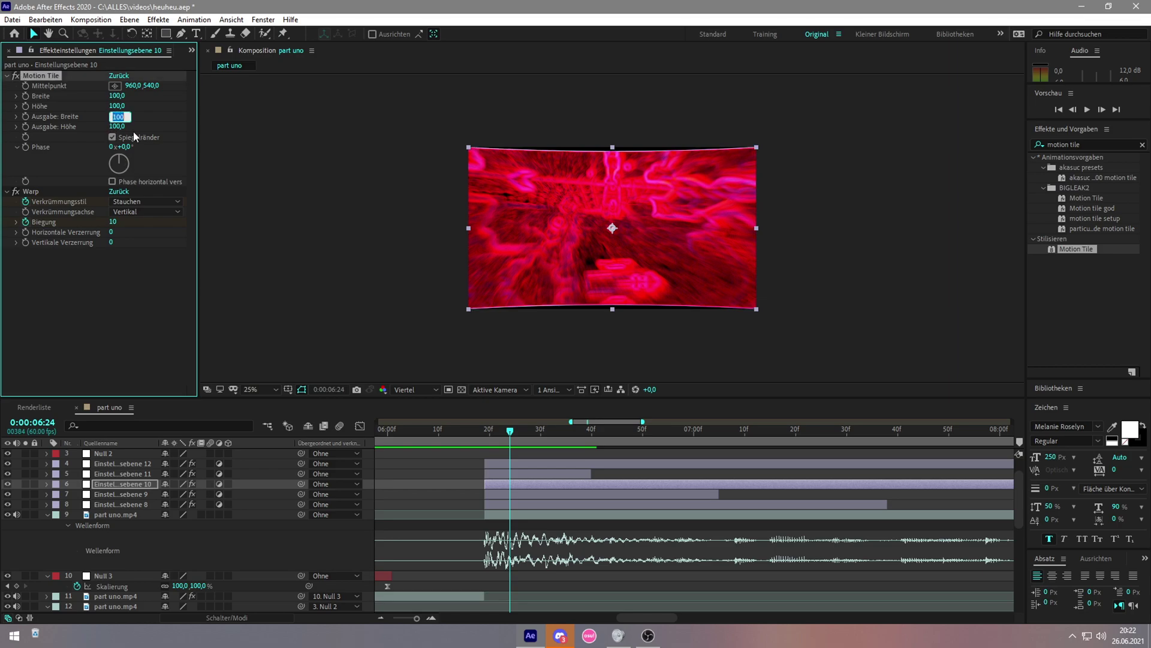
key(Tab)
text(250)
click(311, 282)
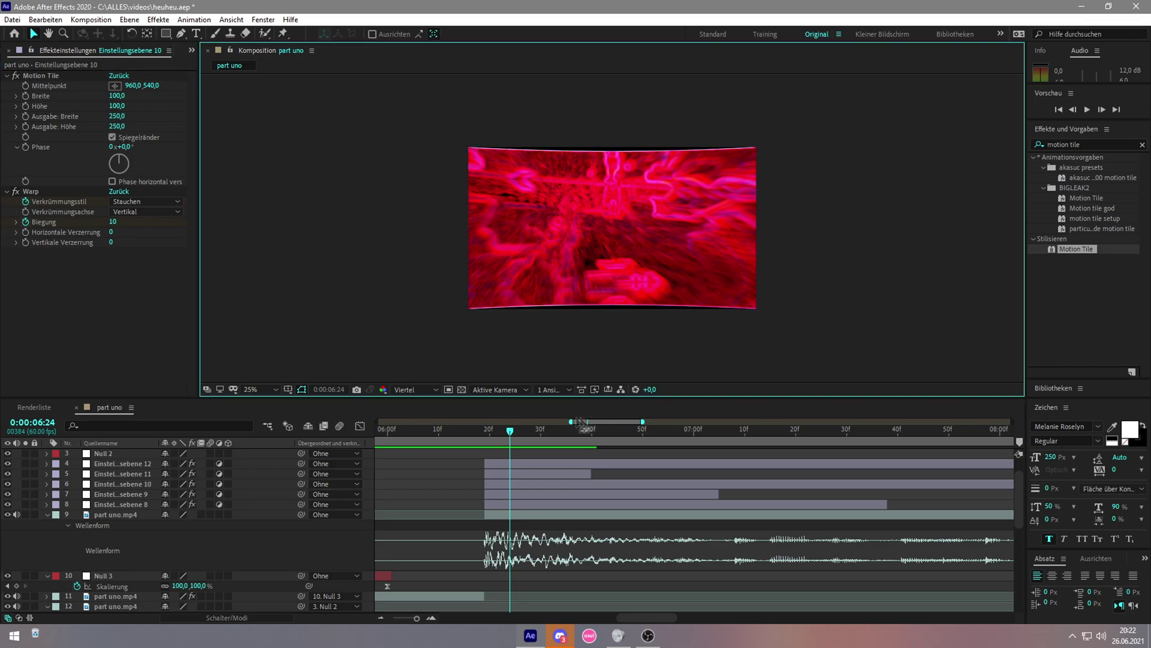
scroll(517, 435, down, 3)
click(520, 433)
key(space)
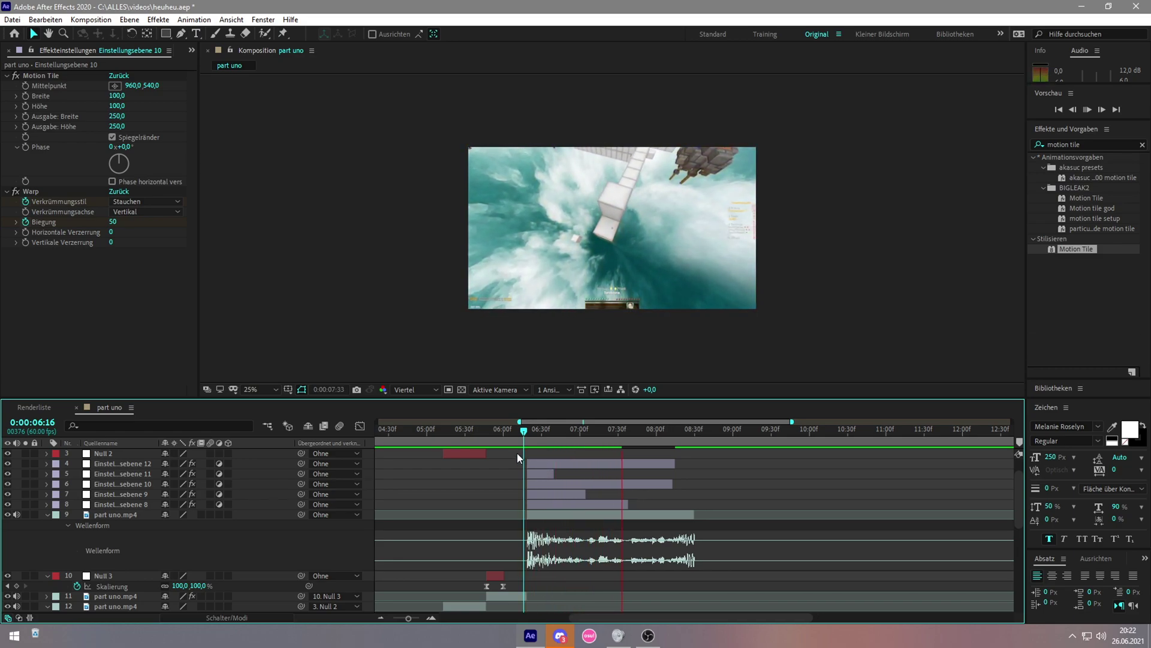
click(517, 433)
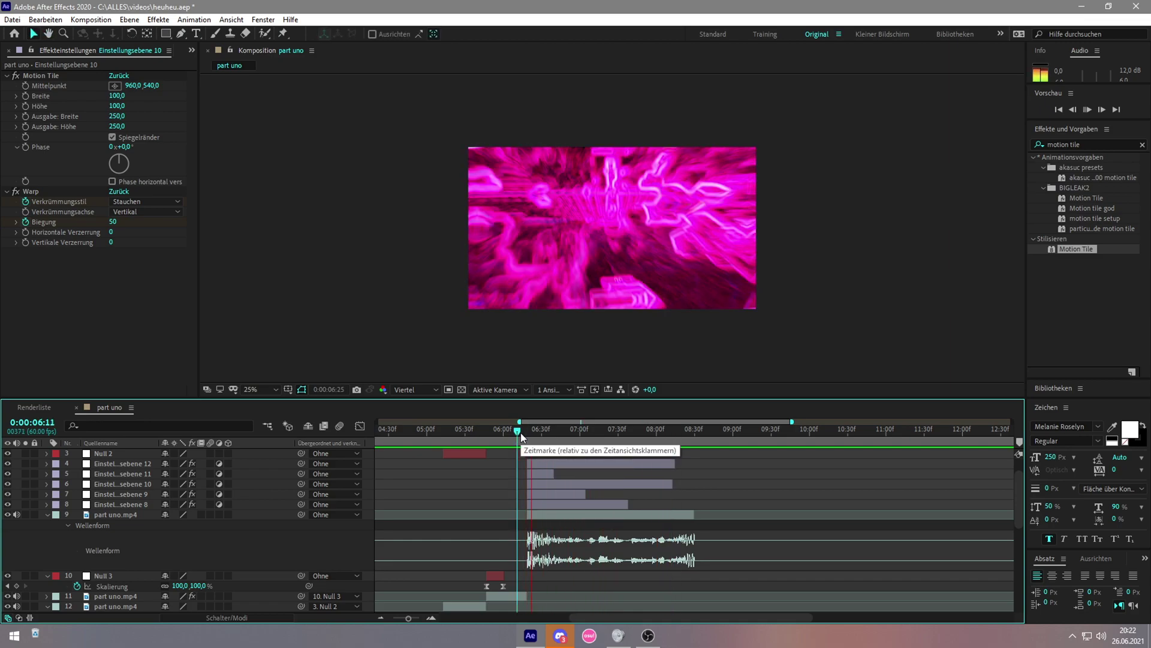
drag(526, 433, 557, 433)
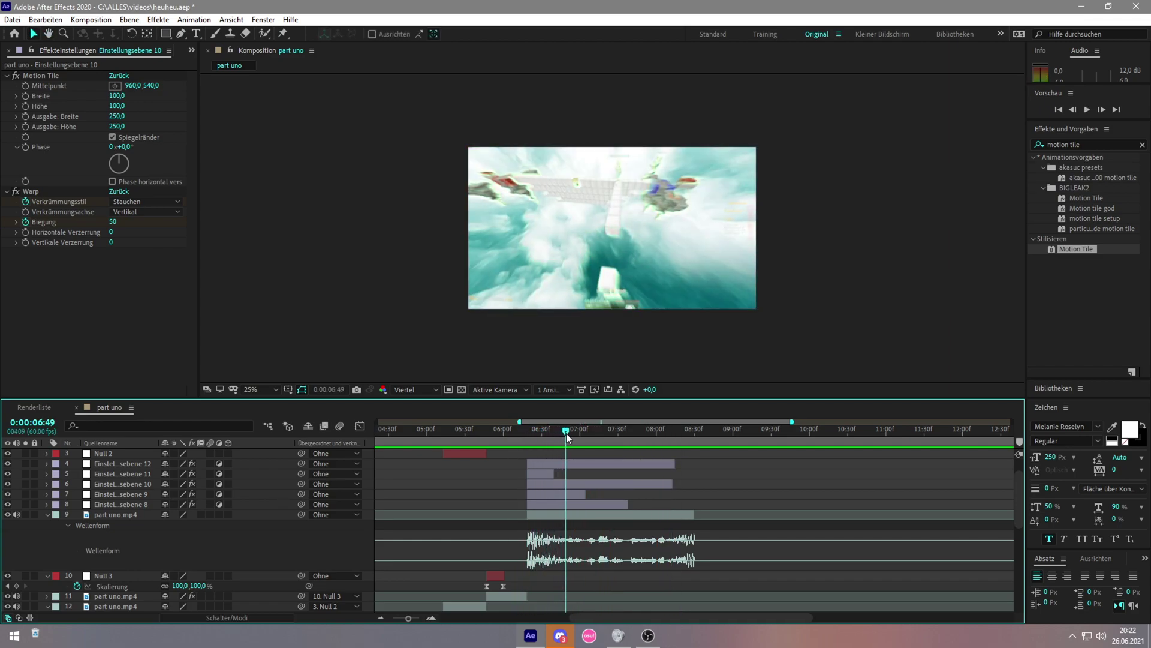
double_click(564, 495)
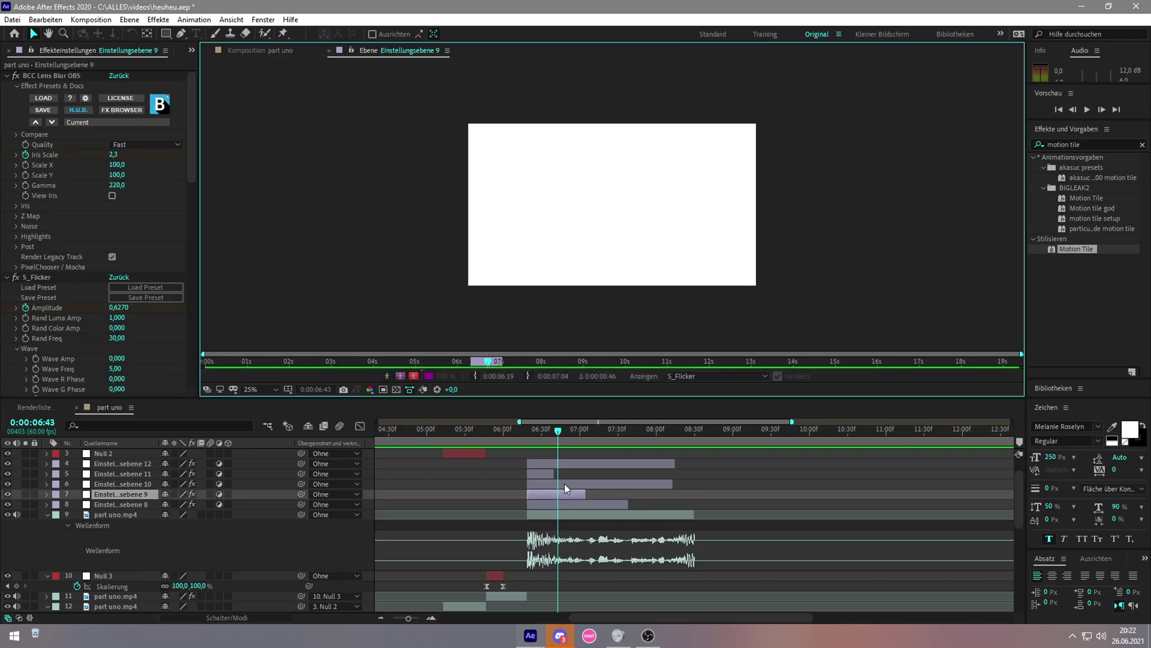
click(330, 53)
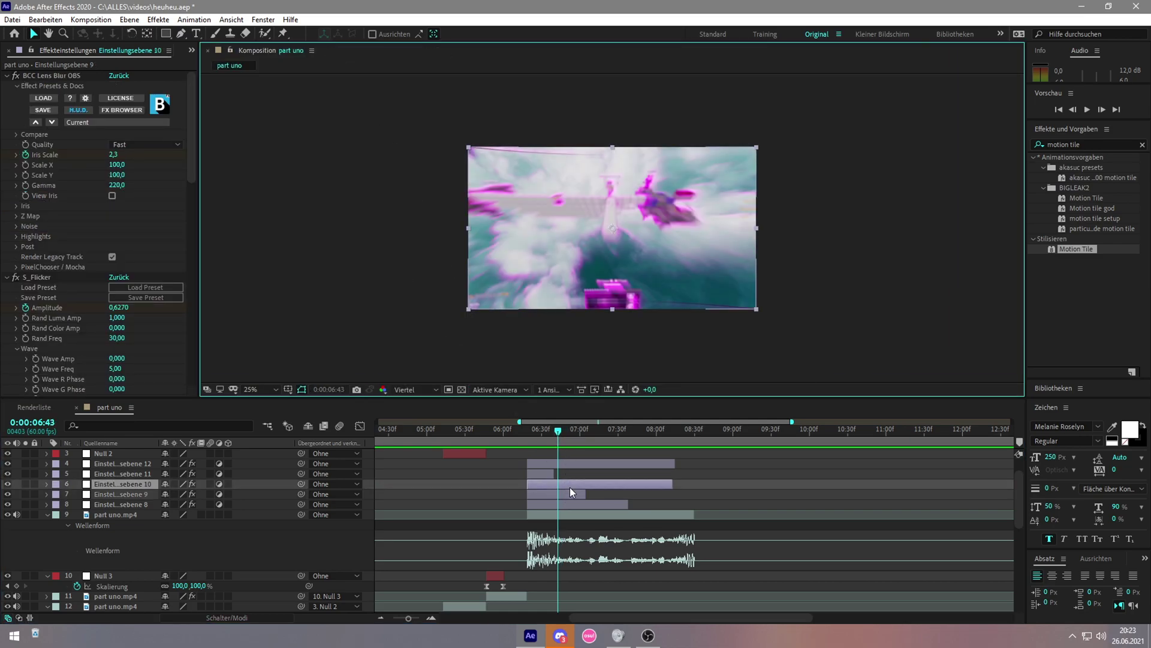
Step: Move Einstellungsebene 10 below Einstellungsebene 9 and play back the transition
click(569, 486)
drag(99, 482, 101, 498)
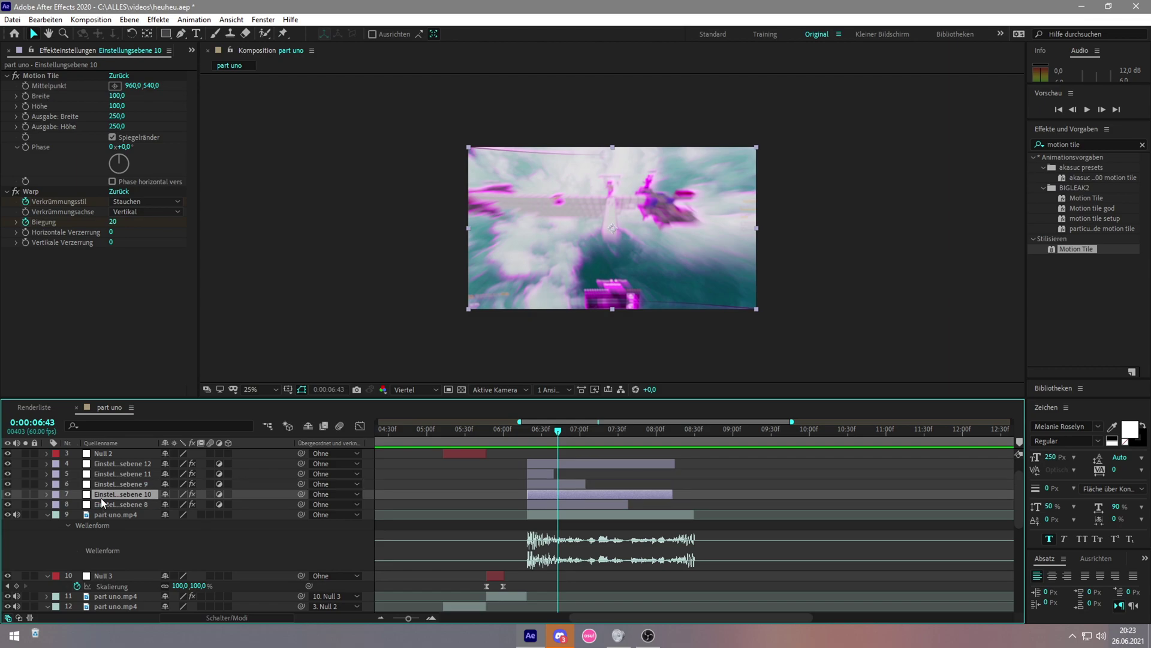
click(524, 430)
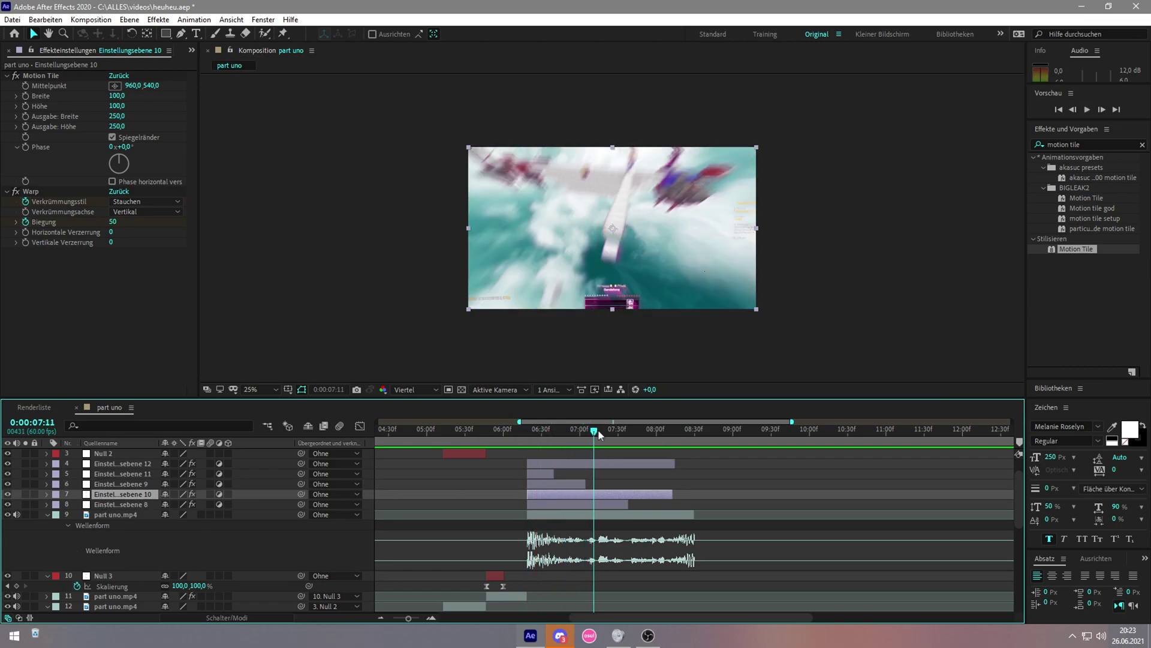
key(space)
Step: Preview the transition again from 06:19, stopping at 06:40
click(528, 429)
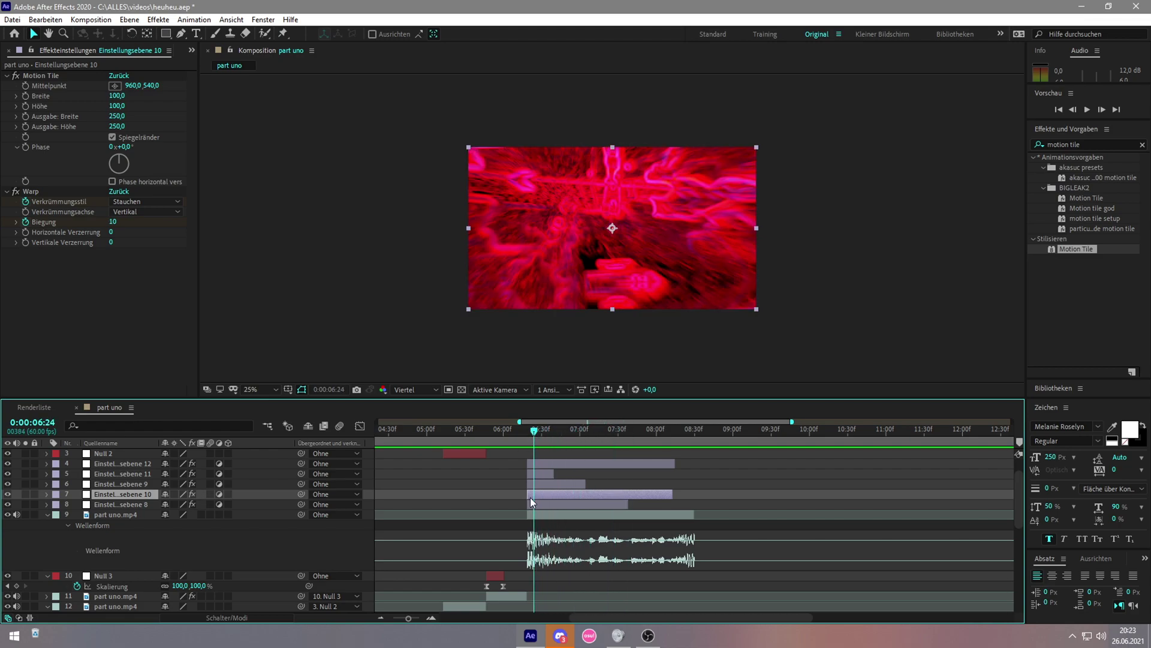
scroll(530, 498, up, 1)
click(523, 431)
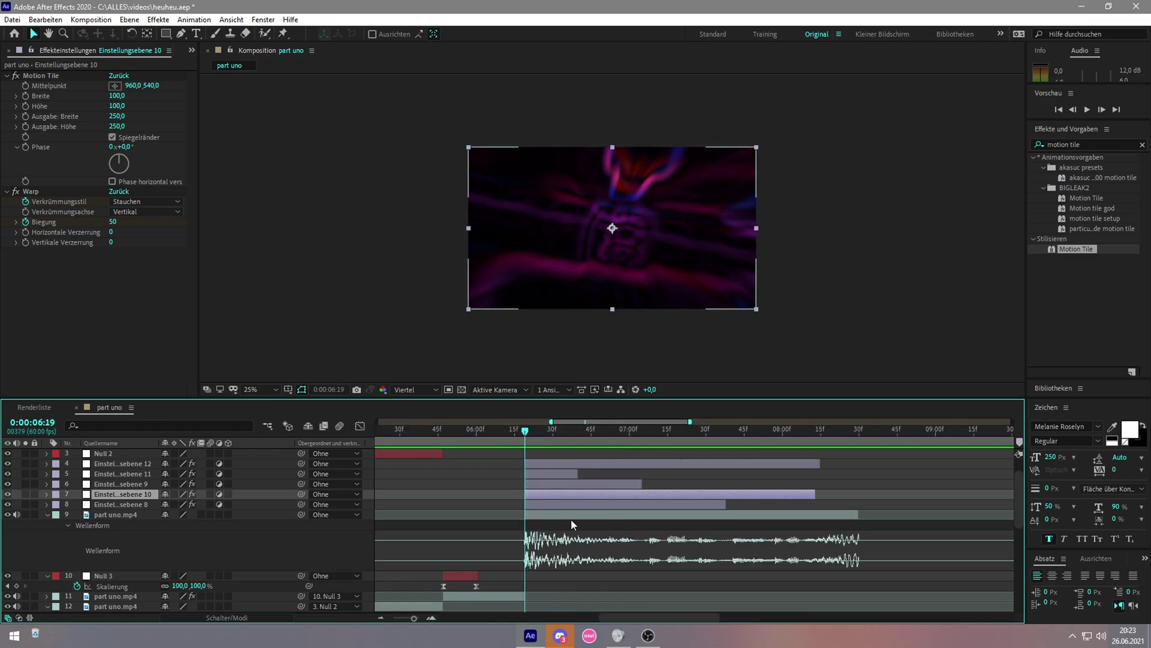
key(space)
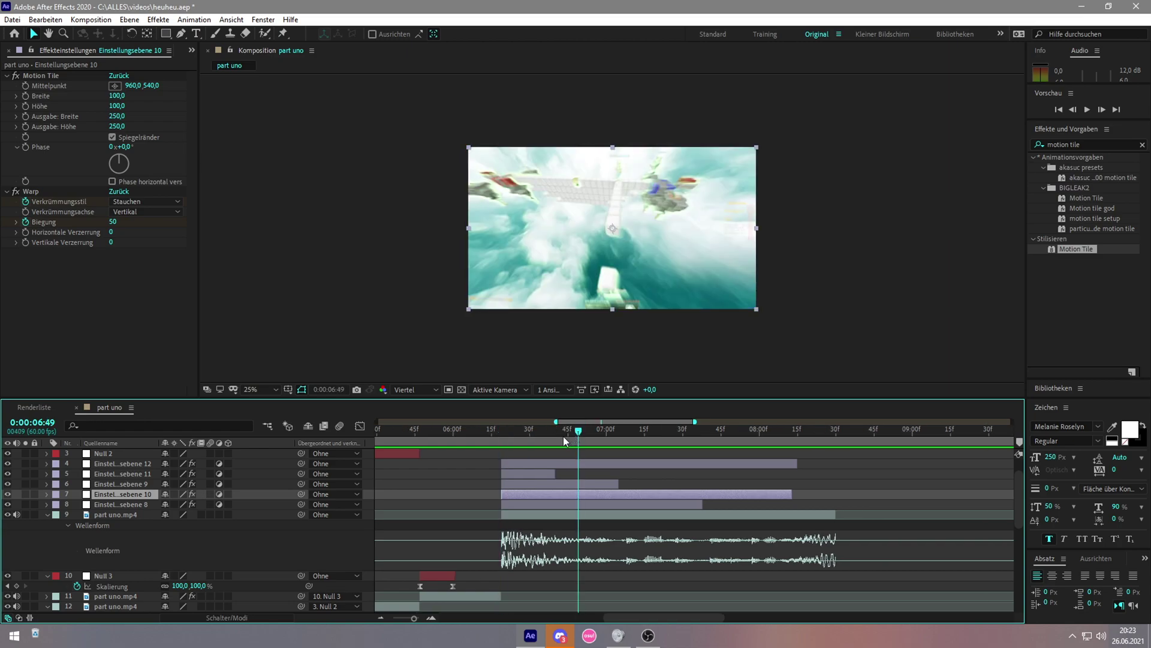
click(557, 429)
scroll(552, 520, up, 3)
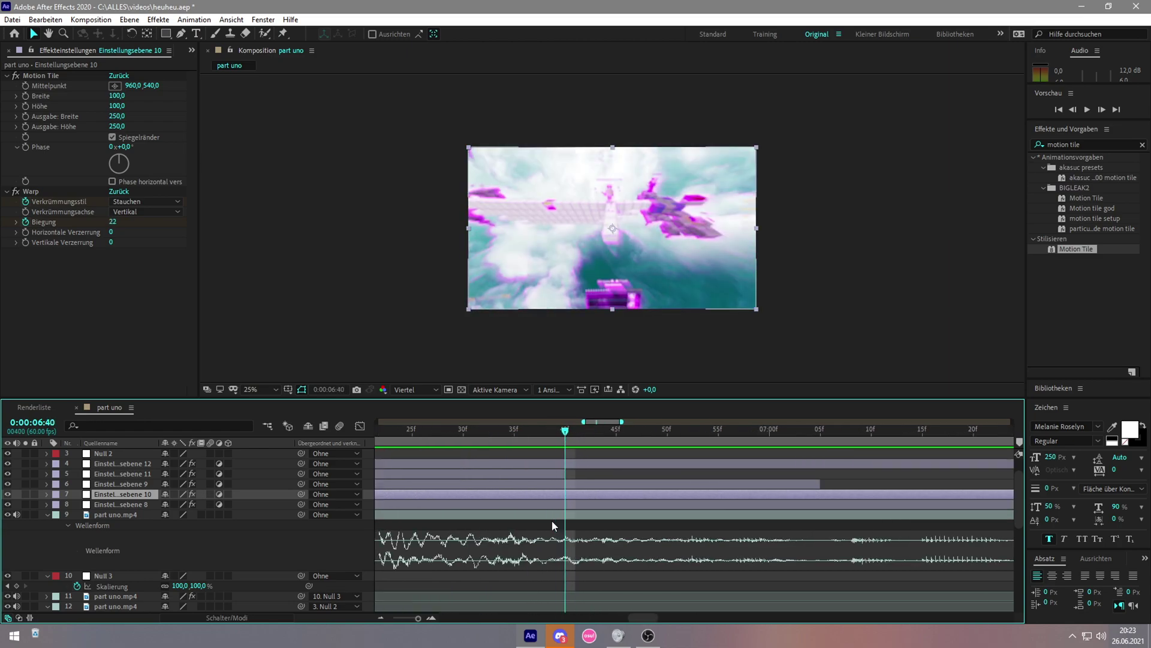
Step: Add a new adjustment layer, Einstellungsebene 13, above the part uno.mp4 clip
click(551, 517)
right_click(368, 517)
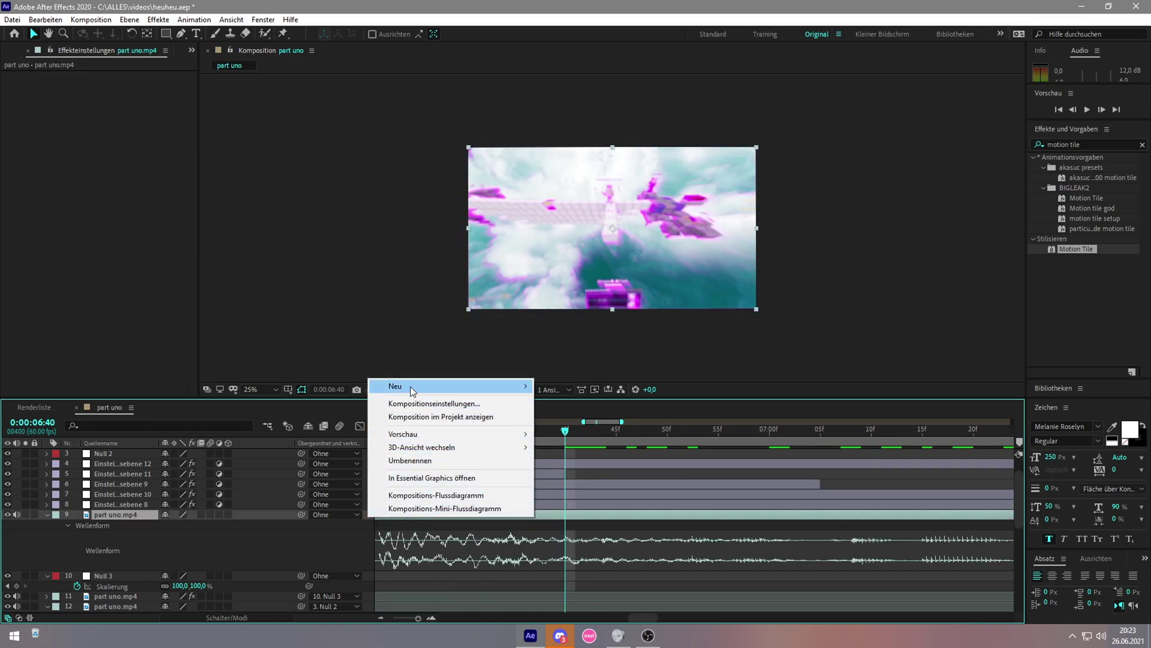
click(591, 501)
click(464, 485)
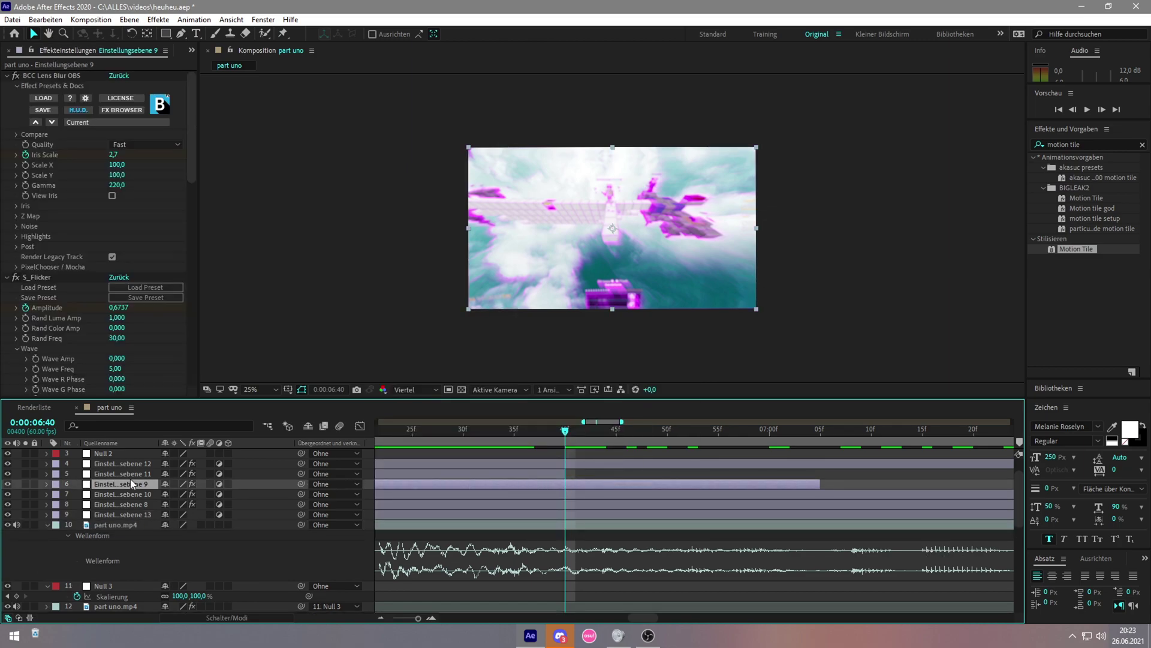
click(520, 514)
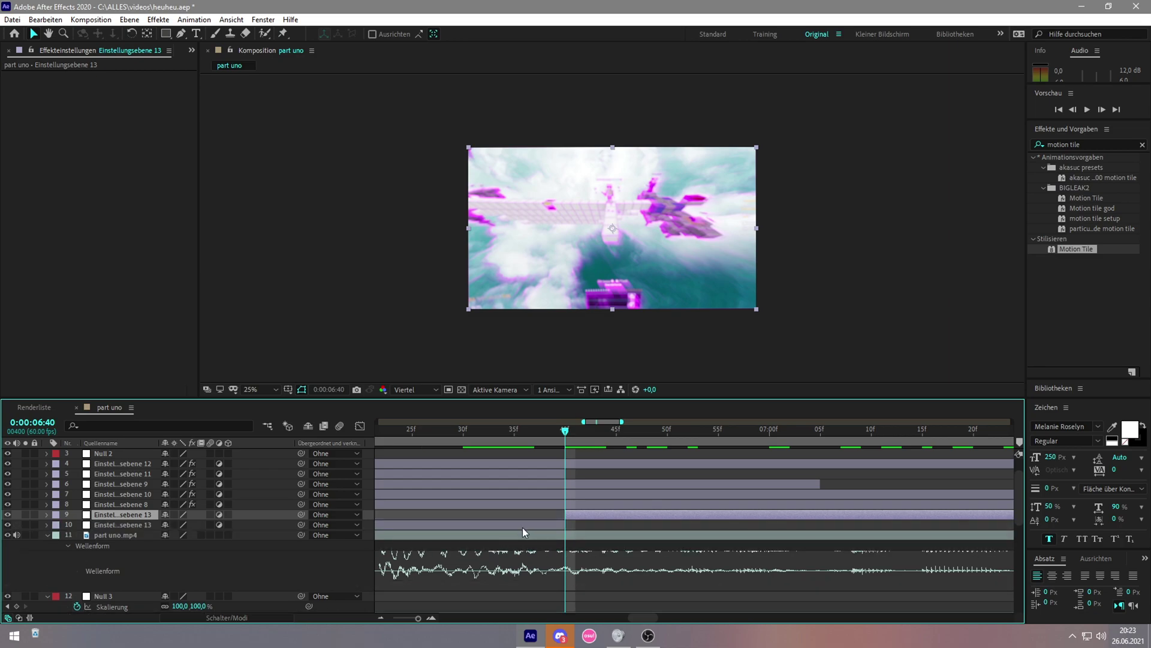
click(522, 525)
Step: Duplicate Einstellungsebene 13 and trim the copy to roughly 06:35–06:45, returning to 06:40
click(577, 517)
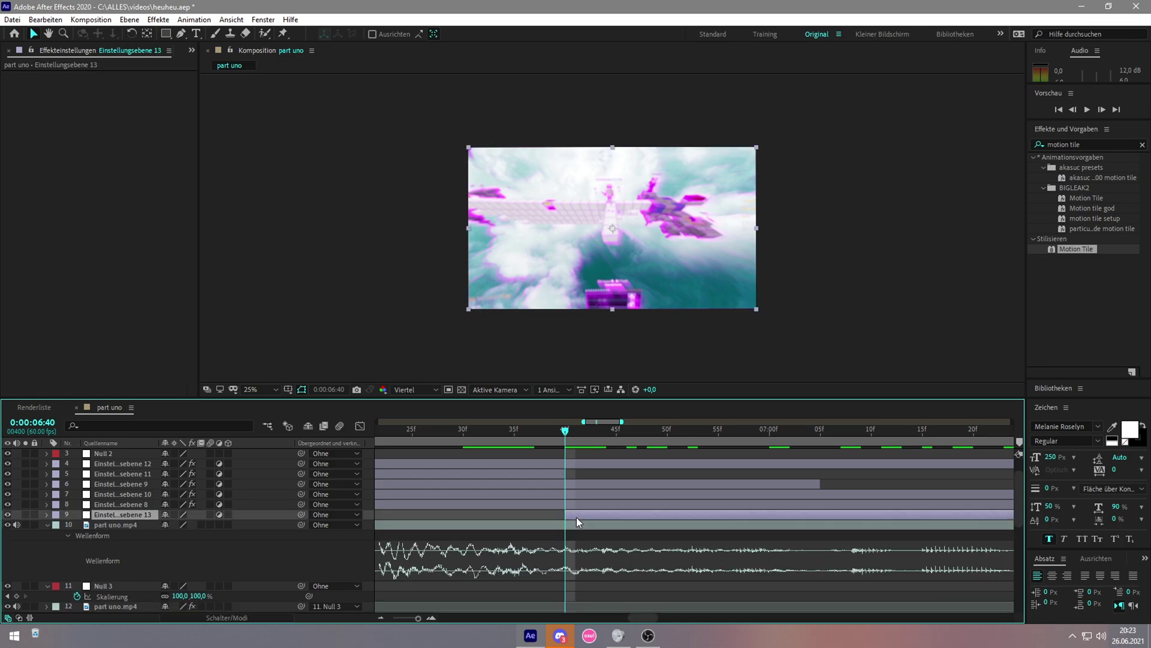
key(ctrl+d)
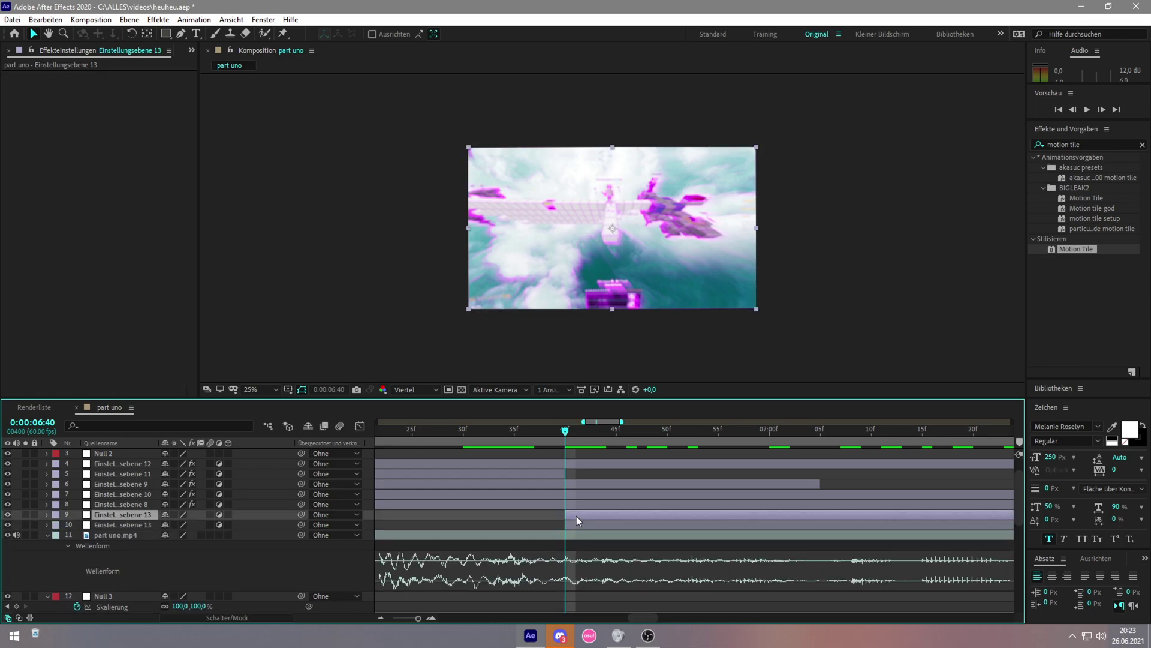
drag(577, 517, 535, 514)
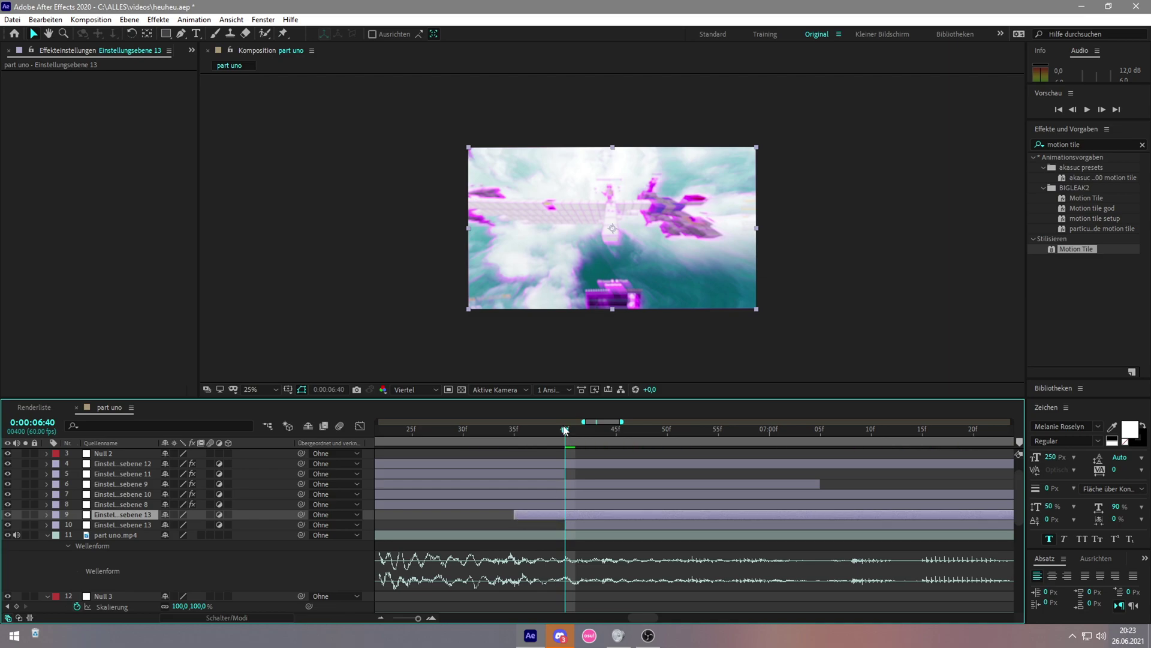
drag(566, 430, 617, 432)
key(alt+])
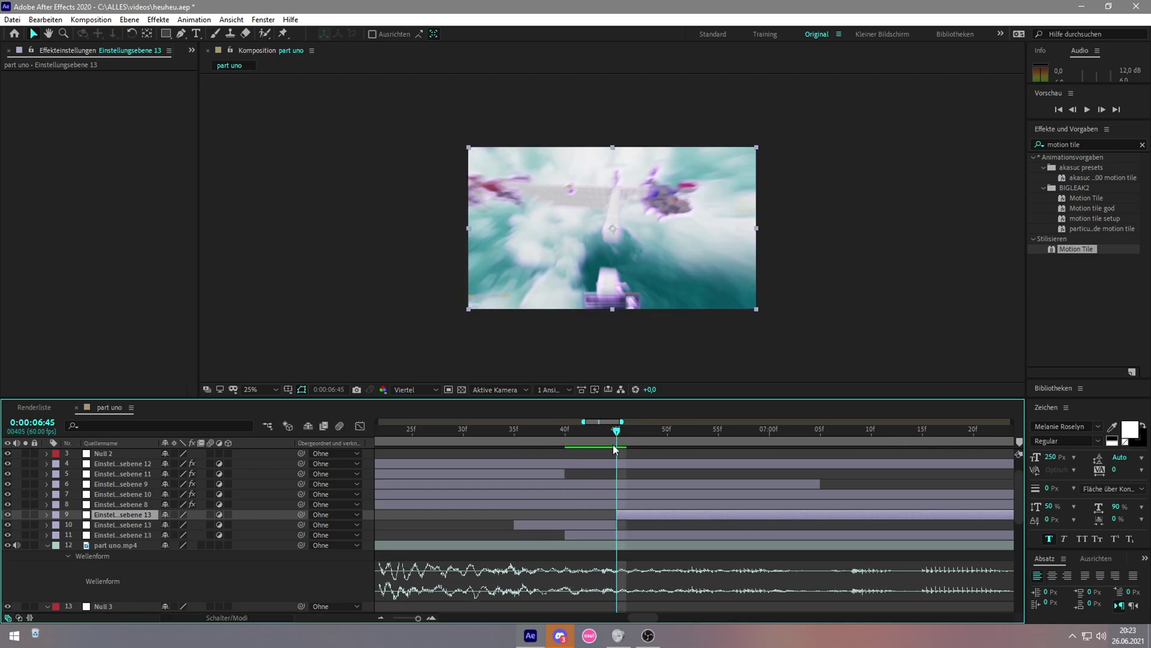
click(612, 484)
click(574, 431)
drag(574, 434, 565, 435)
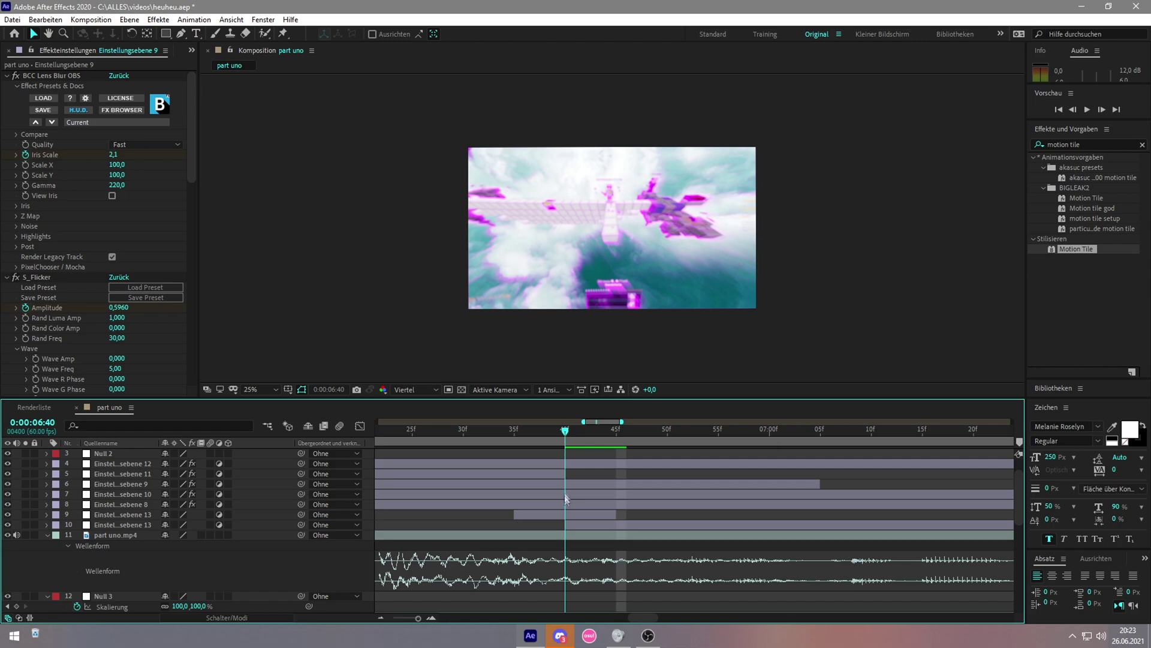
click(567, 515)
Step: Apply the Transformieren effect to Einstellungsebene 13
click(1050, 145)
text(tra)
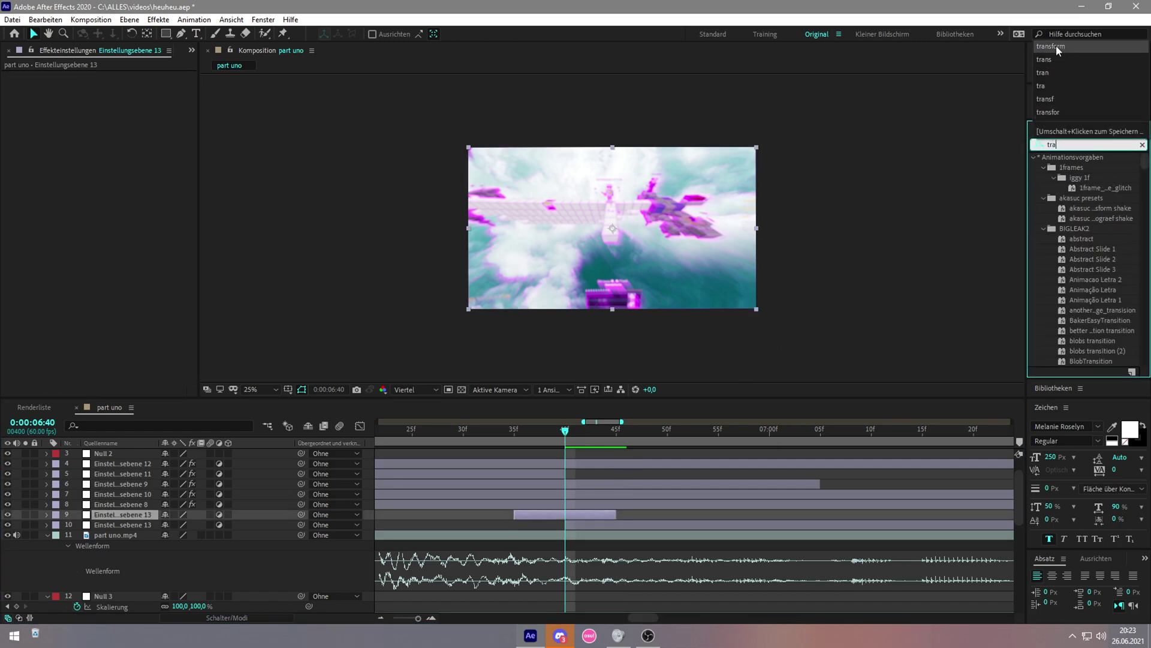
click(1051, 73)
drag(1067, 304, 588, 516)
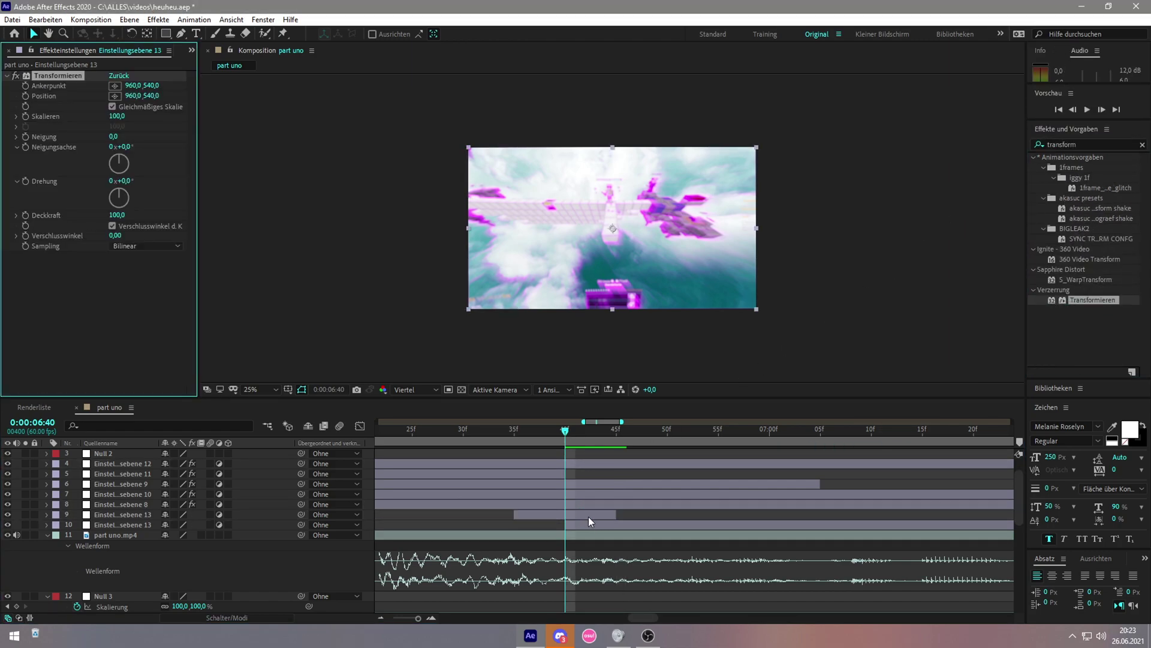
Step: Keyframe Skalieren to peak at 250 at 06:40 and return to 100, easing all three keyframes
key(Page_Up)
key(Page_Up)
key(Page_Up)
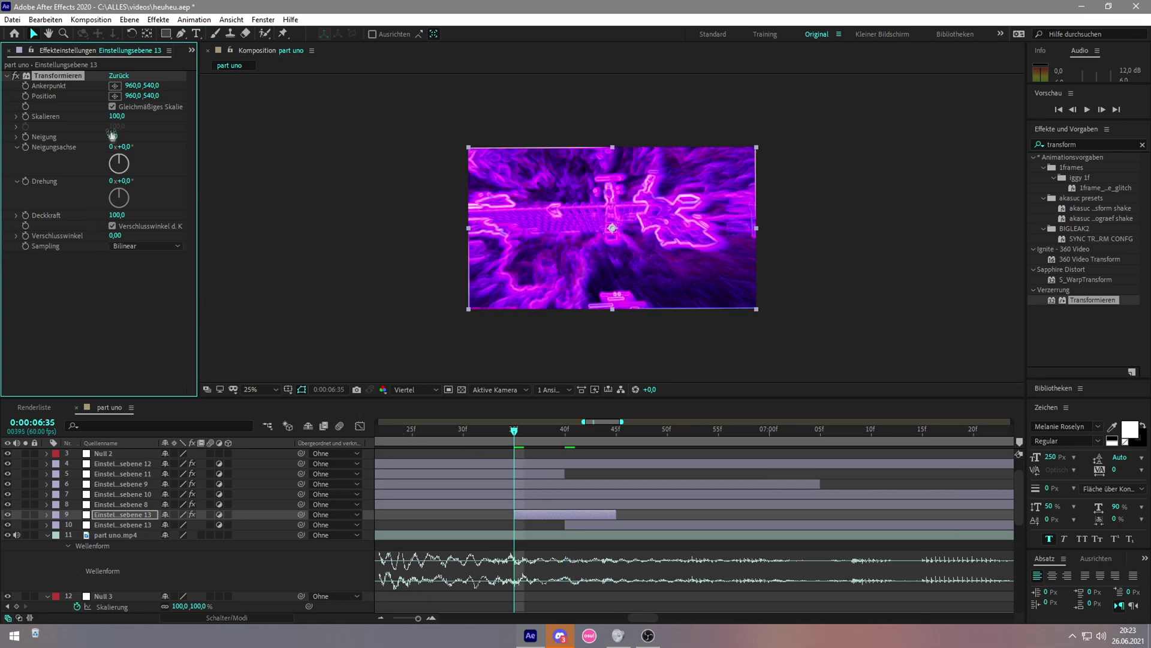
key(Page_Down)
key(Page_Down)
key(Page_Down)
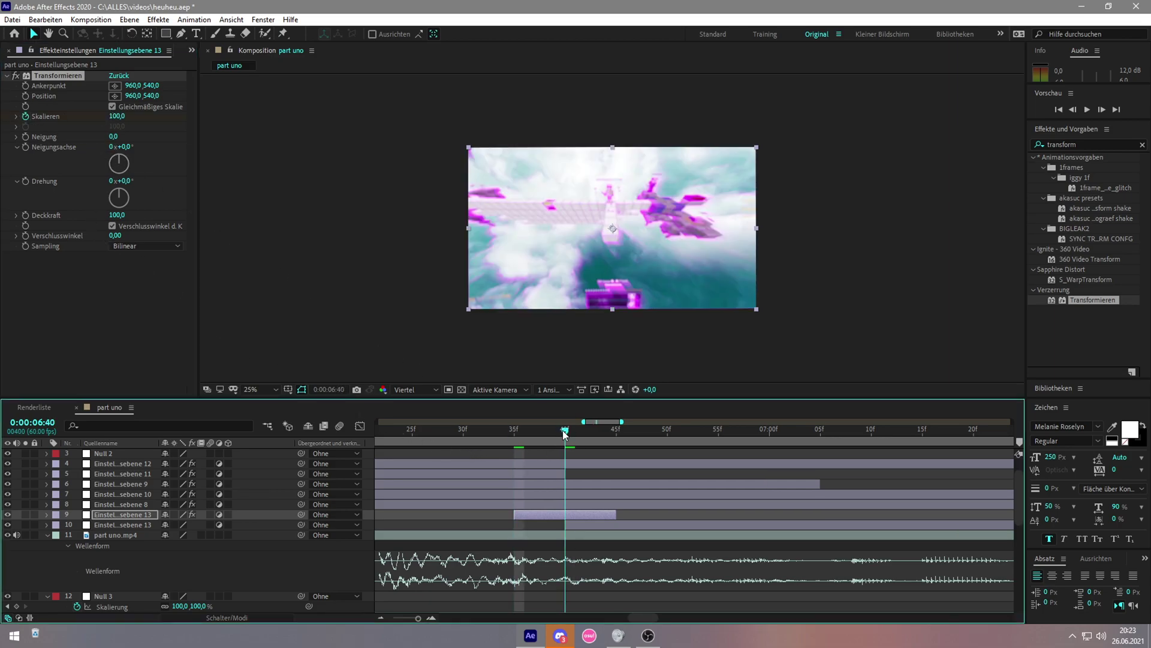
click(117, 116)
text(250)
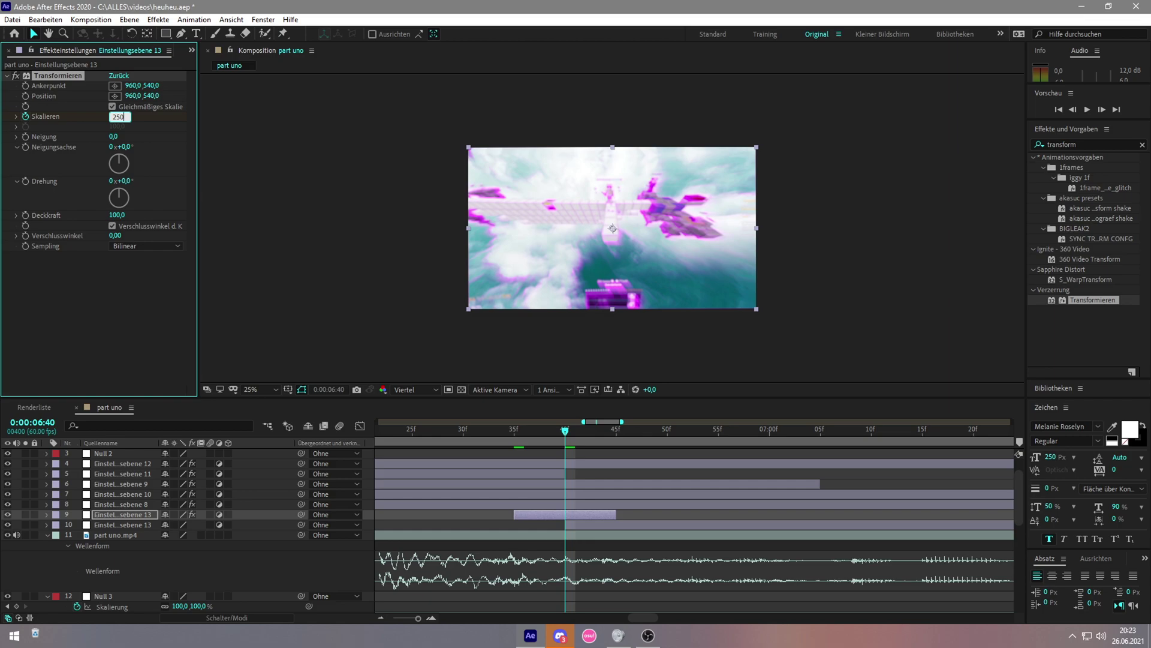
drag(567, 429, 608, 430)
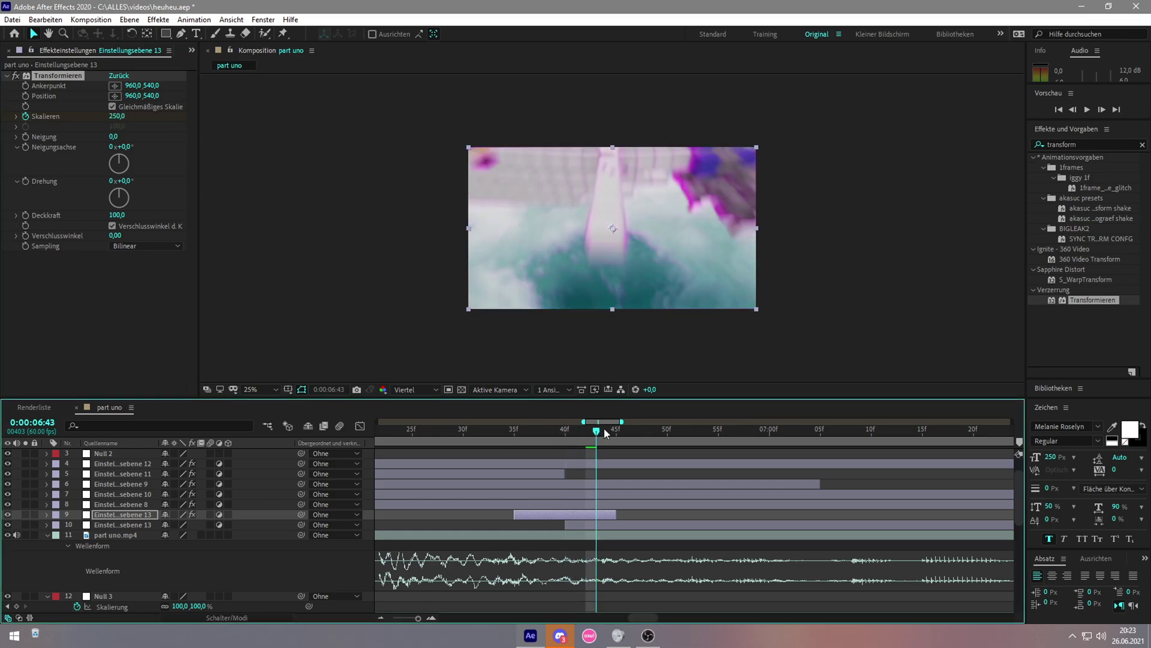
click(117, 117)
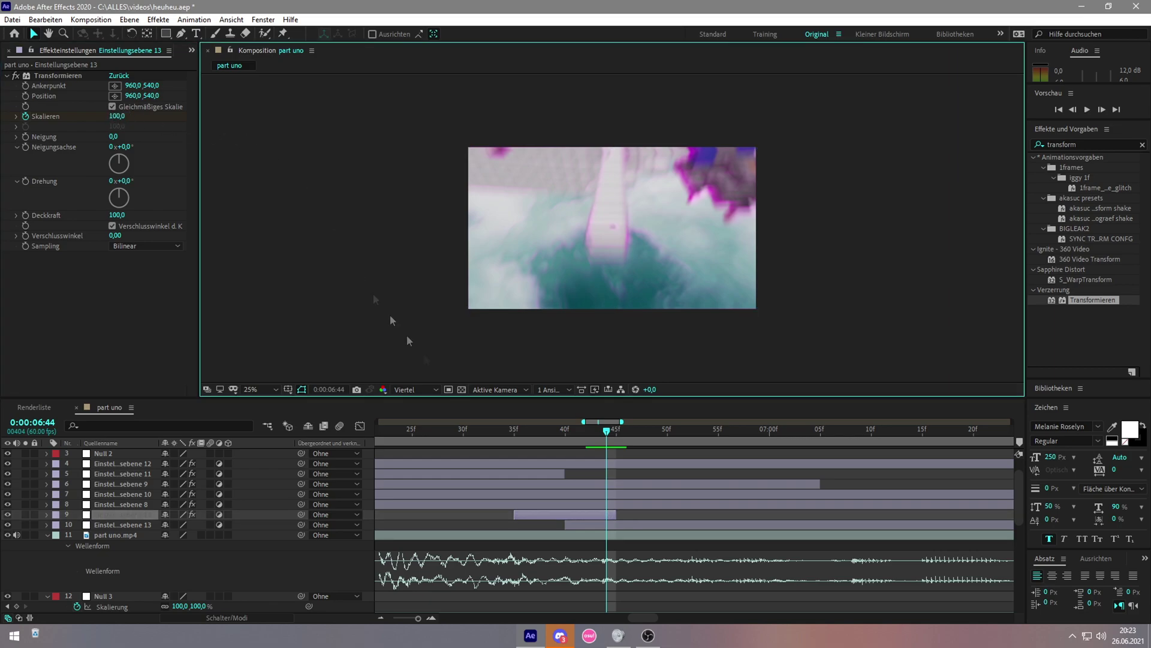
click(534, 510)
key(u)
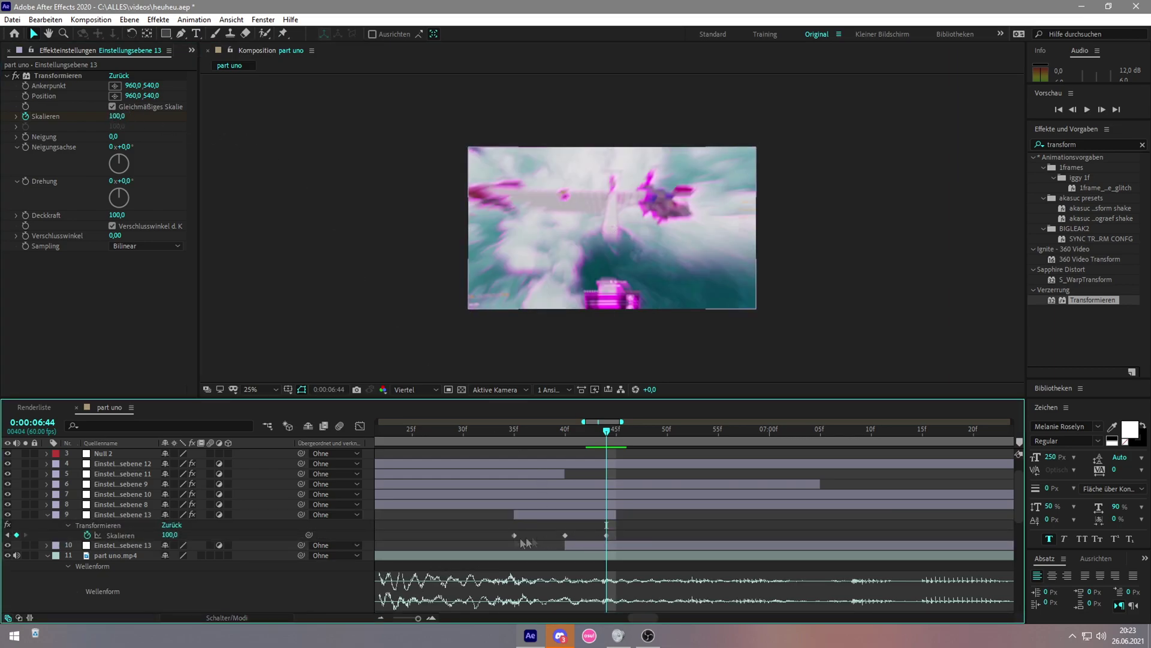
drag(624, 528, 461, 542)
key(F9)
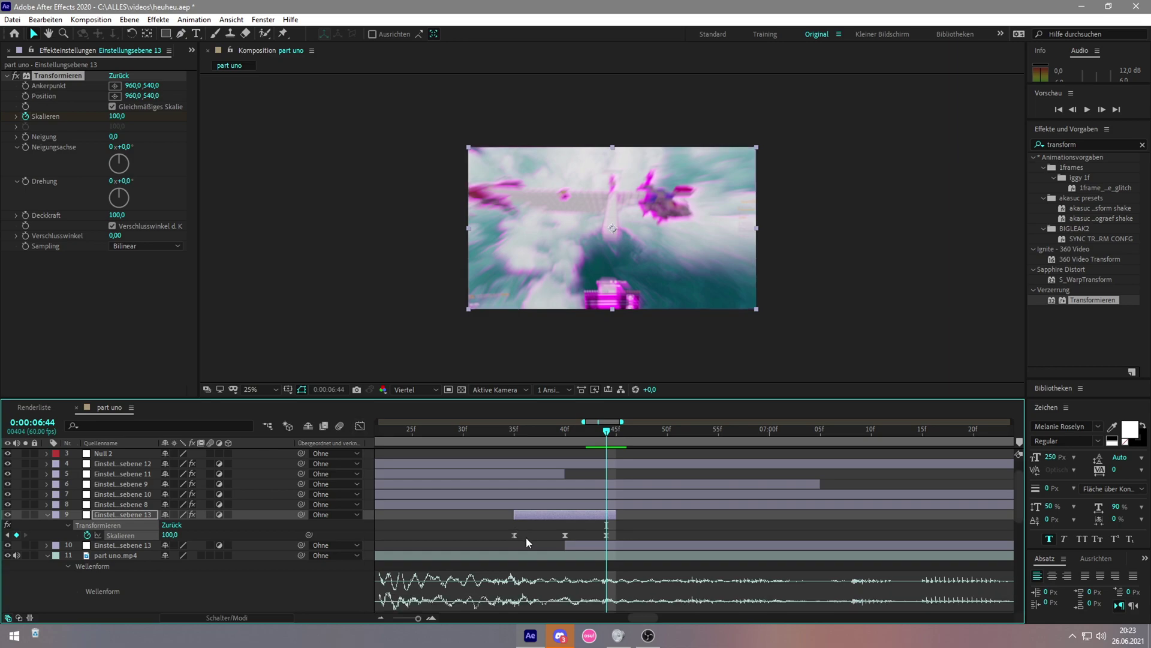
Step: Reshape the scale curve in the Graph Editor to rise and fall steeply around the peak
click(360, 426)
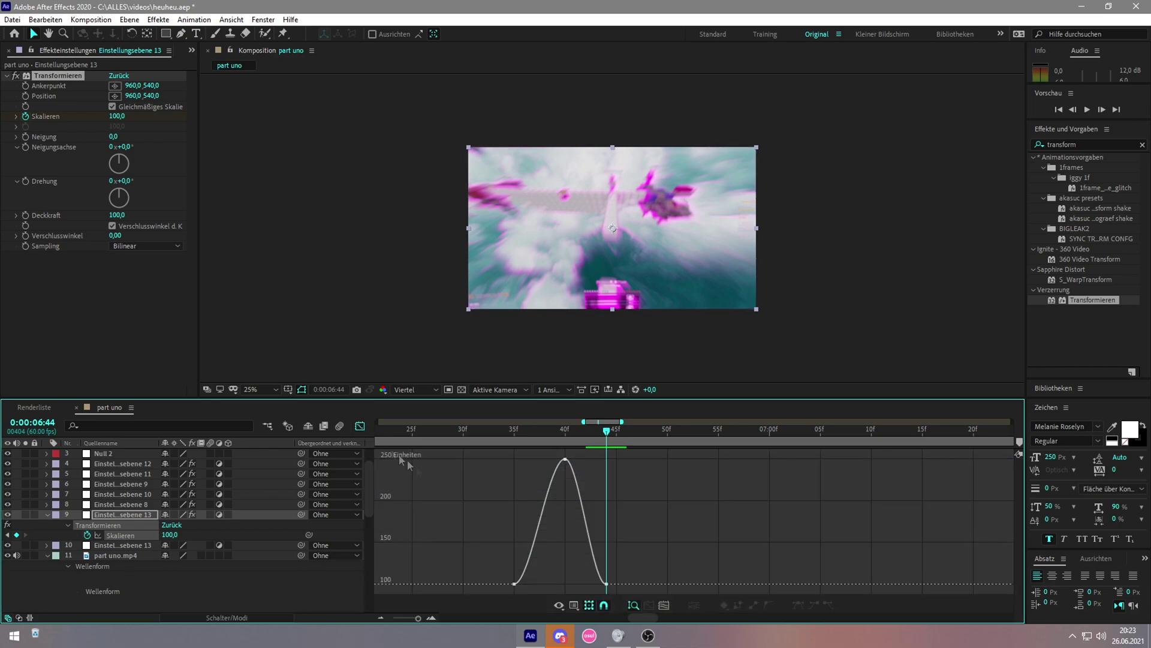
click(515, 584)
alt+scroll(517, 585, up, 2)
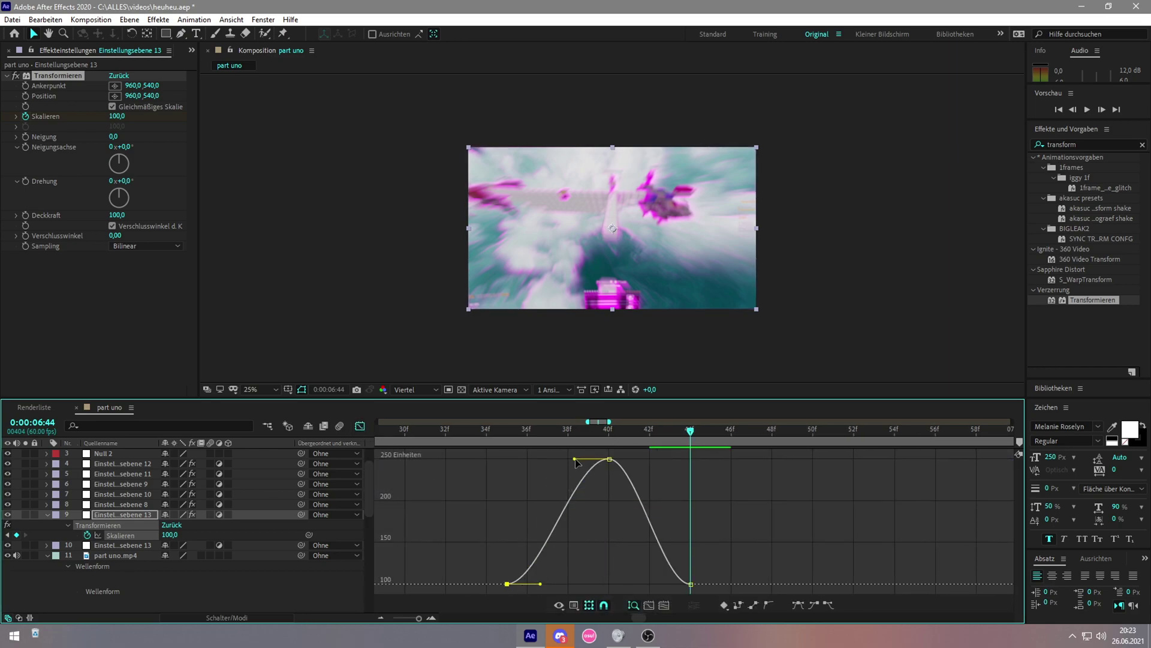
drag(575, 459, 674, 542)
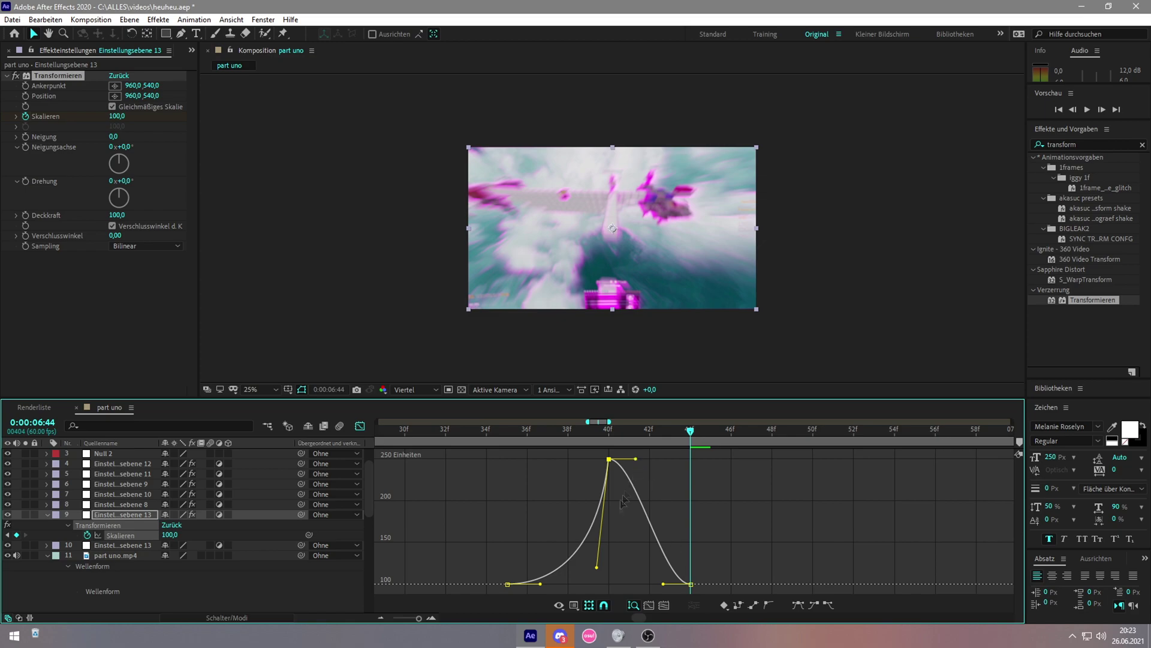
drag(635, 459, 620, 567)
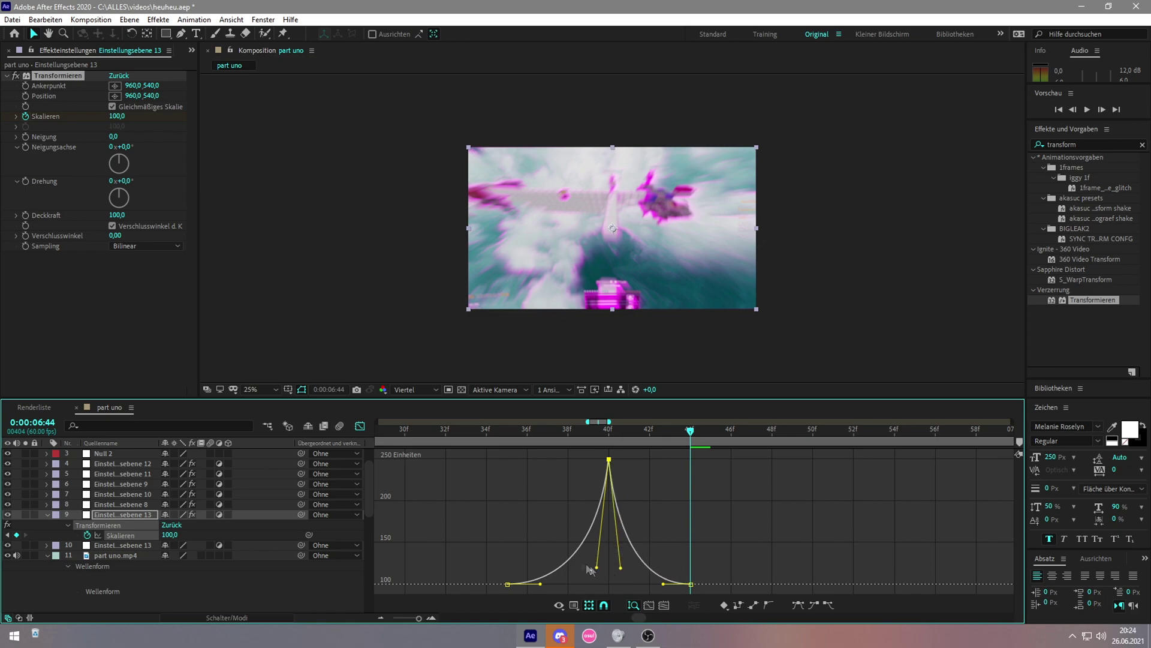
click(360, 426)
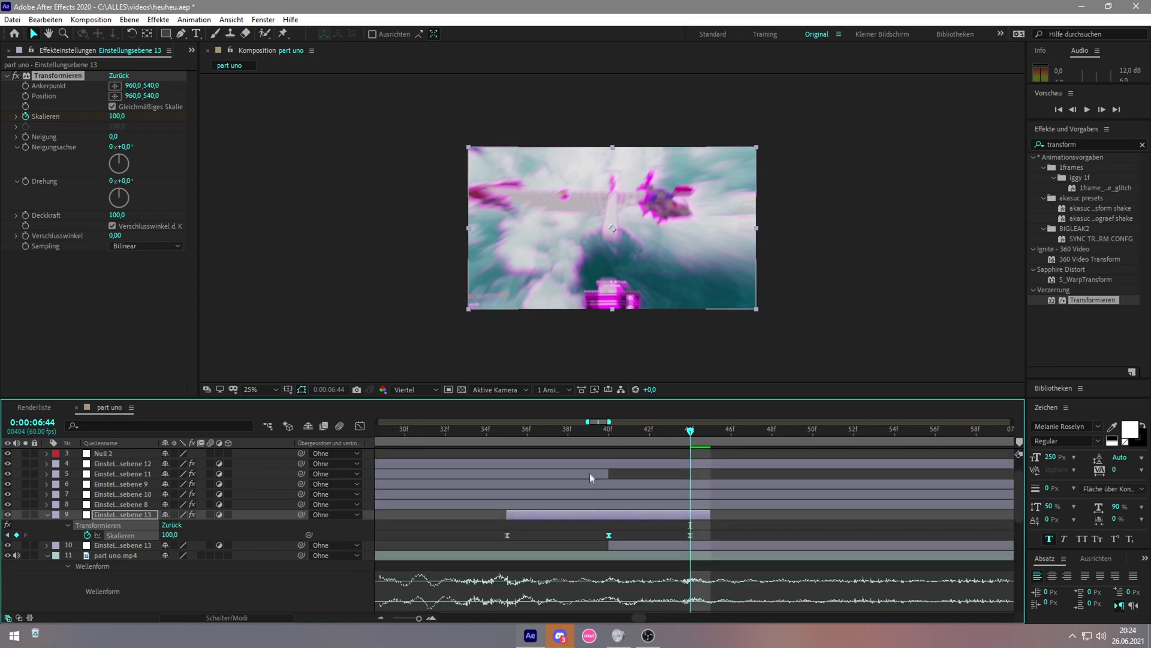
click(611, 431)
Step: Apply the Hard s_shake 1 preset to the lower adjustment layer
click(625, 545)
click(1101, 142)
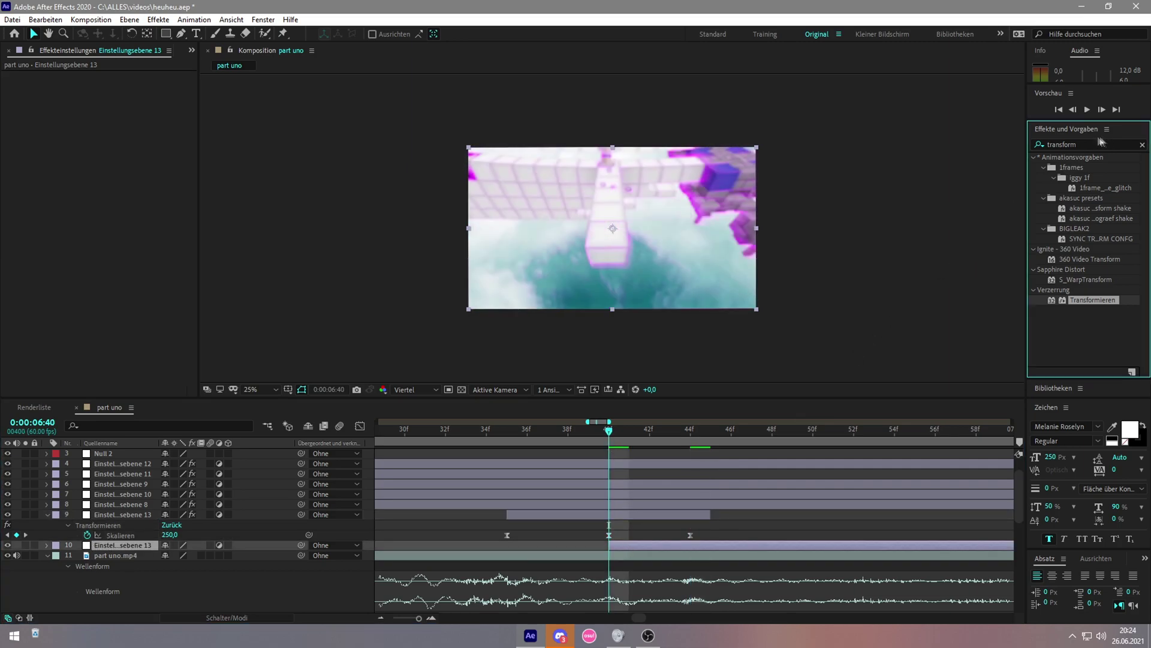
text(hard)
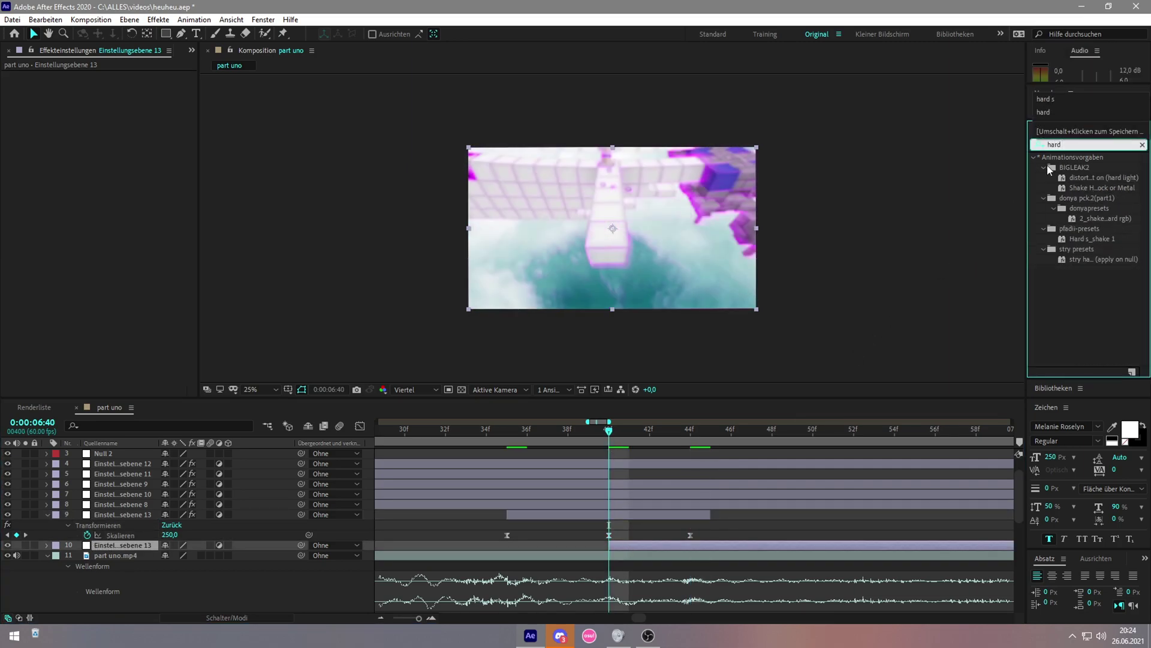
text( s)
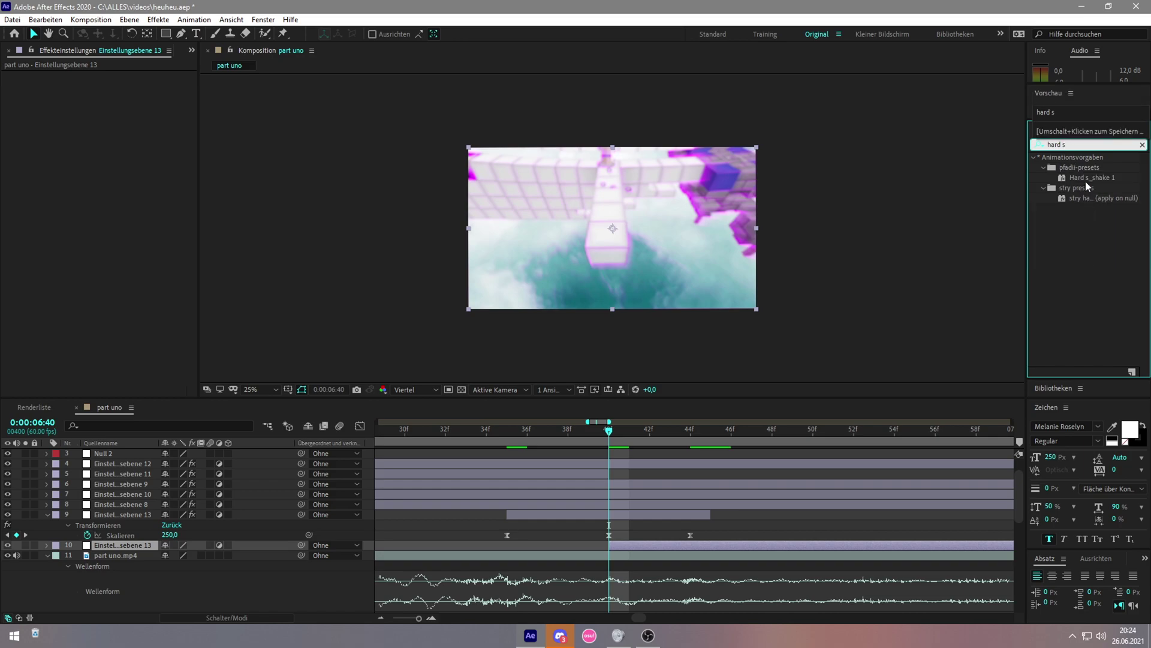
drag(1085, 181, 623, 539)
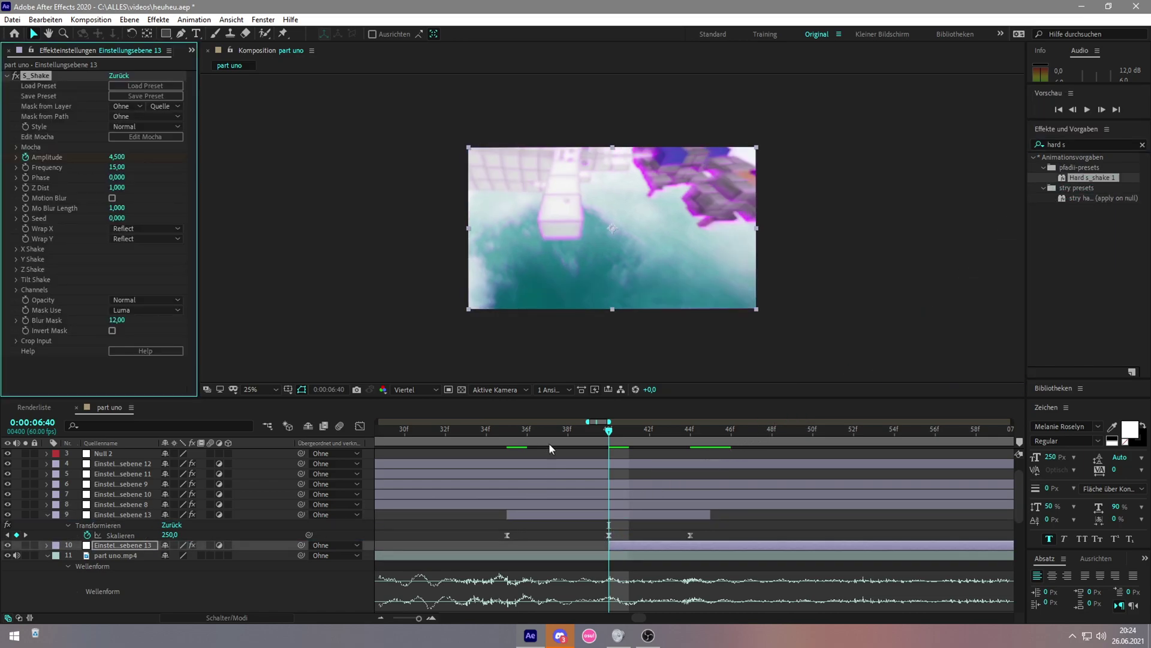
Step: Save the project and preview the shake starting around 0:00:06:15
click(496, 430)
key(minus)
key(minus)
key(minus)
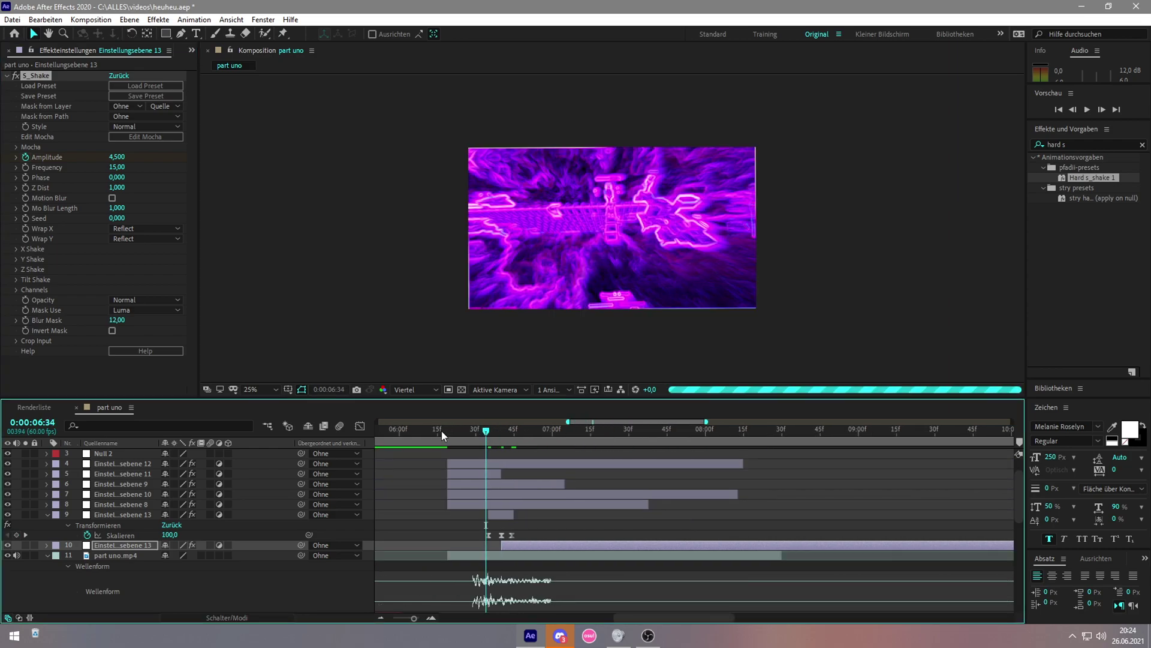
click(437, 430)
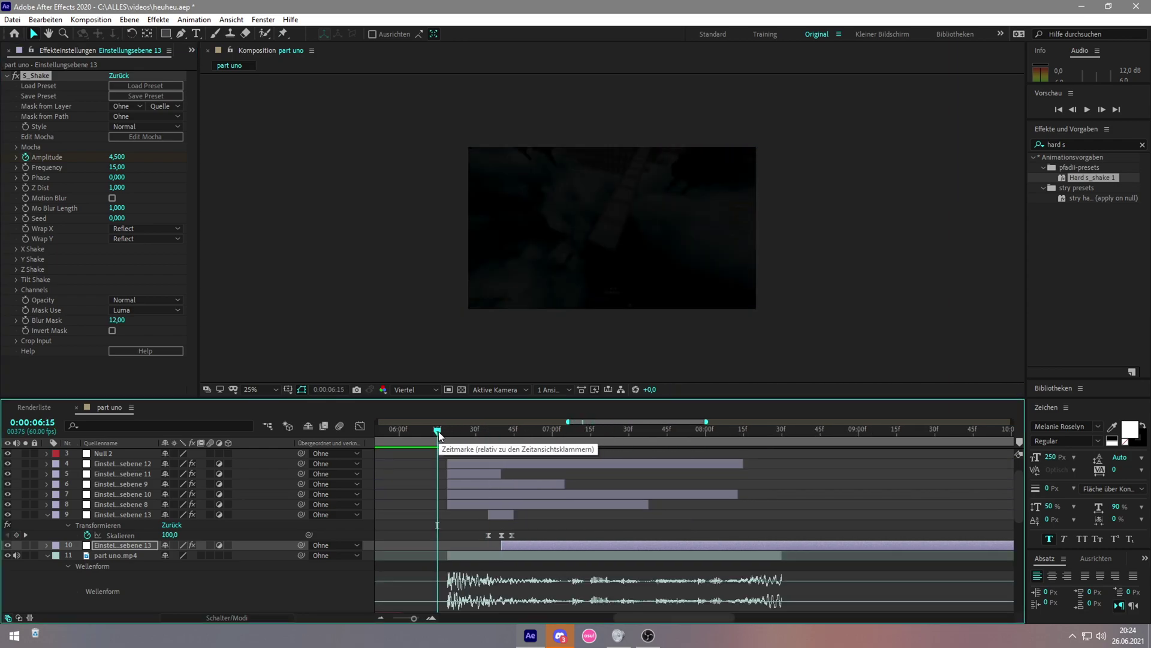
key(ctrl+s)
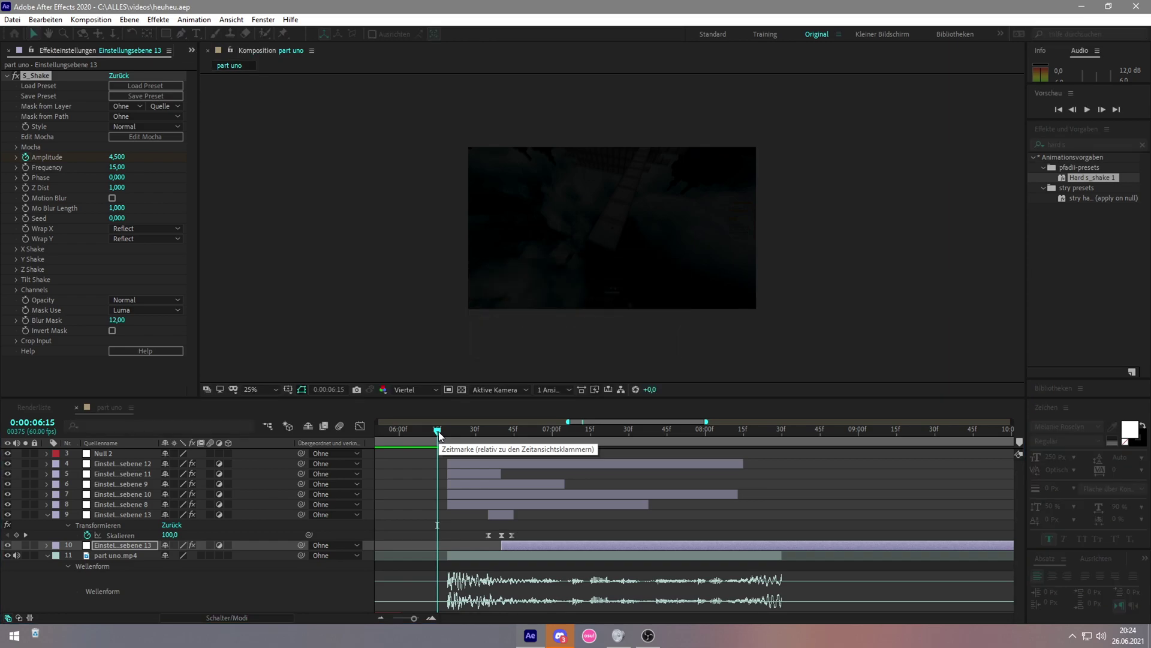
key(space)
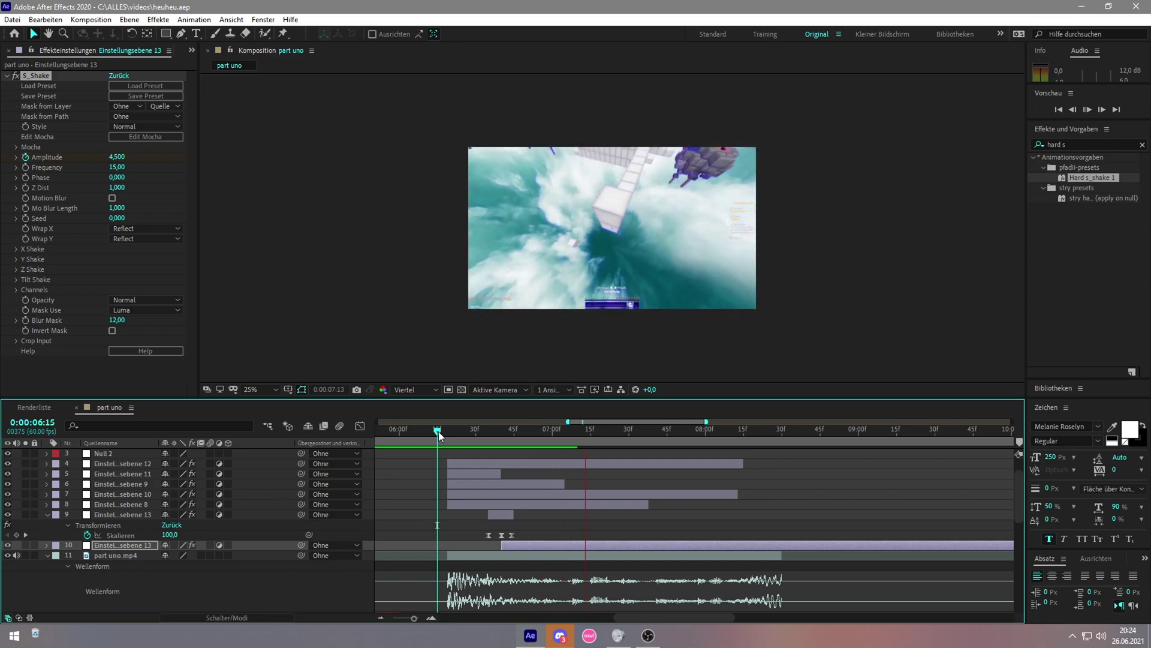
key(space)
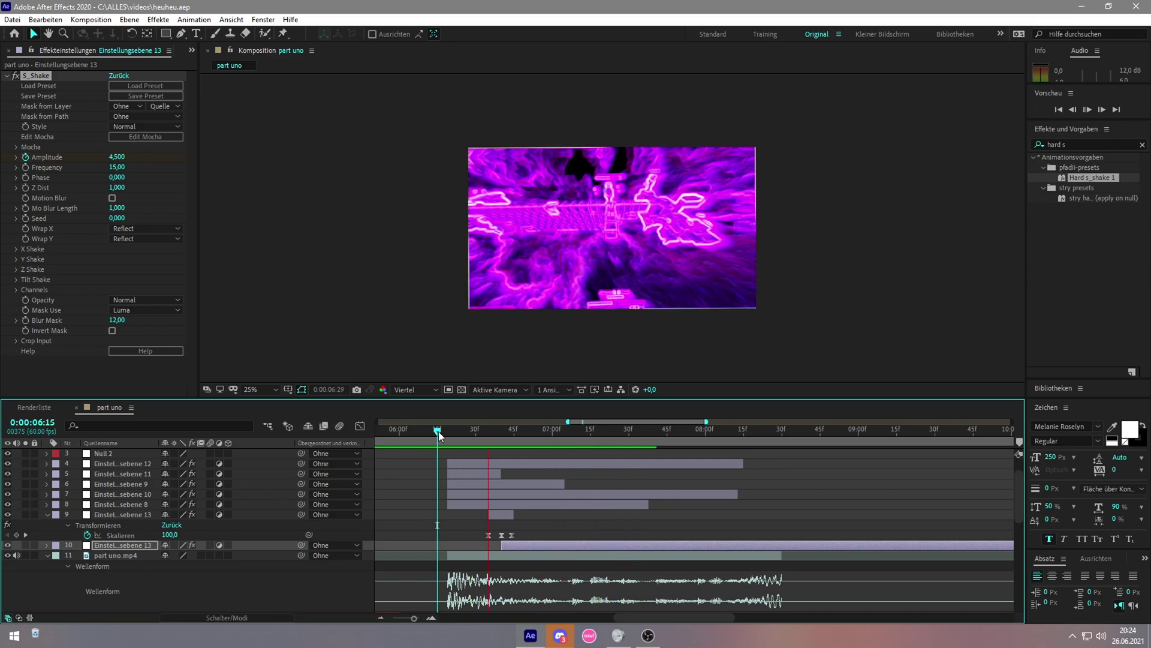
key(space)
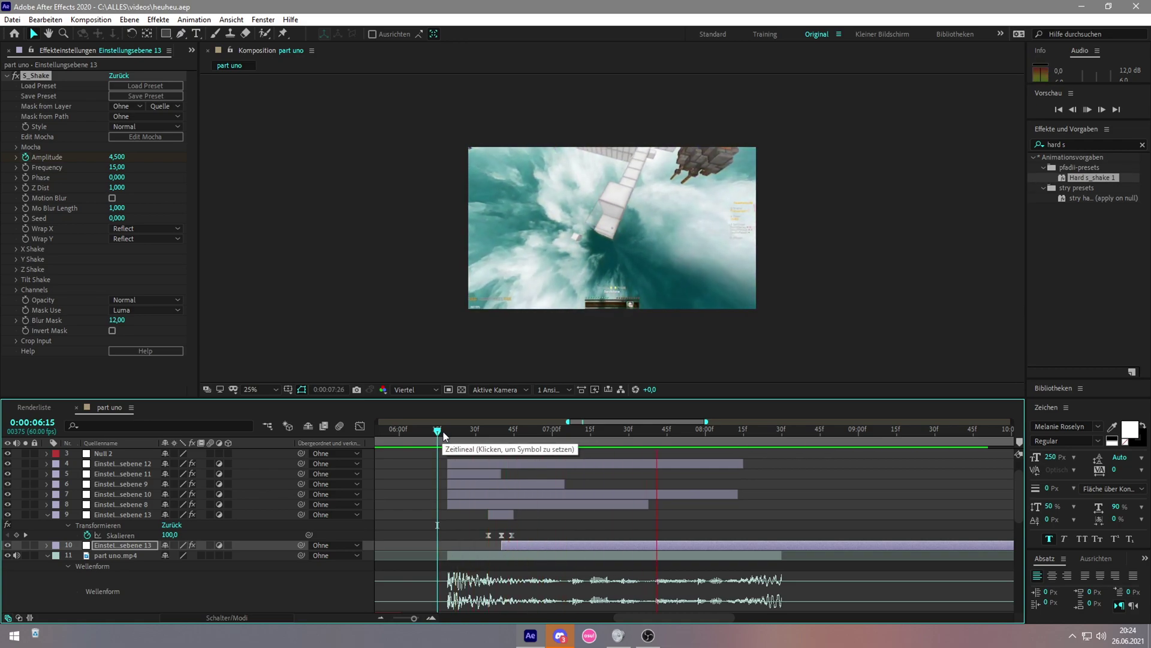
click(462, 430)
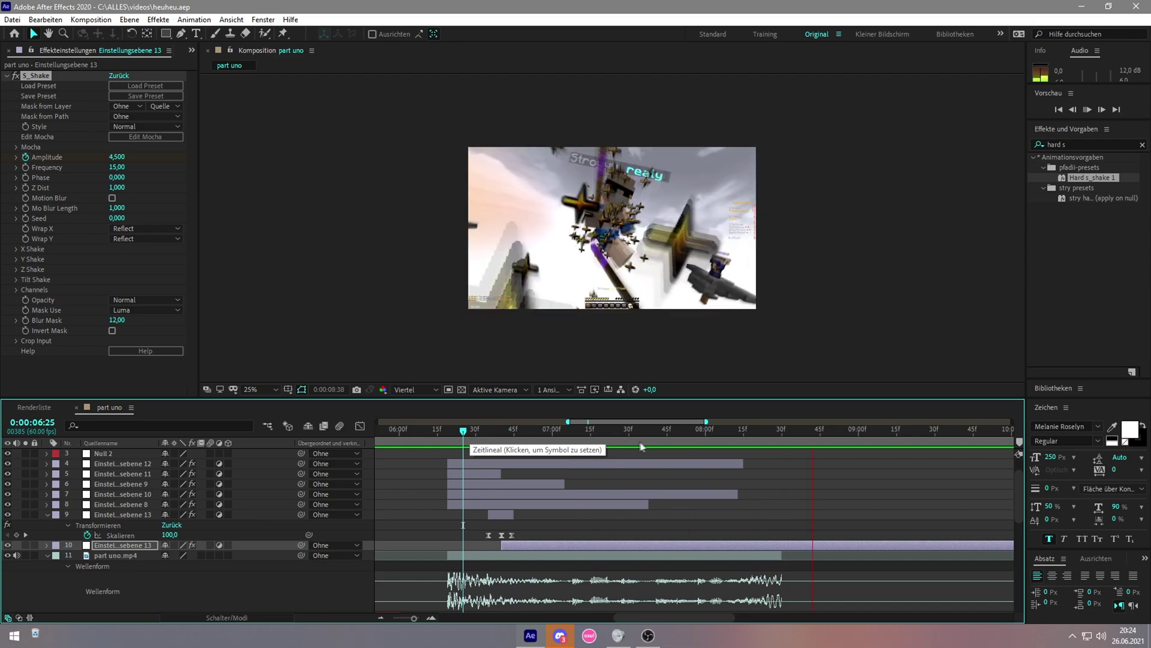
Step: Split the shake layer at the keyframe where Amplitude reaches 0 and delete the remainder
key(space)
key(minus)
key(u)
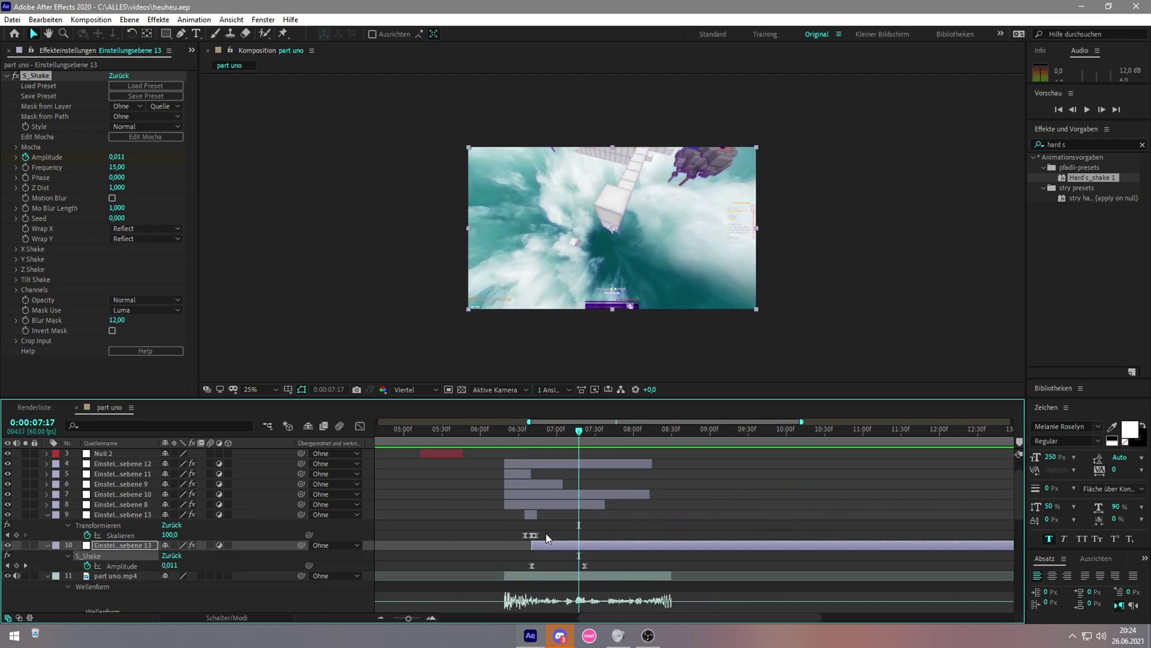
scroll(554, 544, up, 3)
drag(663, 431, 678, 430)
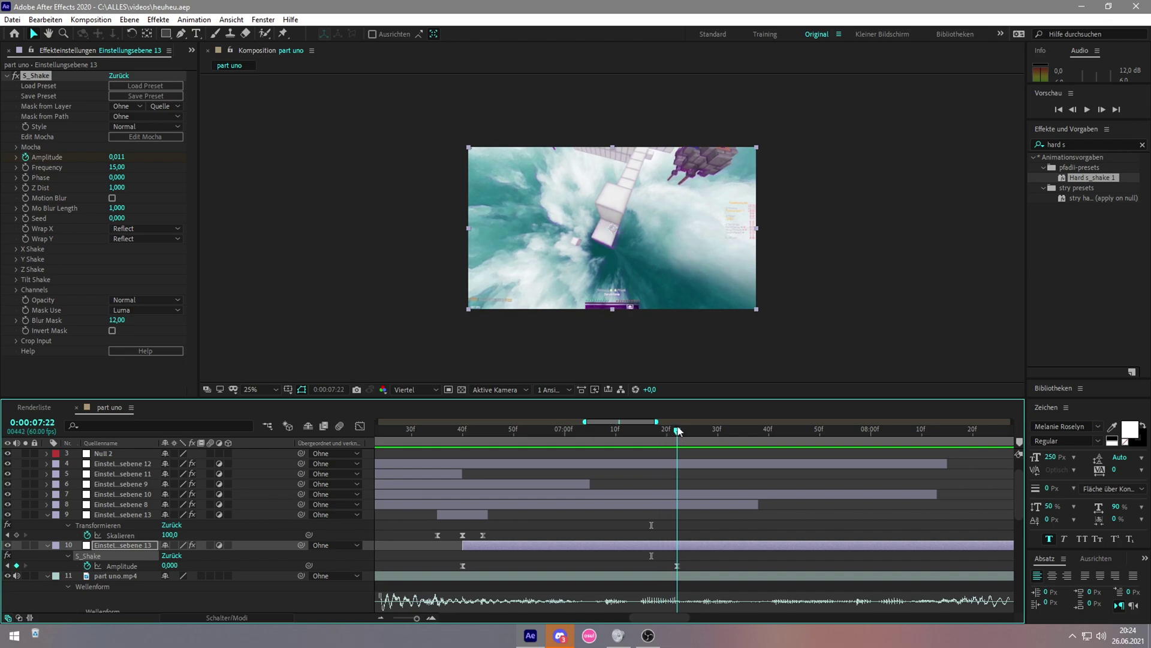
key(ctrl+shift+d)
key(Delete)
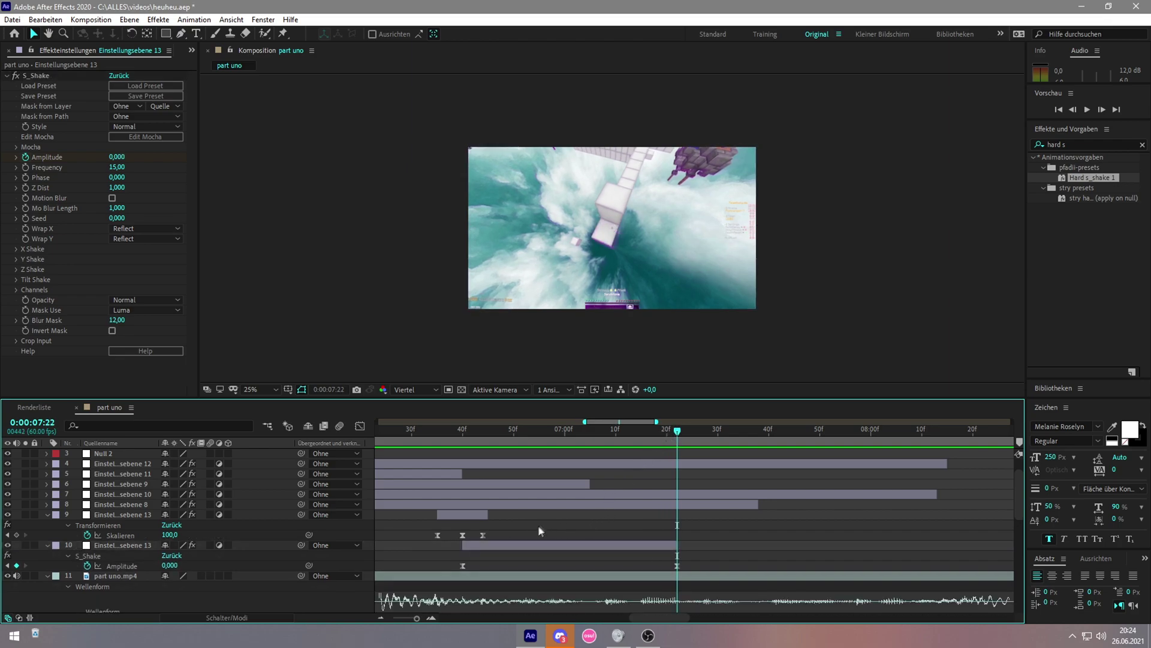
Step: Preview the trimmed shake section from 0:00:06:08
scroll(538, 524, down, 5)
click(510, 516)
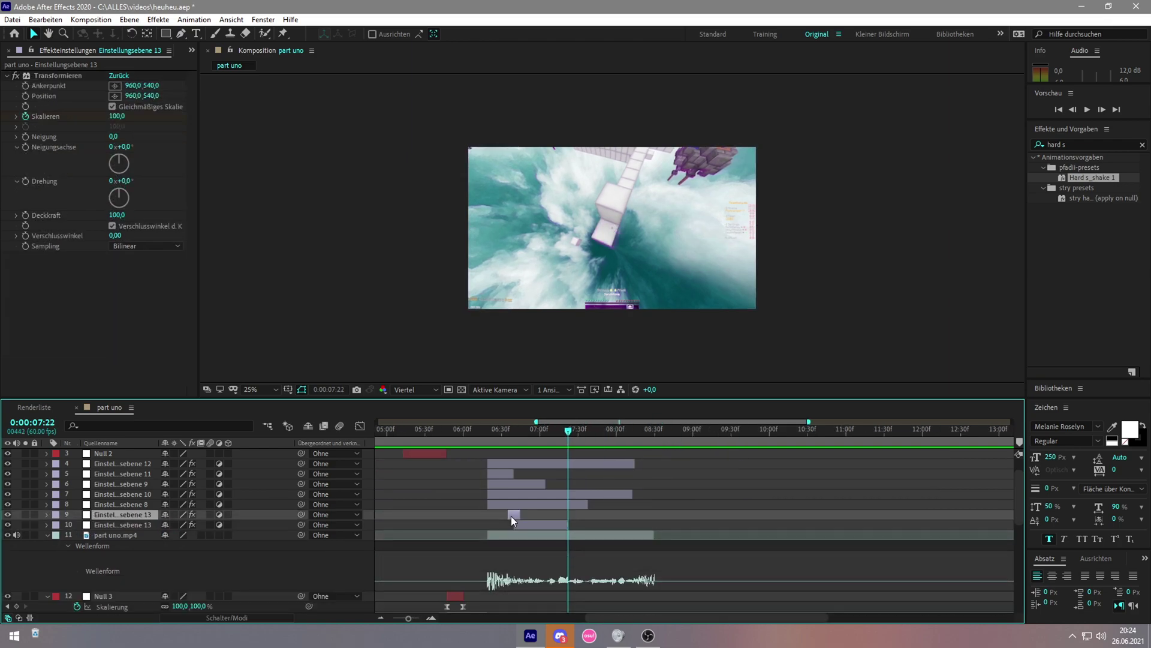
click(473, 433)
key(space)
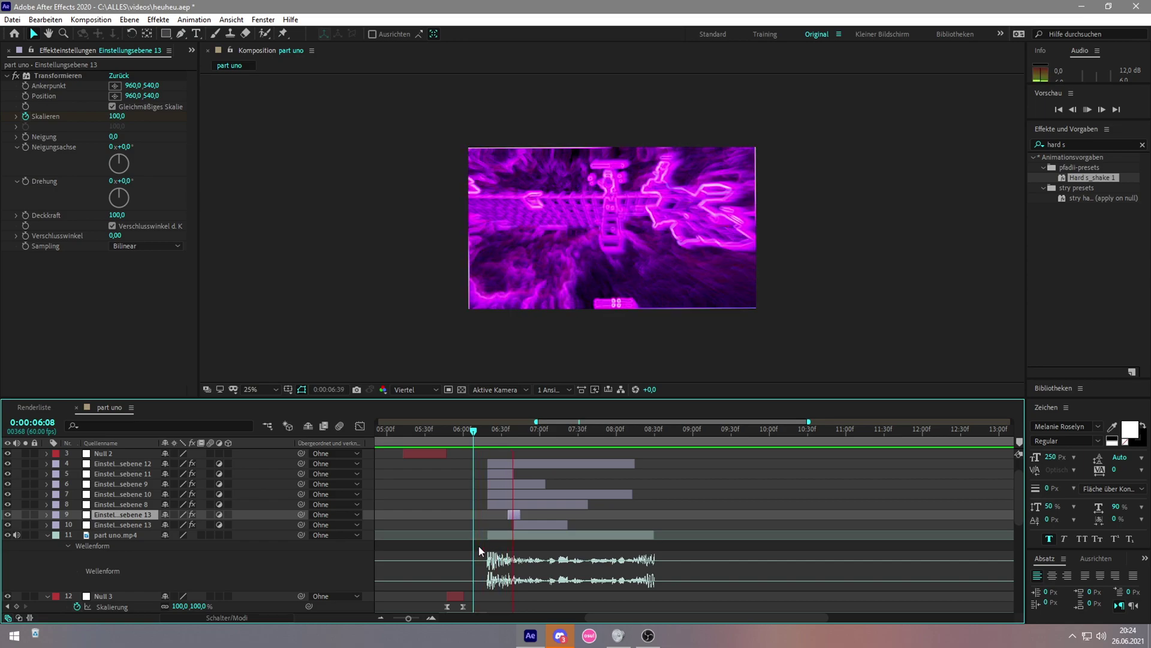
scroll(507, 517, down, 3)
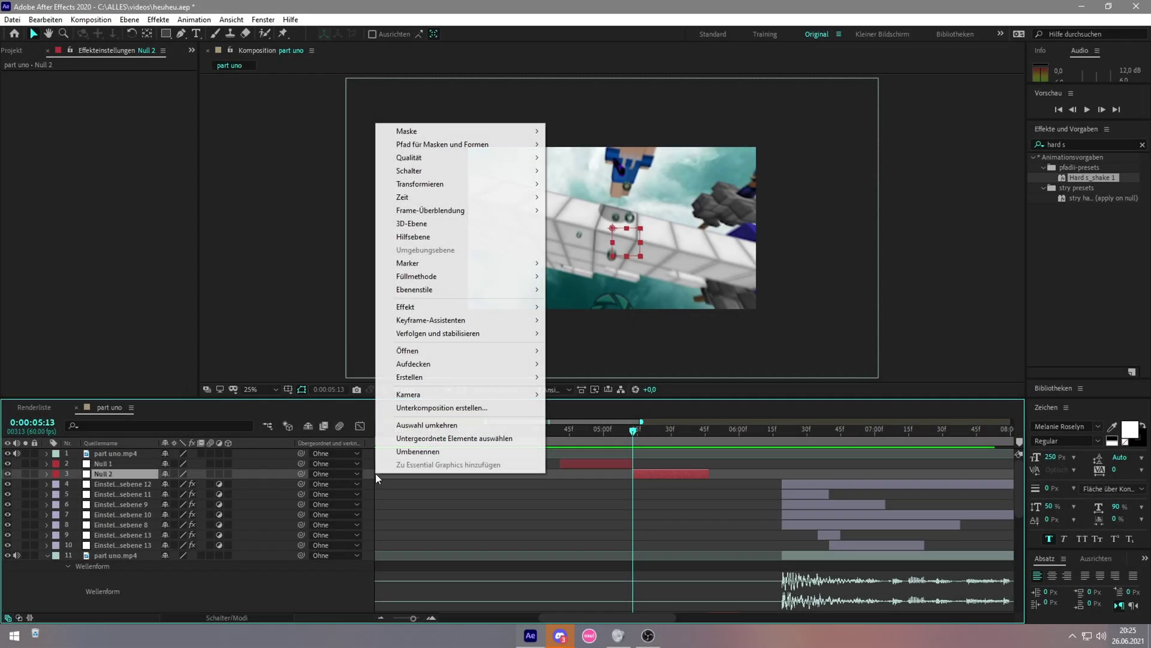
Step: Create a new adjustment layer with Neu > Einstellungsebene from the timeline
right_click(371, 473)
mouse_move(398, 480)
click(600, 578)
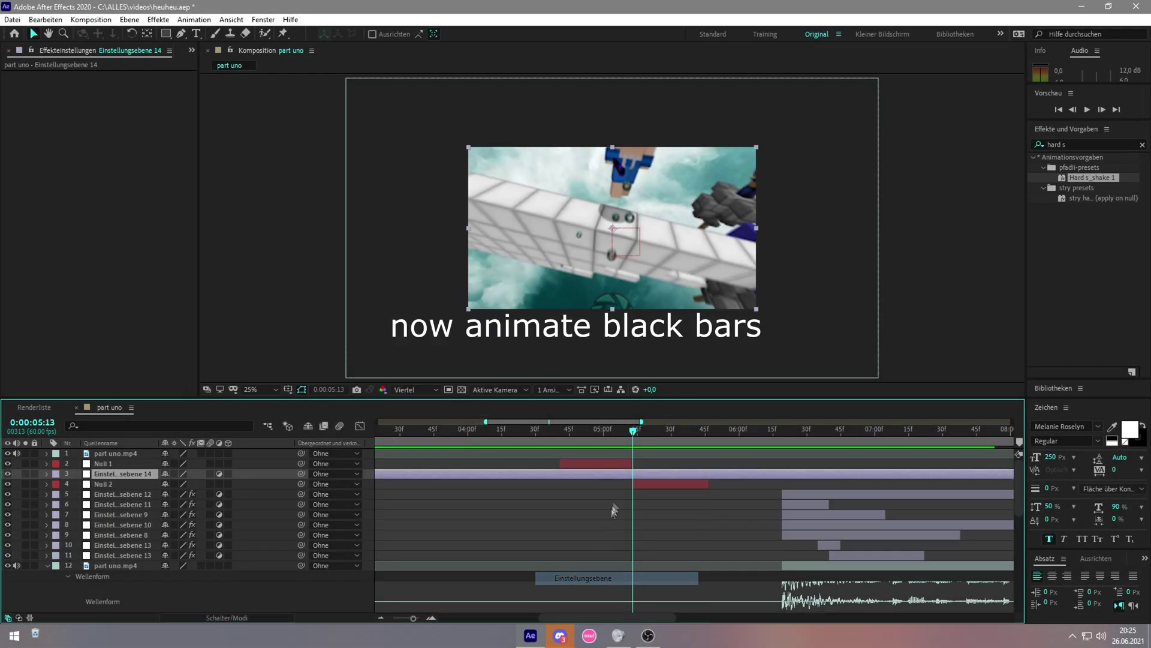
scroll(705, 507, down, 5)
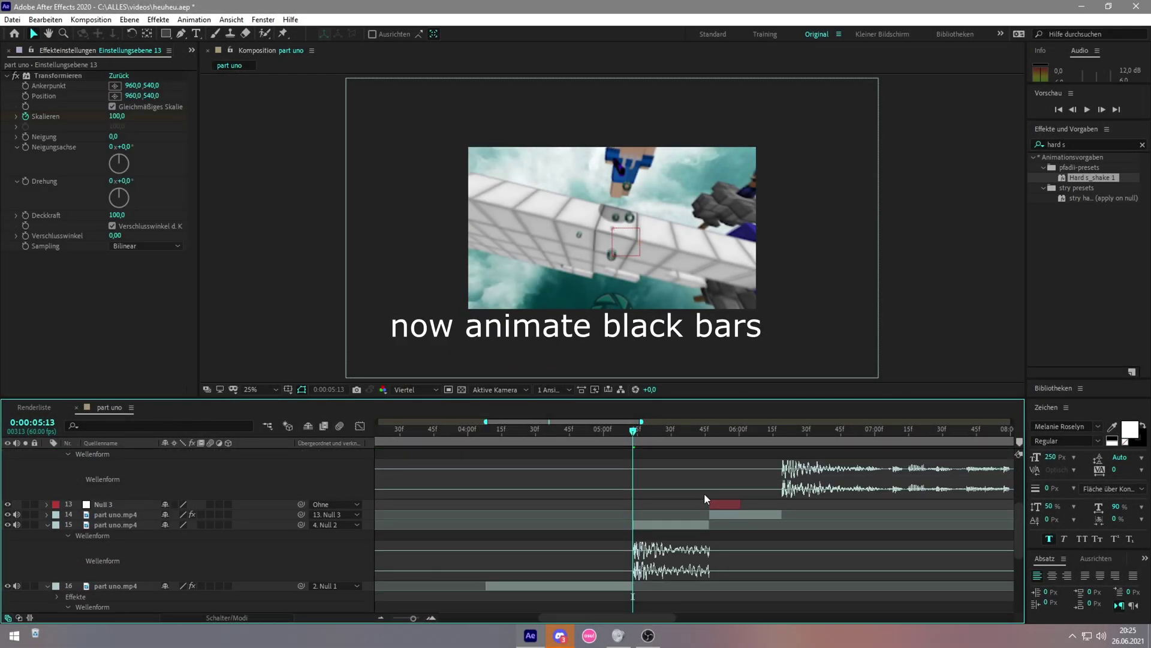
Step: Check the frame at 0:00:06:19, select Einstellungsebene 14, and step back to 0:00:05:13
click(784, 430)
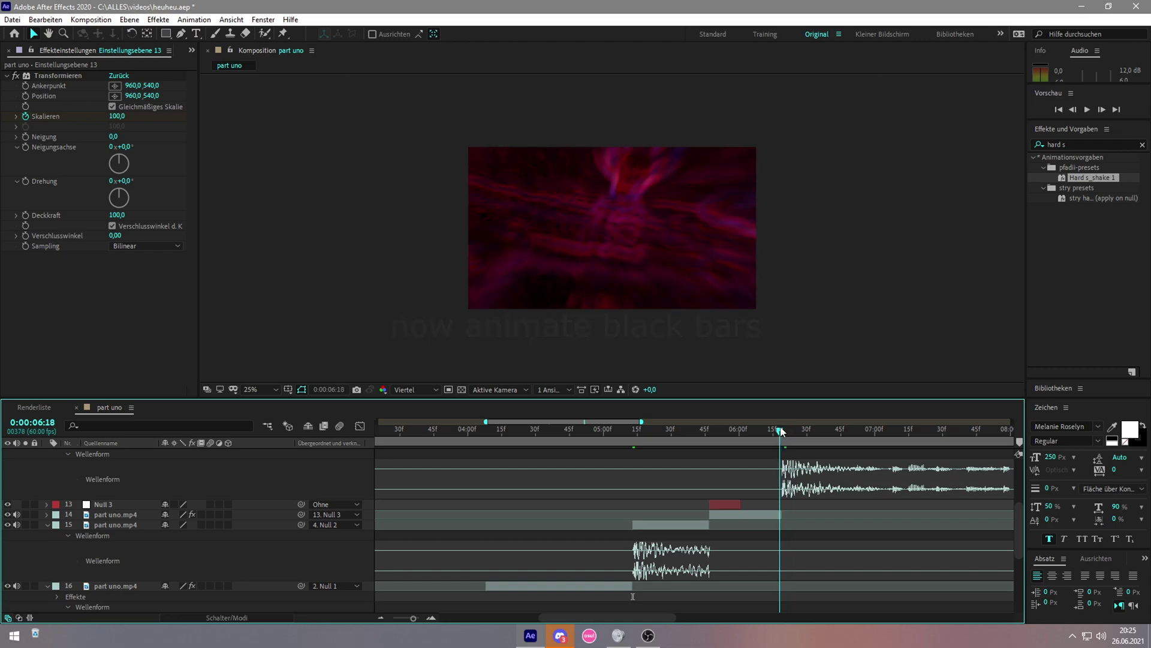
scroll(782, 480, up, 5)
click(782, 480)
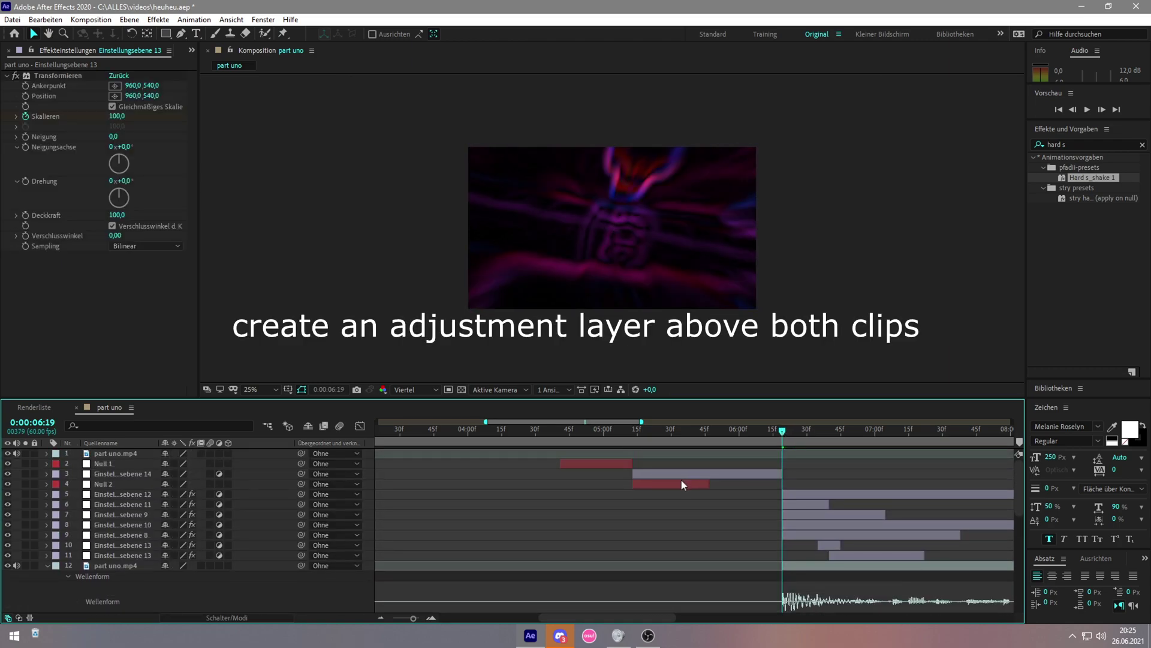
scroll(660, 467, down, 3)
scroll(652, 454, up, 3)
click(638, 429)
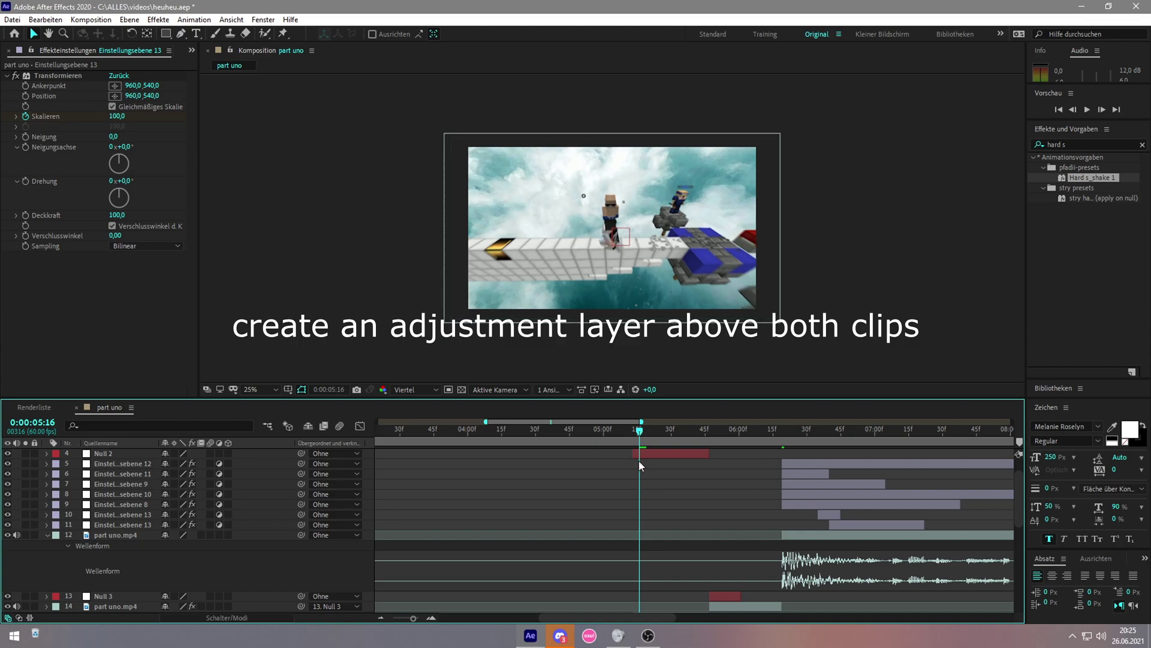
key(Page_Up)
key(Page_Up)
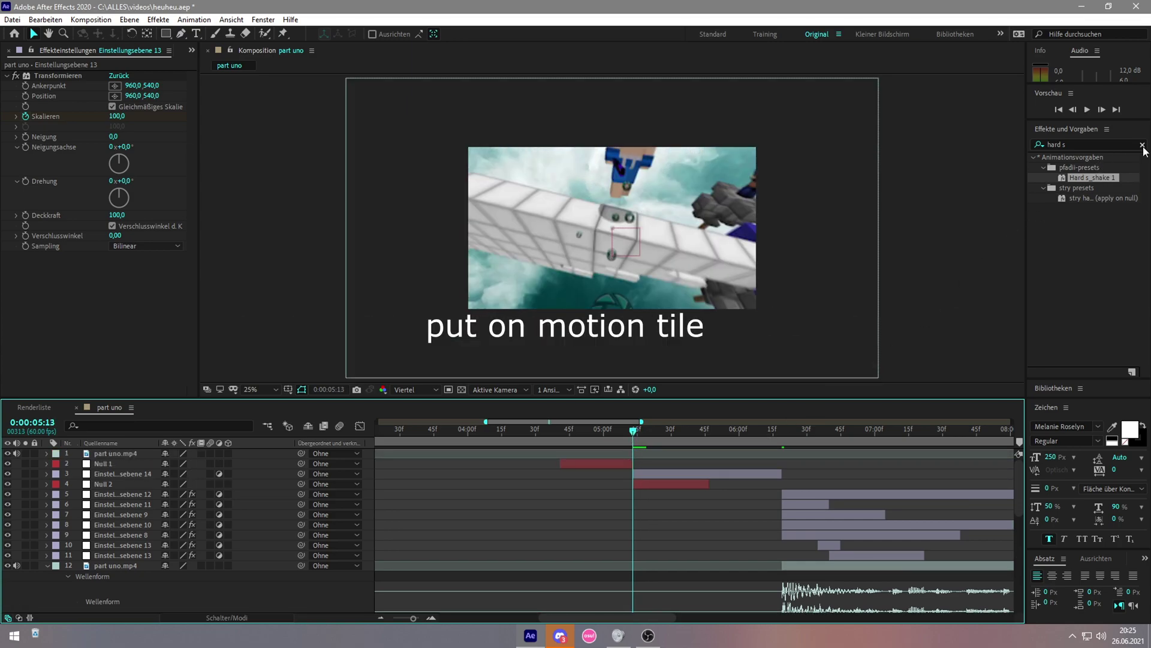
Step: Apply Motion Tile to Einstellungsebene 14
click(1142, 145)
text(otion tile)
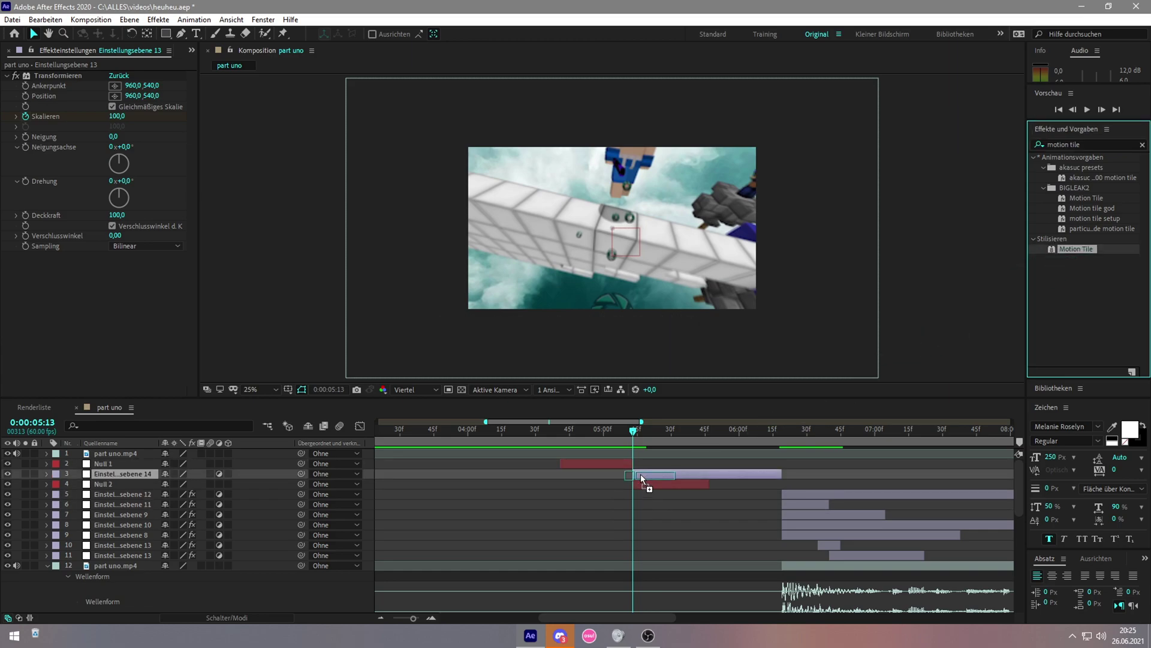
drag(1062, 250, 641, 473)
scroll(556, 507, down, 2)
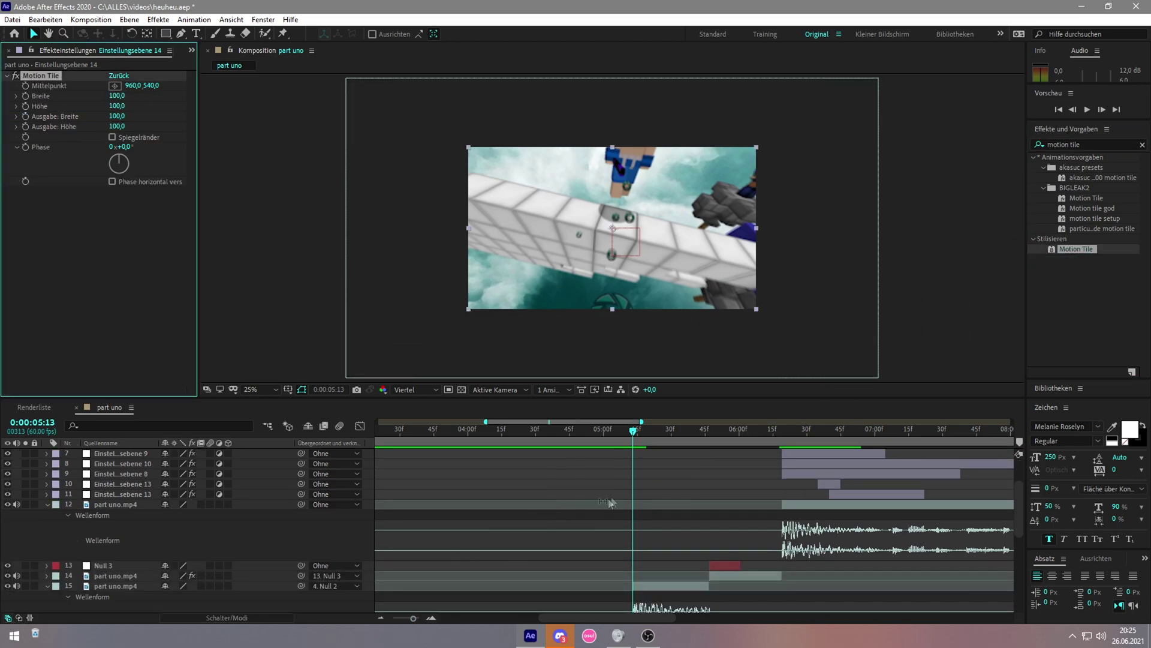
scroll(599, 502, up, 2)
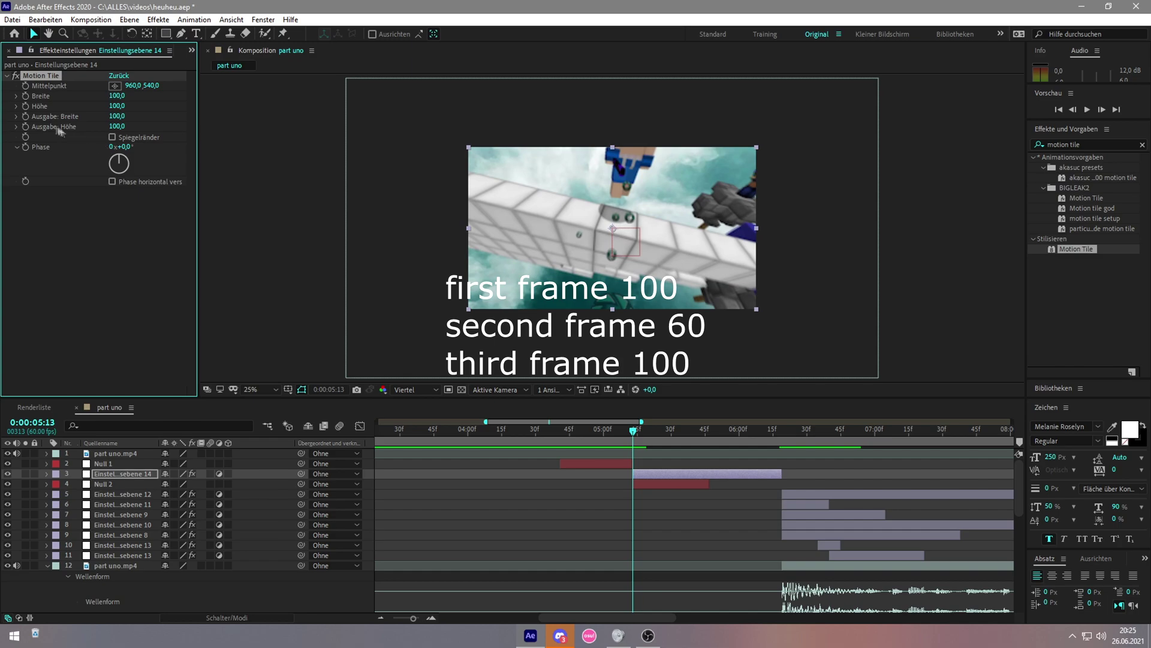
Step: Set a first Motion Tile output-height keyframe at 100 at 0:00:05:13
click(25, 126)
scroll(740, 502, down, 3)
alt+scroll(719, 501, up, 2)
alt+scroll(719, 501, up, 2)
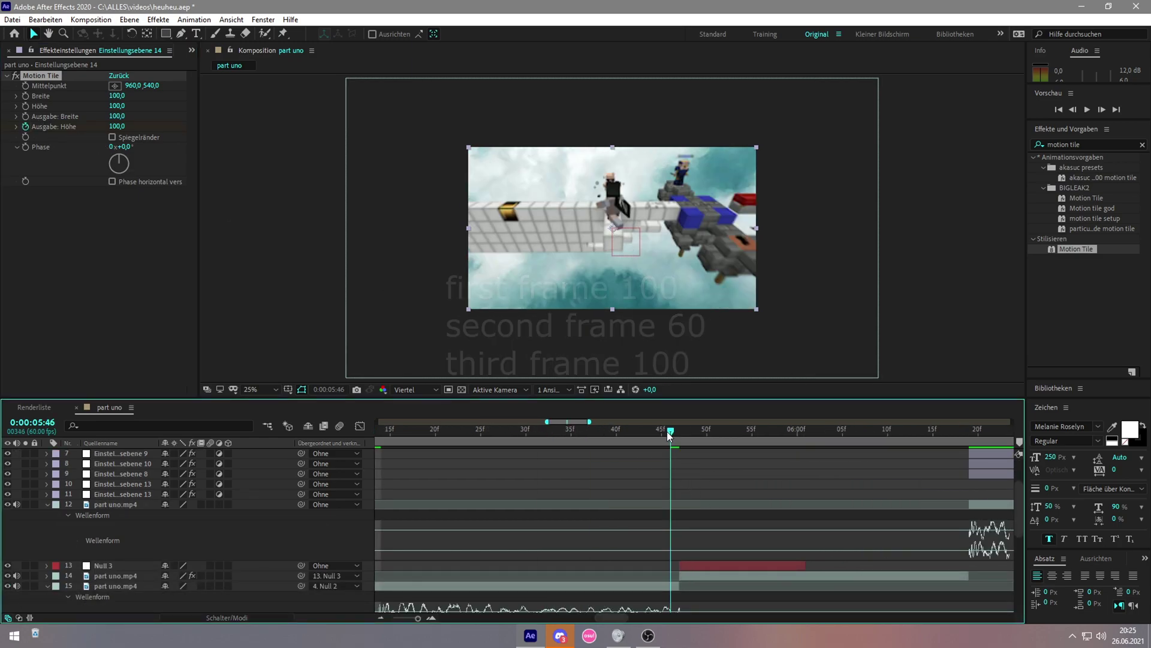
scroll(625, 539, up, 3)
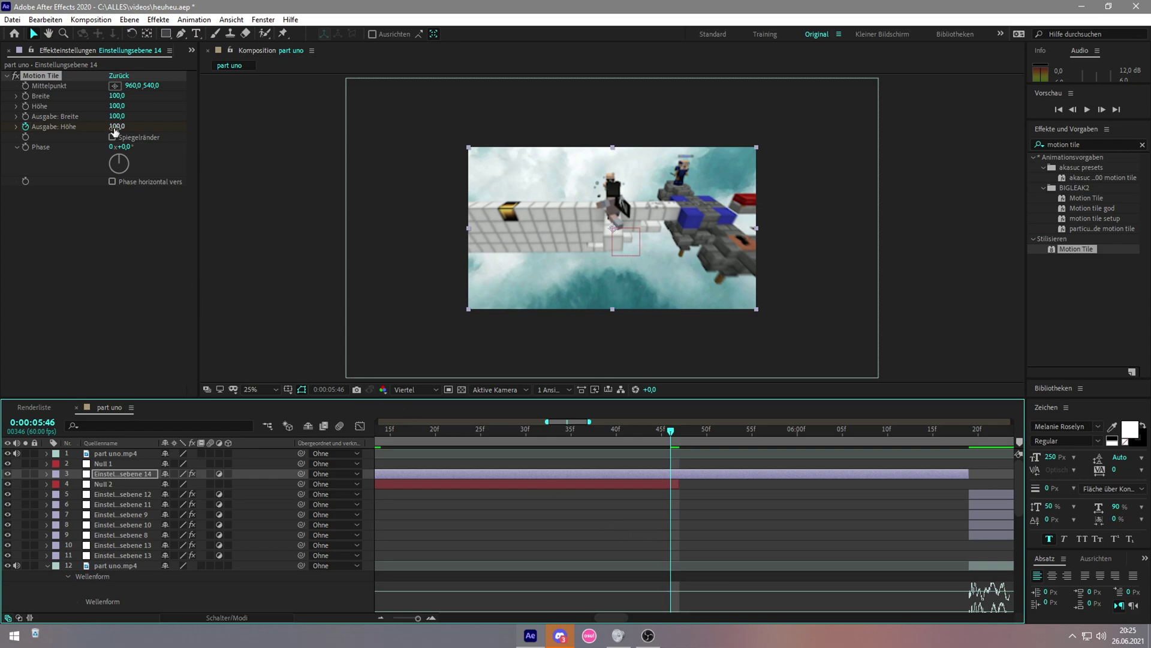
Step: Set the Motion Tile output height to 60 at 0:00:05:46
click(115, 126)
text(60)
click(210, 141)
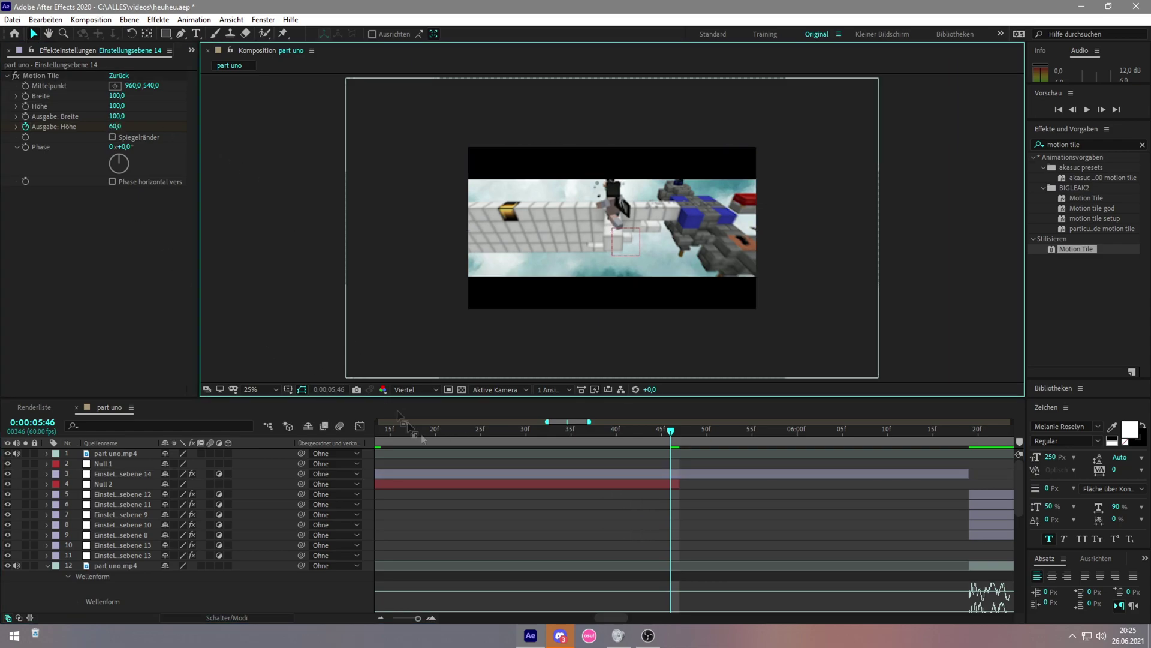
scroll(656, 508, down, 4)
scroll(659, 498, up, 2)
Step: Keyframe the output height back to 100 at 0:00:06:15
mouse_move(670, 431)
mouse_down()
mouse_move(962, 432)
mouse_move(933, 427)
mouse_up()
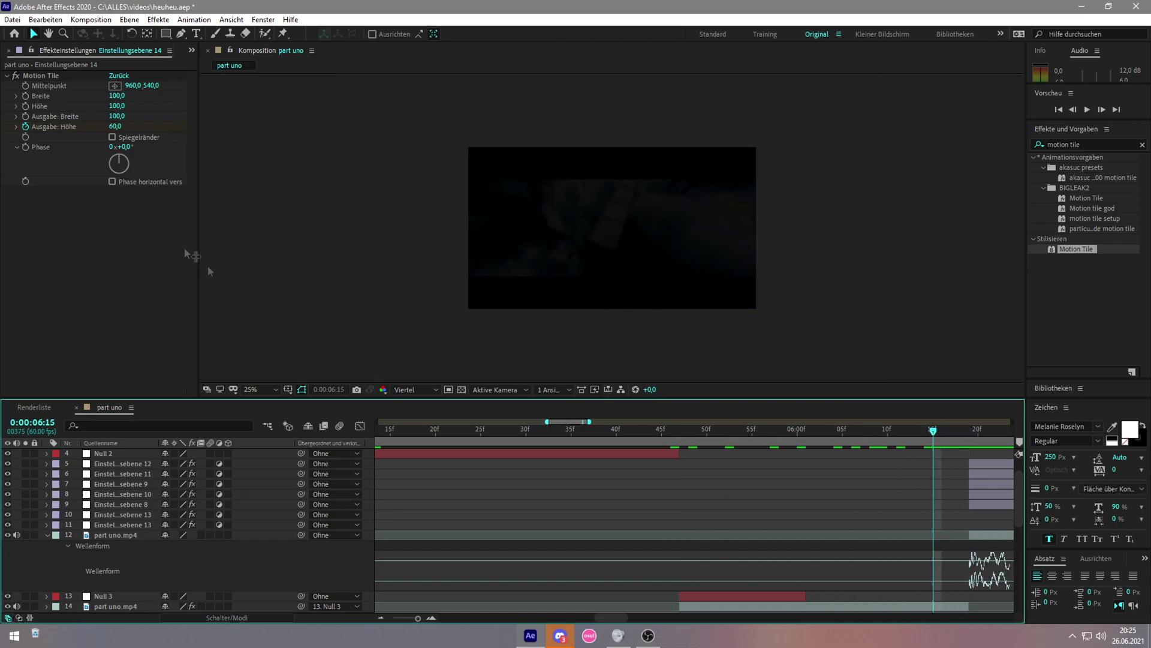
click(117, 127)
text(100)
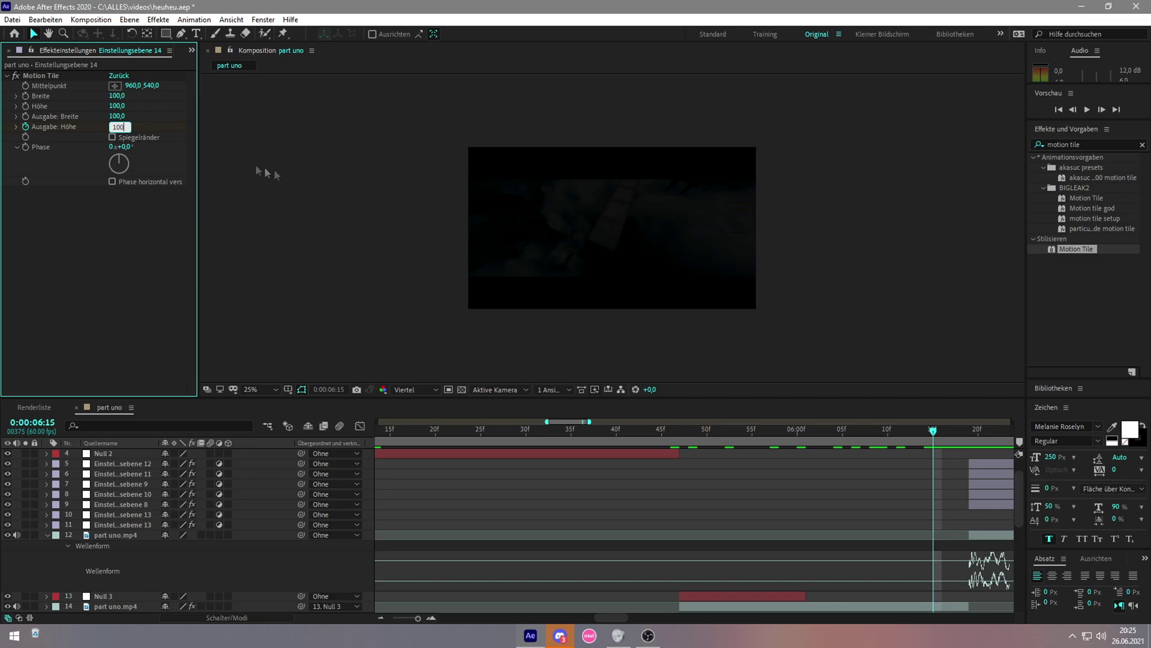
key(Return)
scroll(521, 527, up, 3)
scroll(538, 527, down, 3)
scroll(538, 527, right, 3)
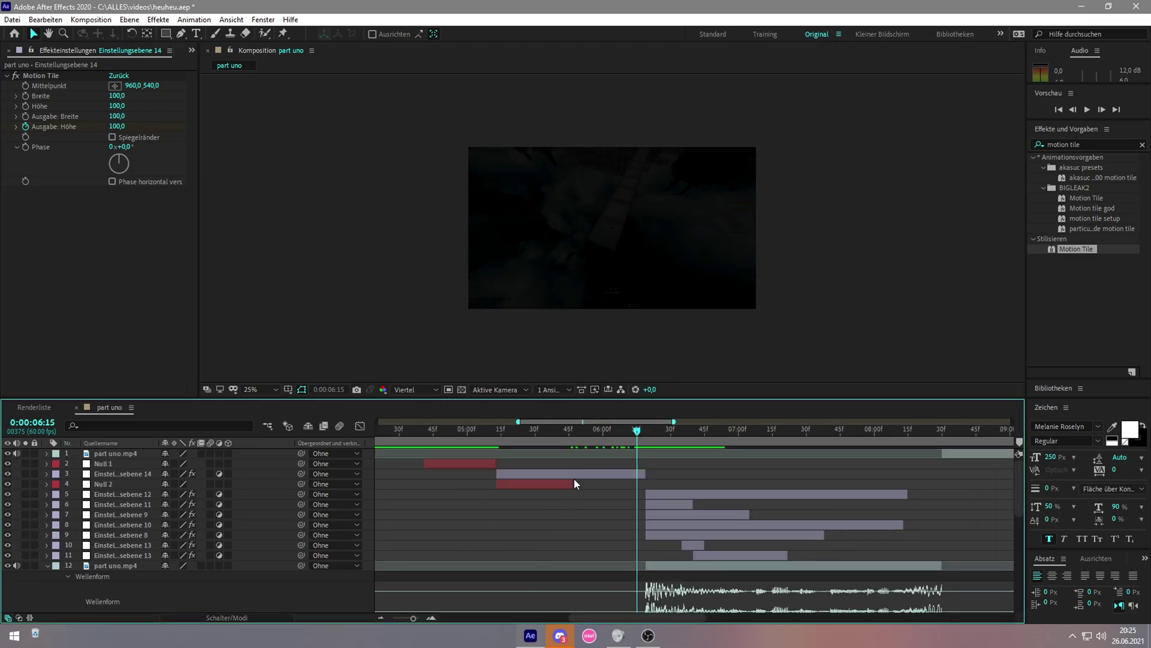
click(574, 473)
Step: Select Einstellungsebene 14's three Ausgabe: Höhe keyframes and show their curve in the Graph Editor
key(u)
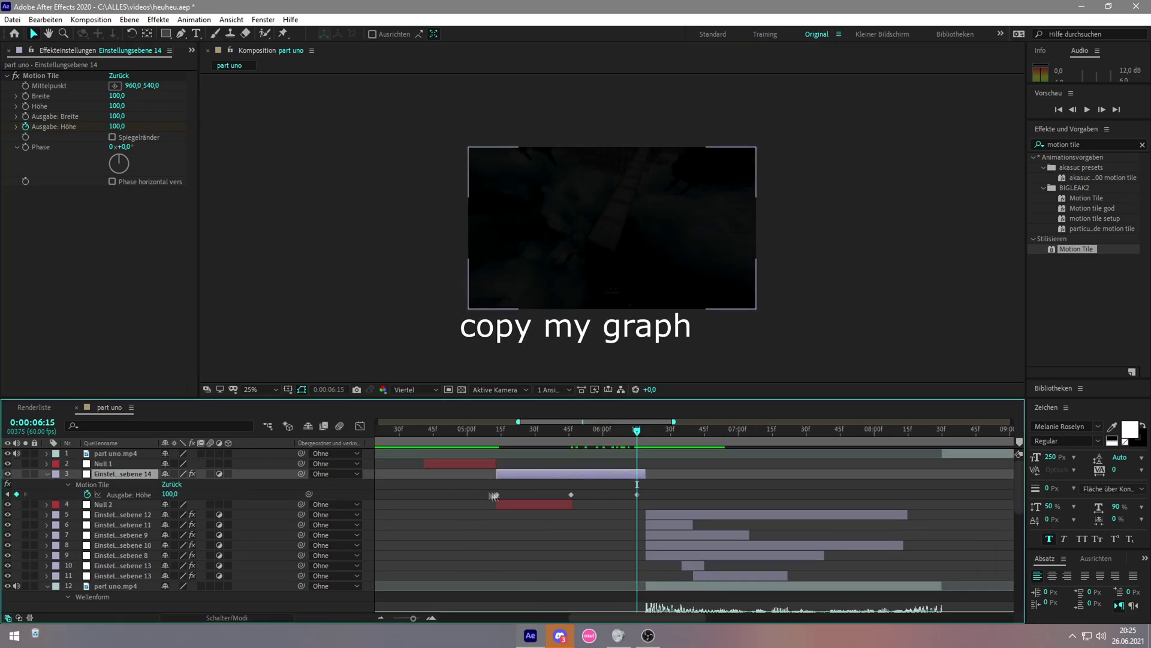
drag(487, 486, 690, 499)
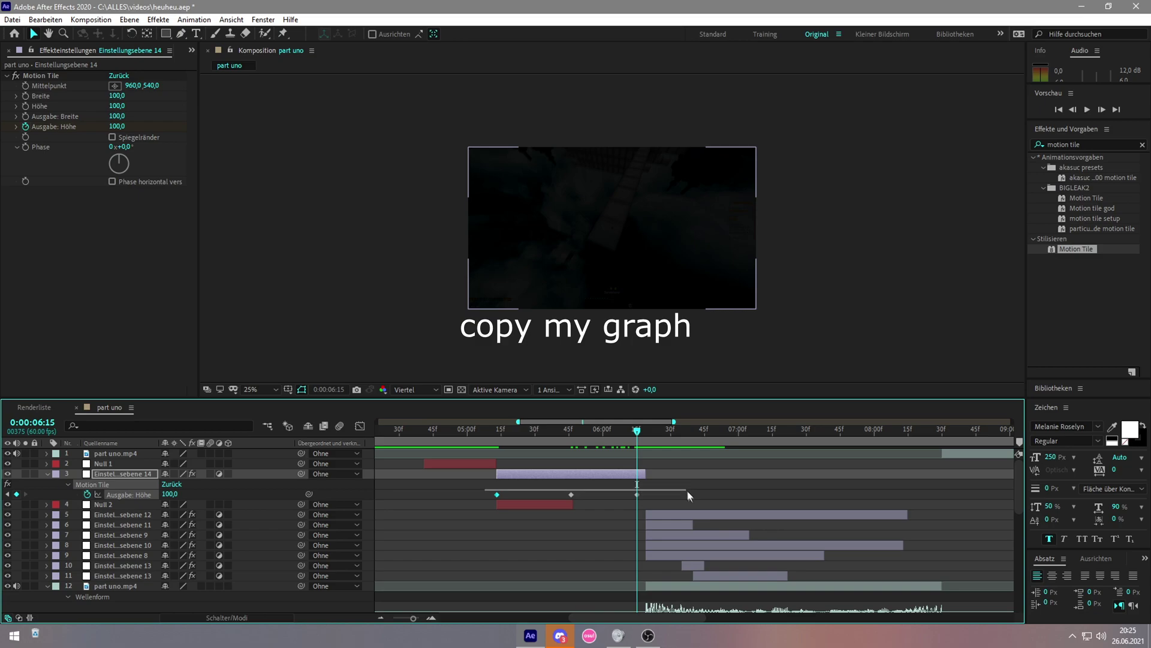
click(361, 427)
click(498, 462)
scroll(498, 461, up, 5)
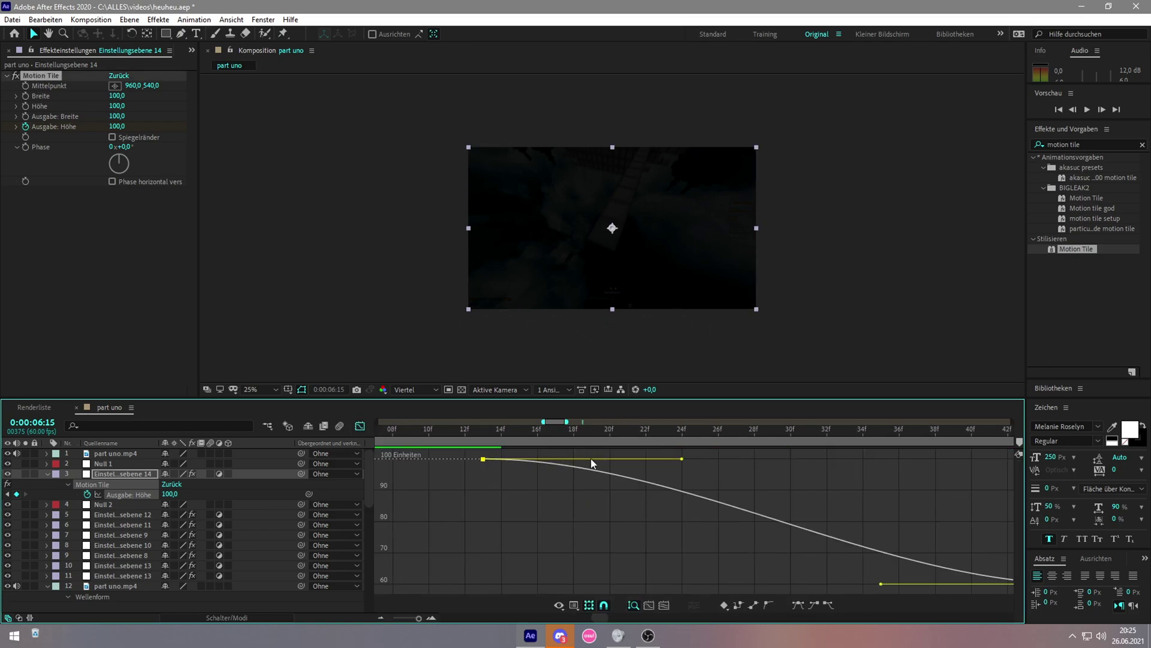
scroll(636, 467, down, 3)
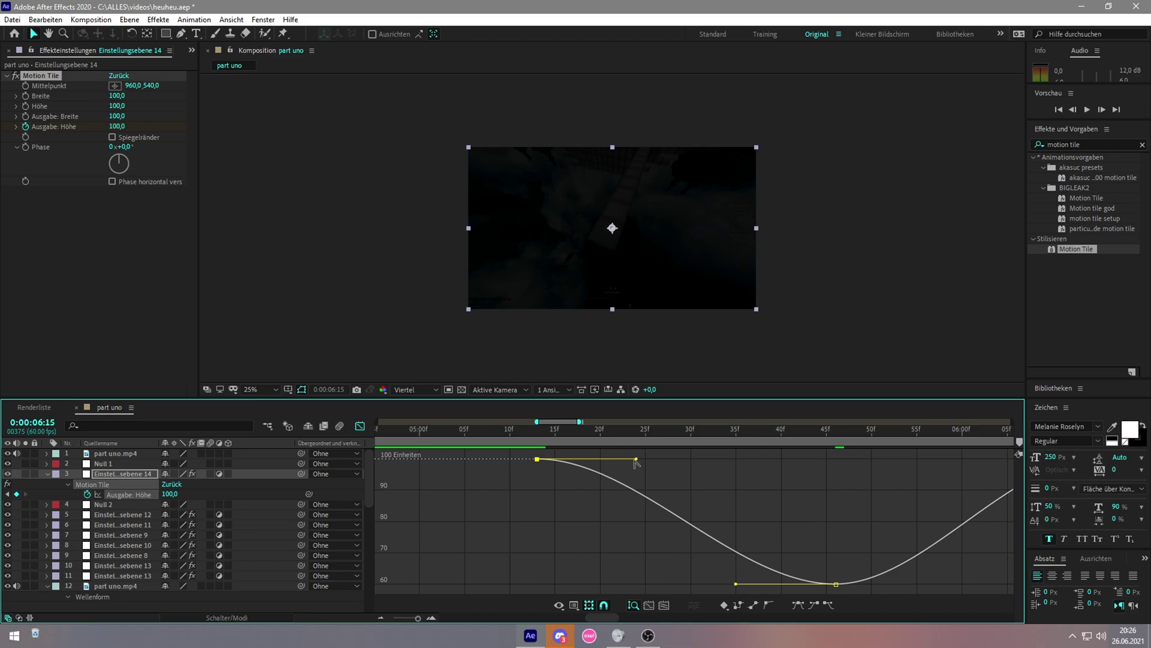
scroll(690, 491, up, 3)
scroll(602, 475, down, 3)
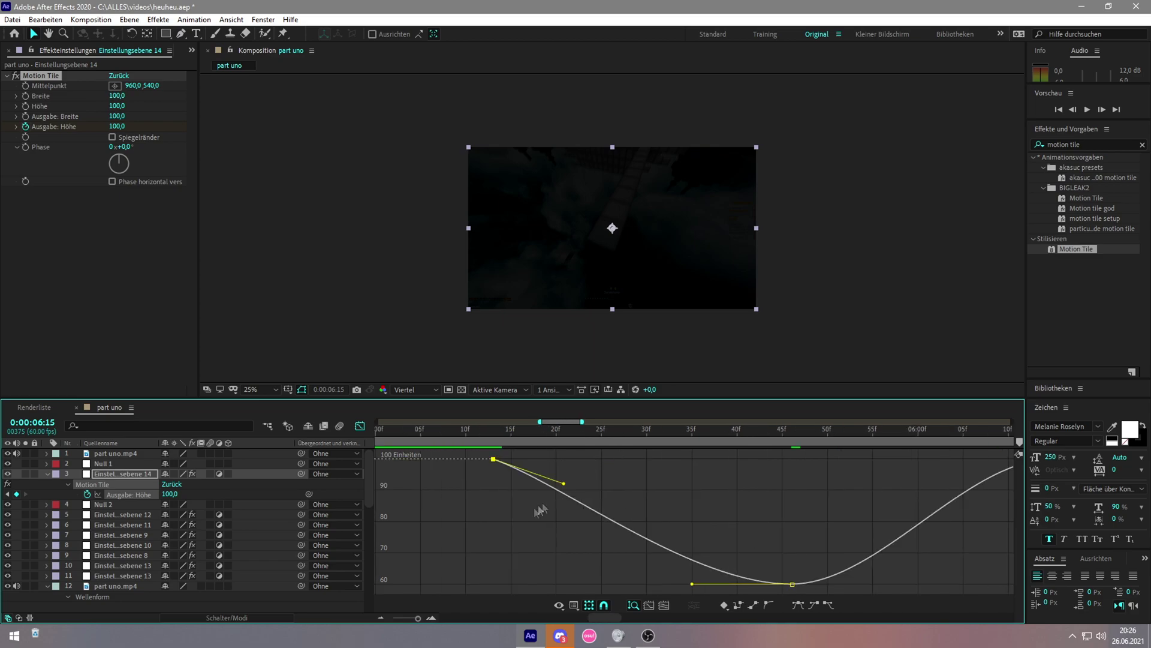
Step: Reshape the height curve to plunge sharply to 60, hold, then snap back to 100
drag(555, 460, 548, 562)
drag(740, 584, 596, 583)
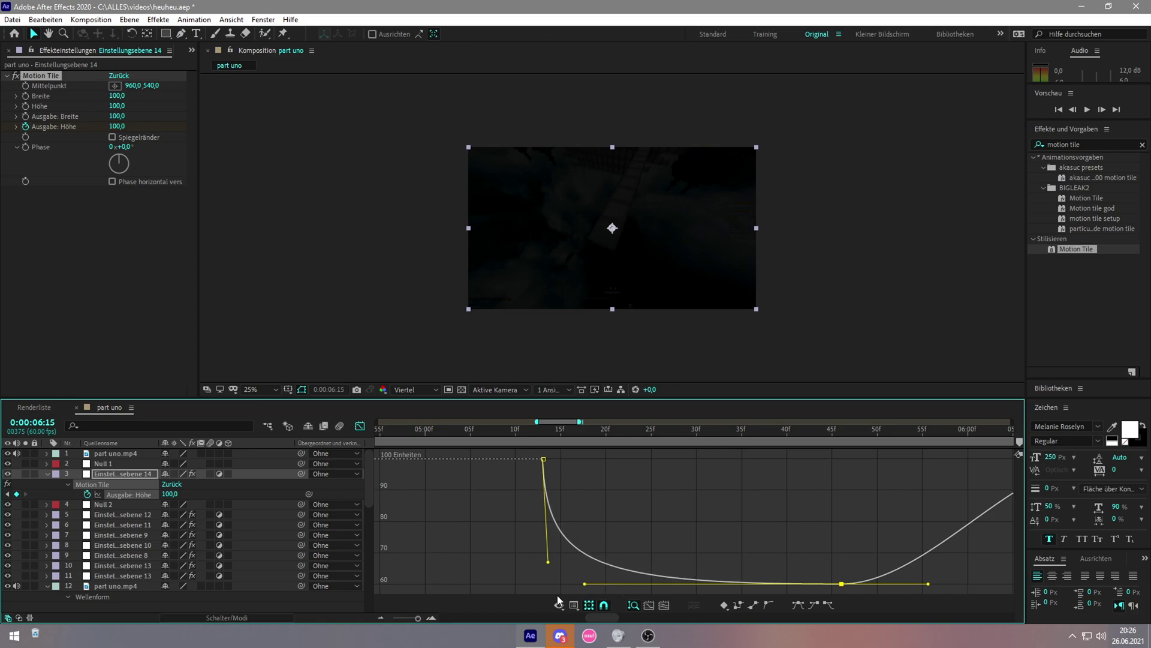
scroll(657, 590, down, 3)
drag(793, 584, 720, 465)
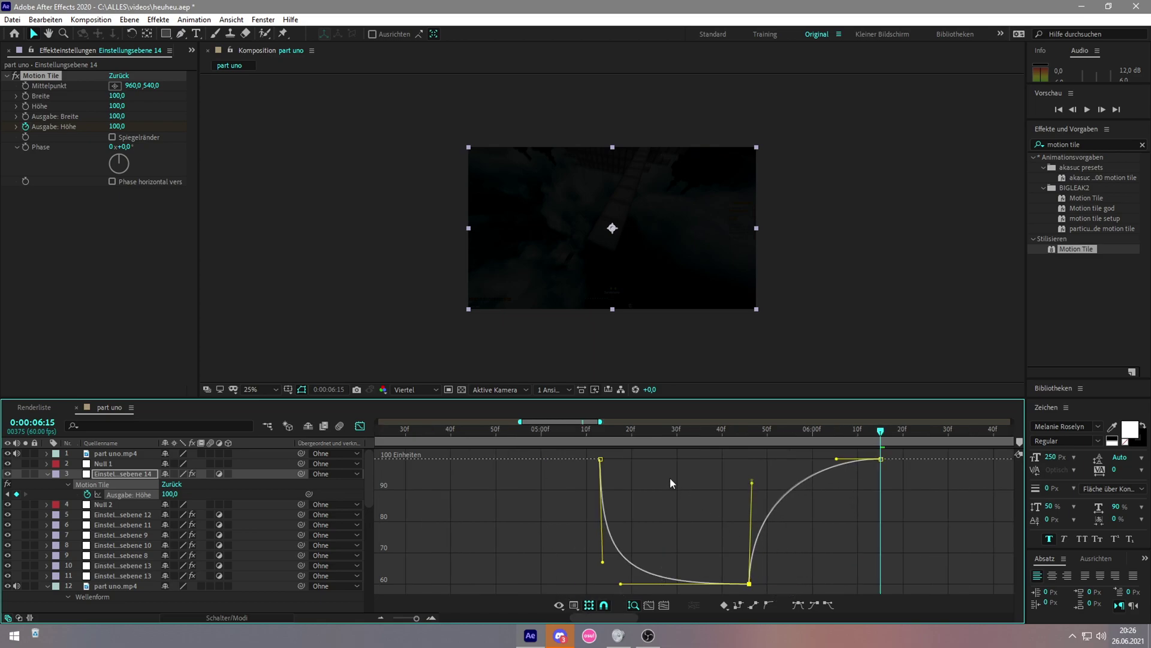
mouse_move(828, 460)
mouse_down()
mouse_move(775, 461)
mouse_move(745, 507)
mouse_up()
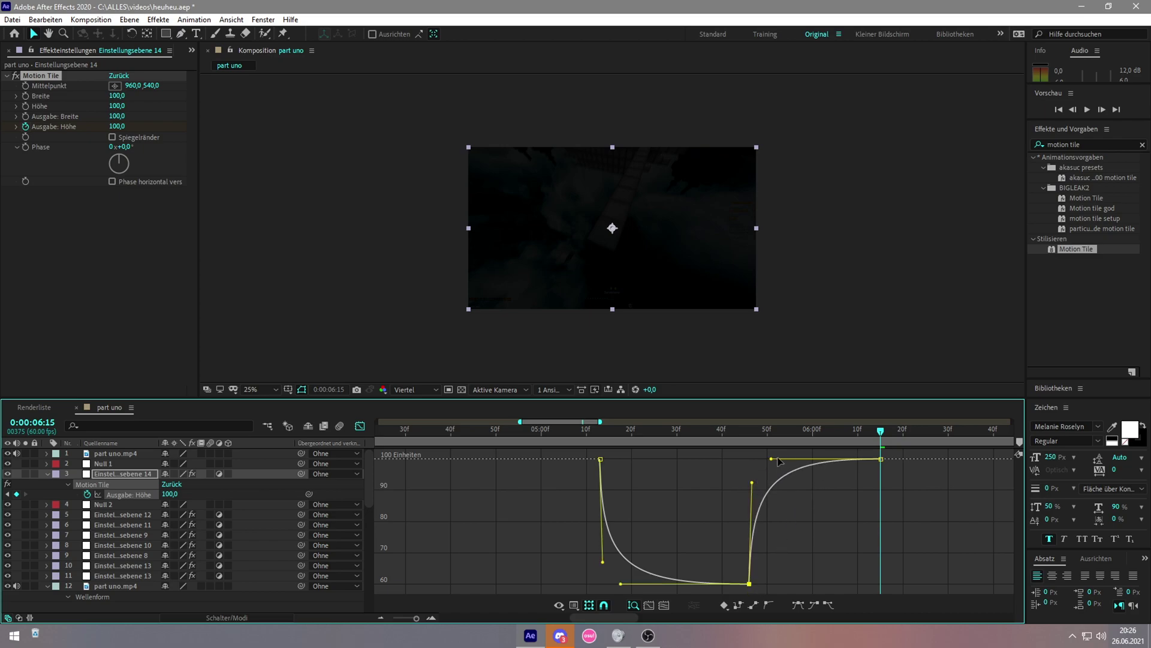
Step: Return to the layer view and scrub to 0:00:05:13 to preview the bar transition
click(360, 426)
click(491, 429)
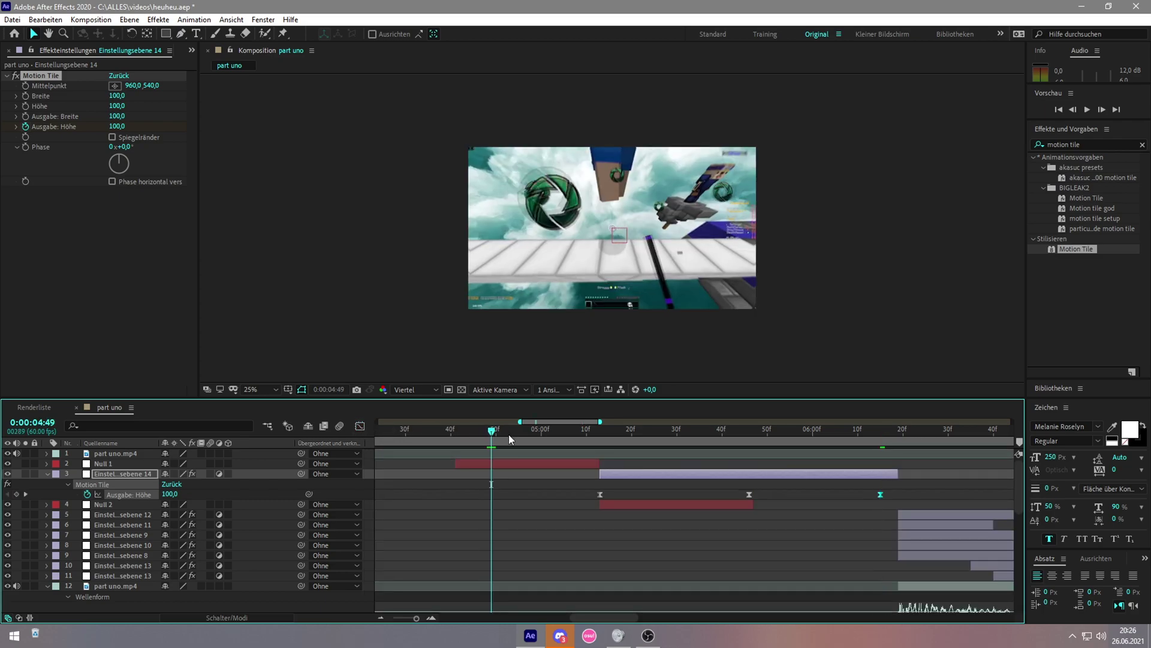
click(559, 434)
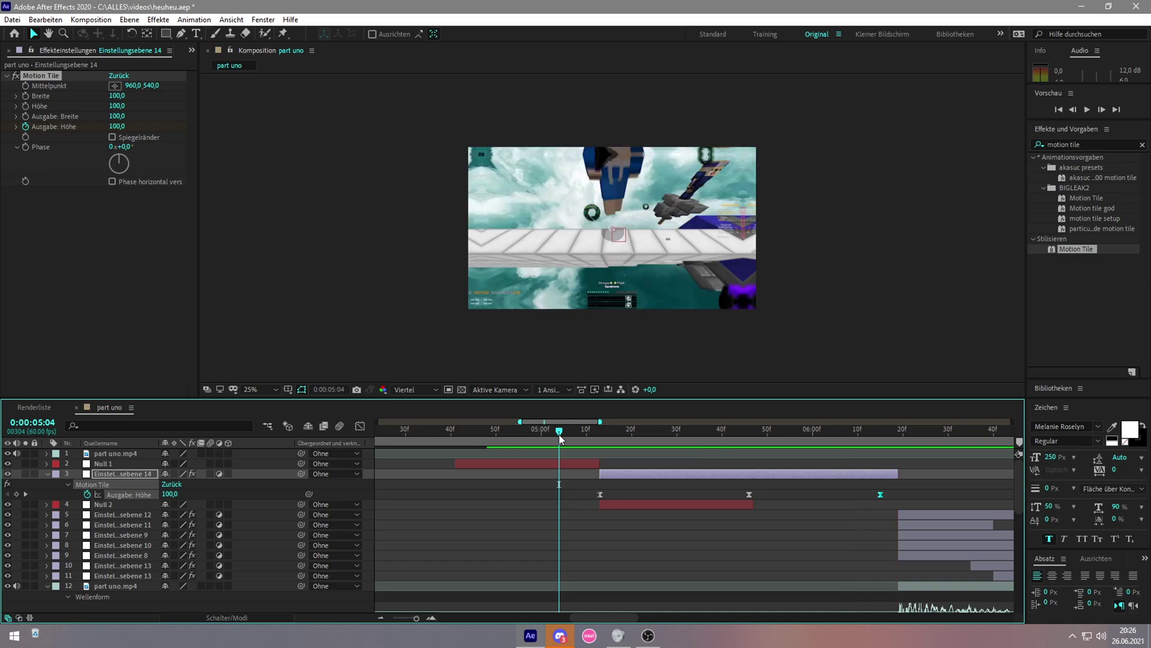
drag(559, 434, 599, 438)
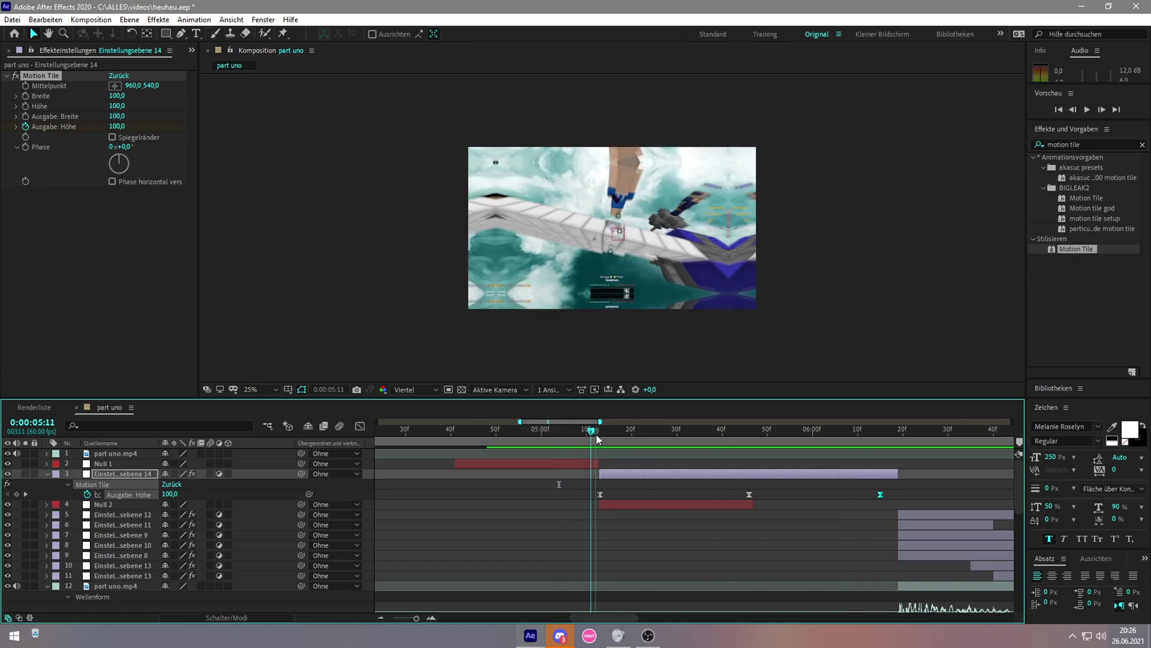
Step: Add a new adjustment layer and trim it to start at 0:00:05:13
right_click(382, 480)
mouse_move(390, 478)
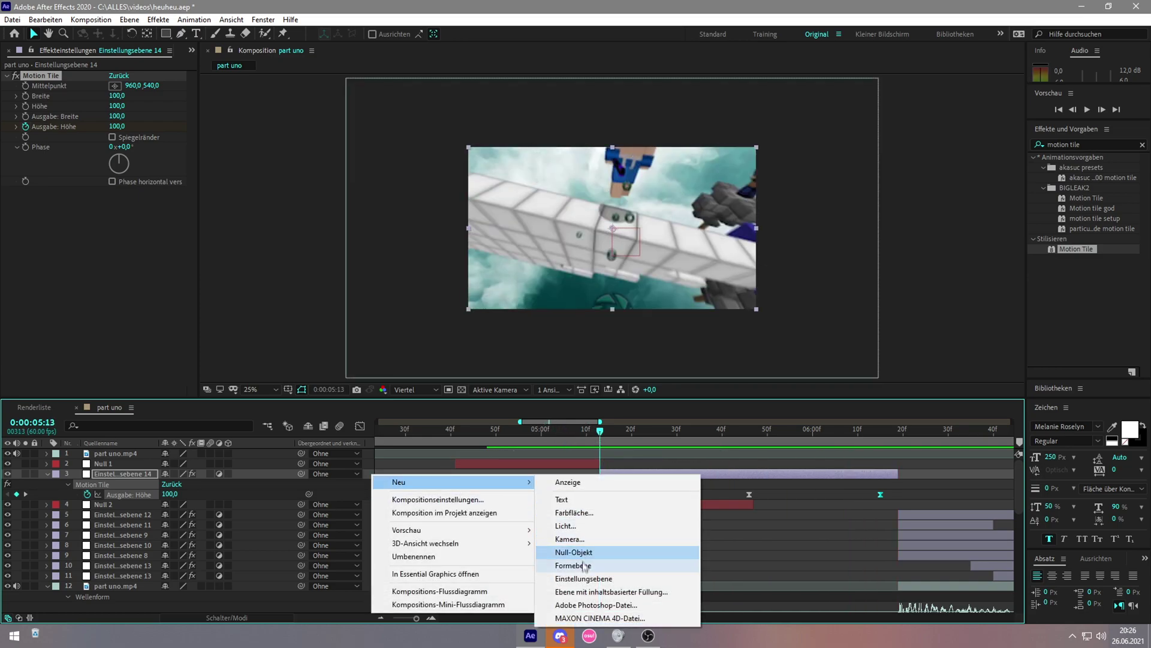
click(588, 578)
key(ctrl+shift+d)
click(587, 483)
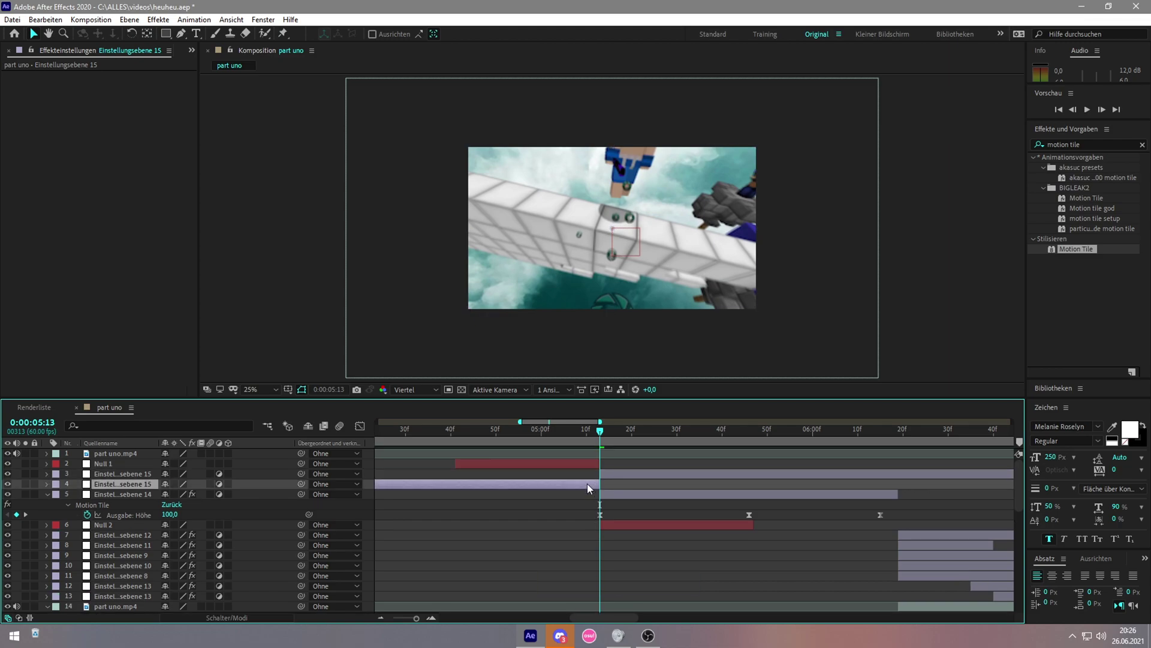
key(Delete)
Step: Select Einstellungsebene 15 and apply the mc_cc1 colour-grade preset to it
click(871, 439)
drag(873, 442, 904, 433)
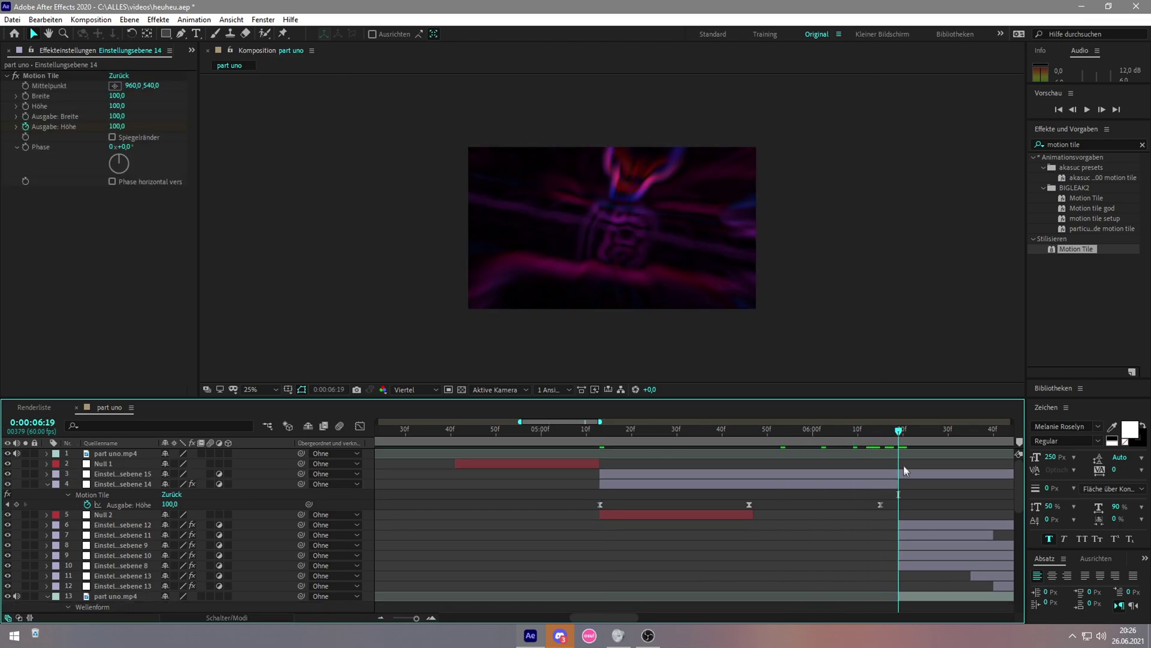
click(899, 474)
click(828, 484)
click(835, 474)
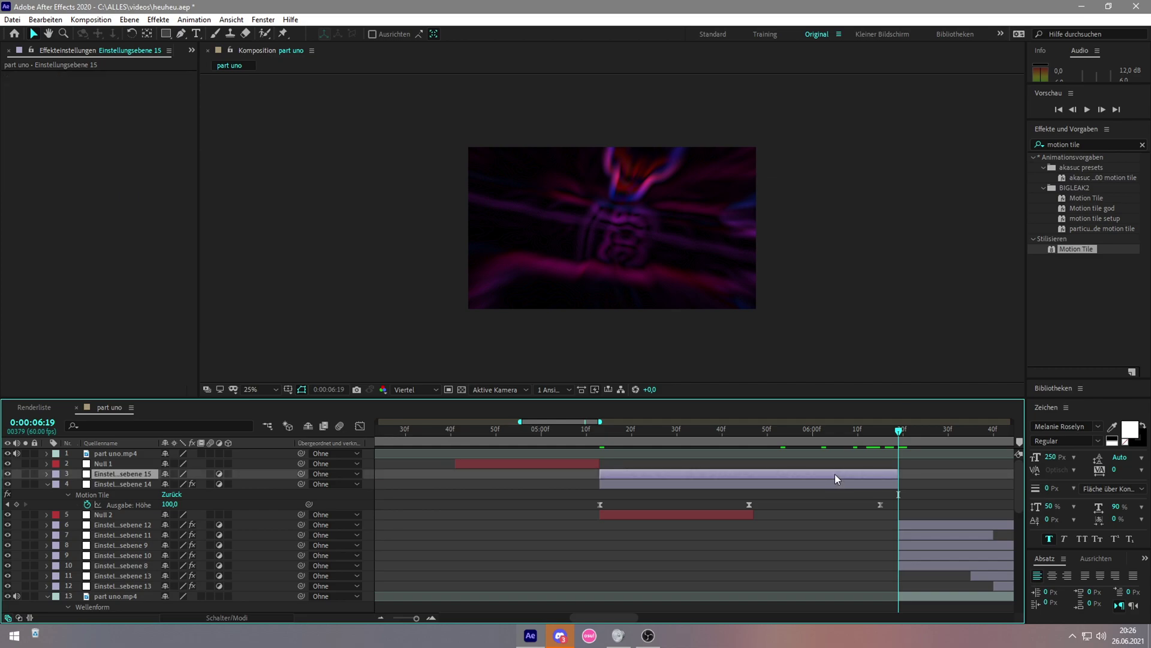
drag(622, 444, 602, 443)
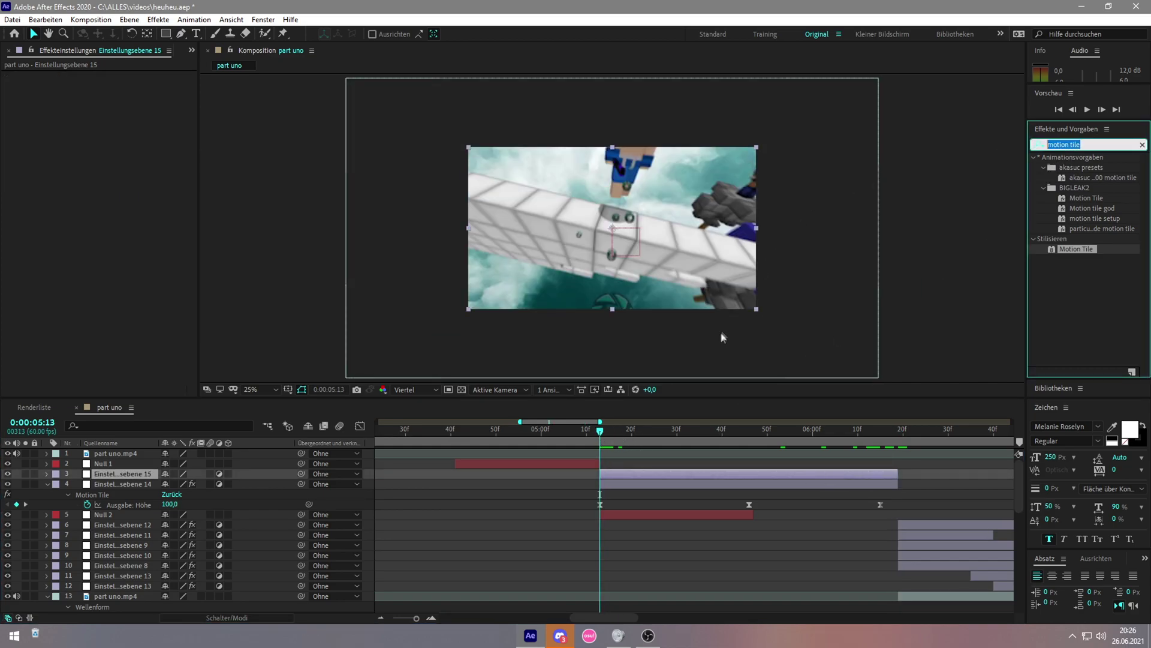
key(BackSpace)
text(mc)
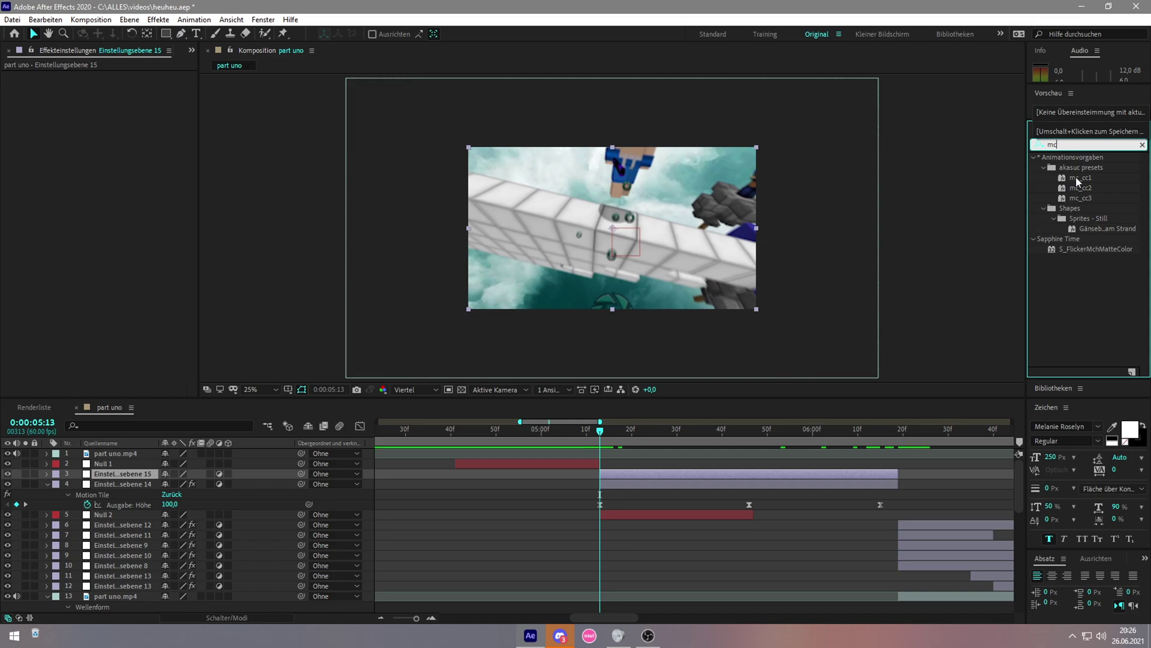
drag(1073, 180, 639, 477)
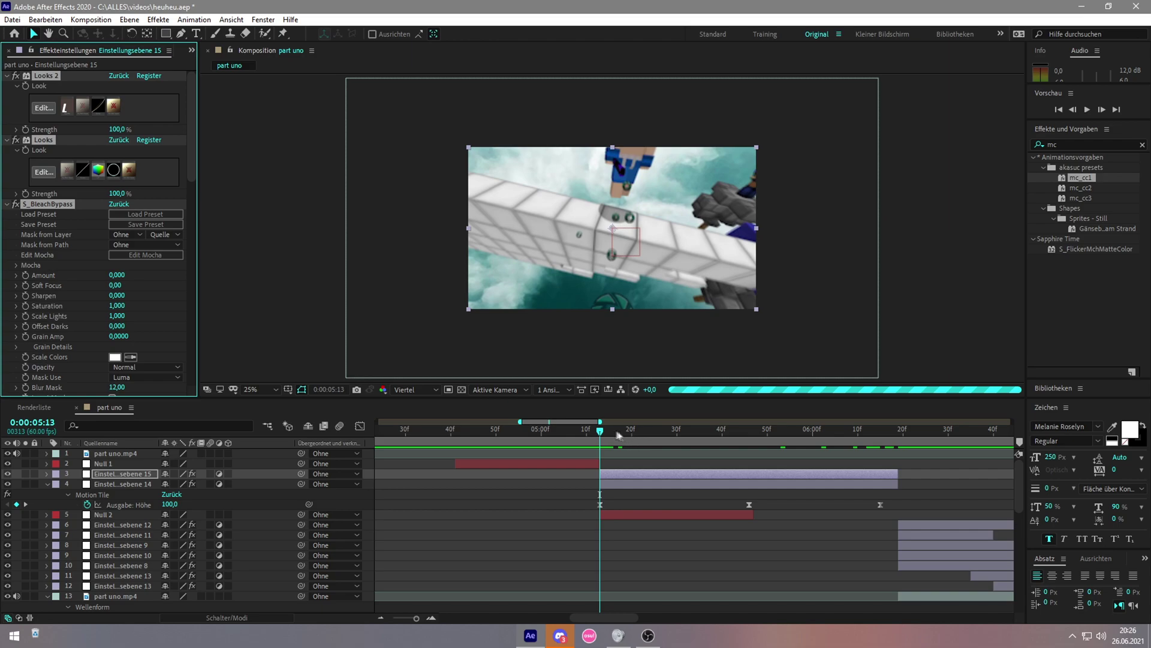
Step: Cut Einstellungsebene 15 off at 0:00:05:47, then scrub back to preview the graded section
mouse_move(620, 433)
mouse_down()
mouse_move(849, 440)
mouse_move(757, 438)
mouse_up()
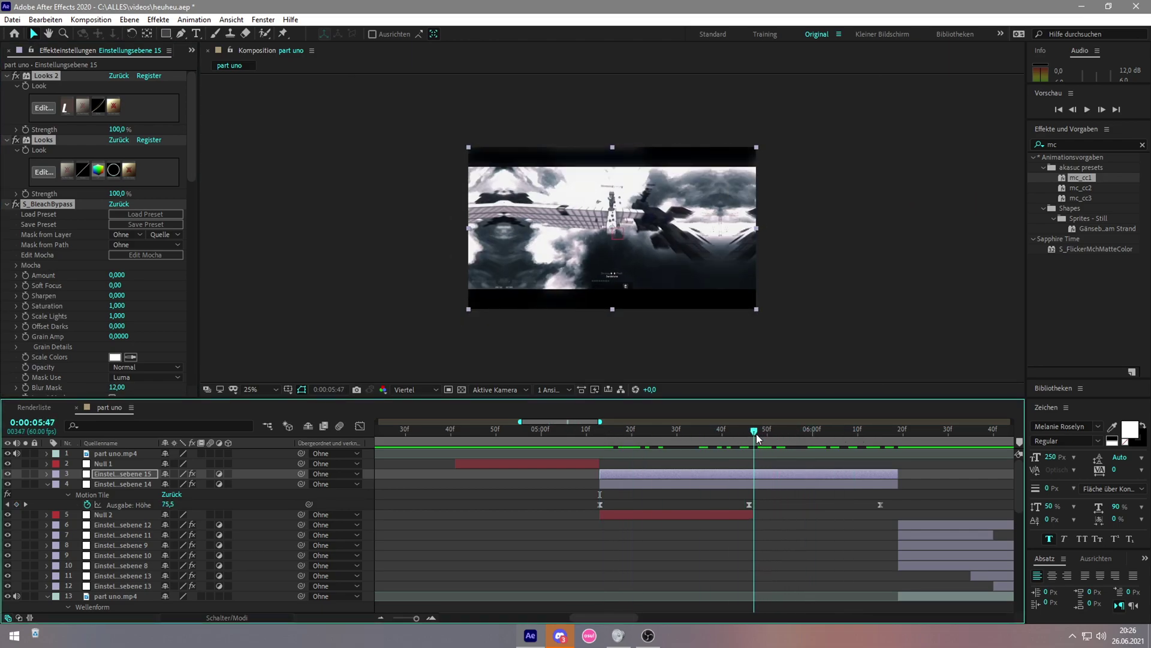
key(ctrl+shift+d)
key(Delete)
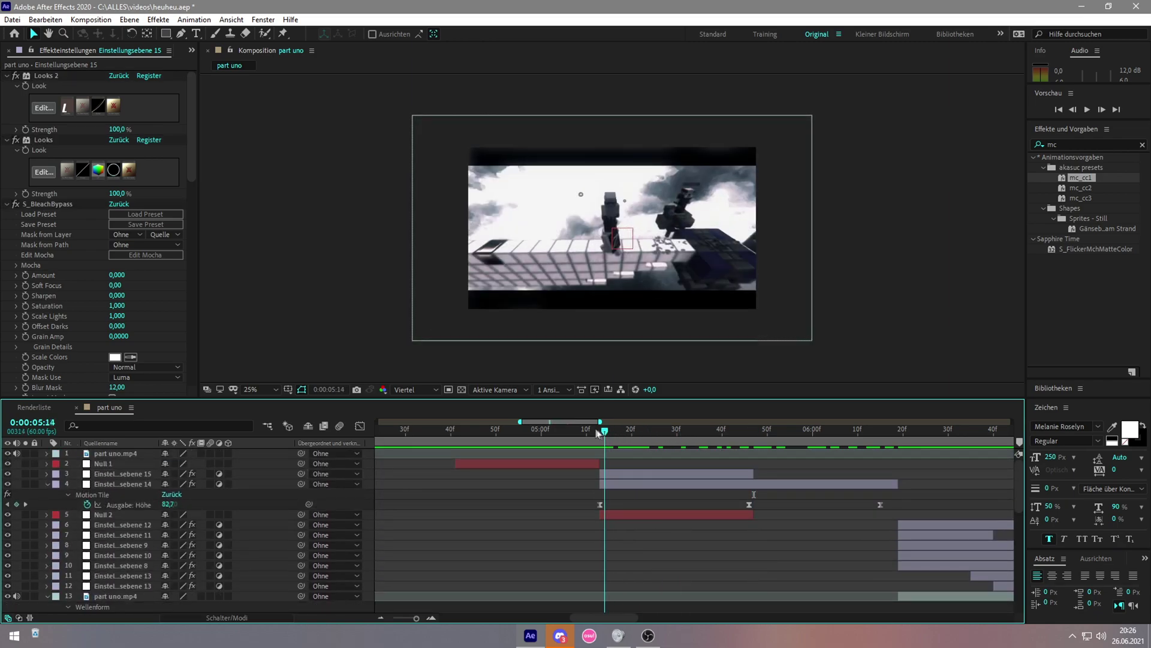
drag(603, 431, 464, 430)
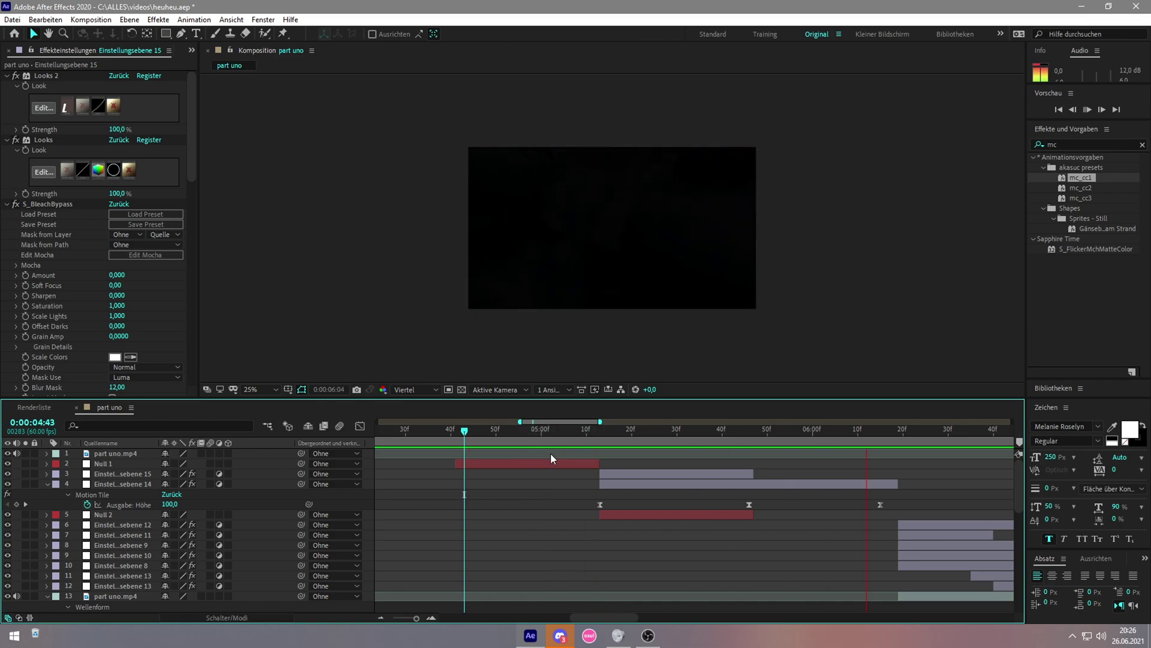
scroll(550, 454, down, 2)
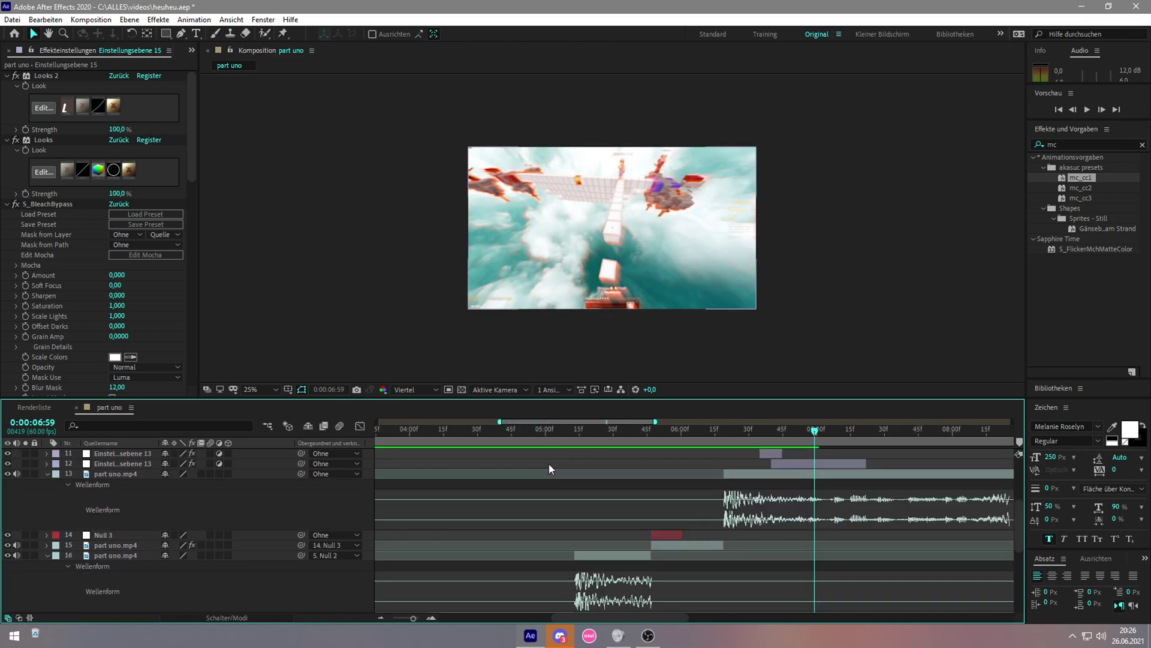